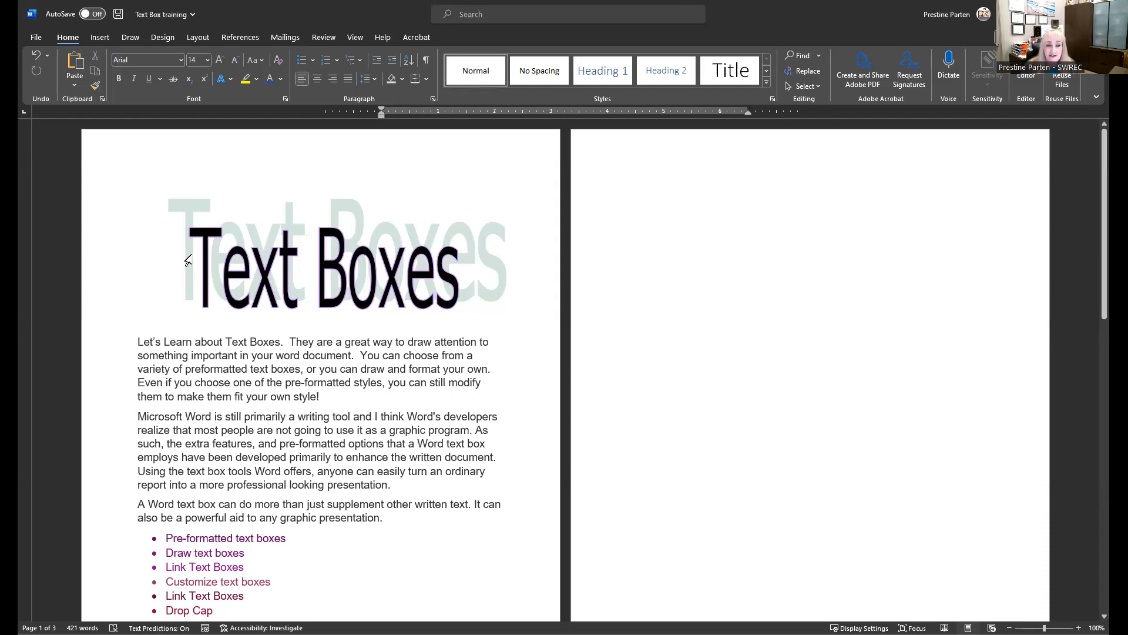
- Examine the Text Boxes title, the introductory paragraphs and the topic list on the first page
click(305, 267)
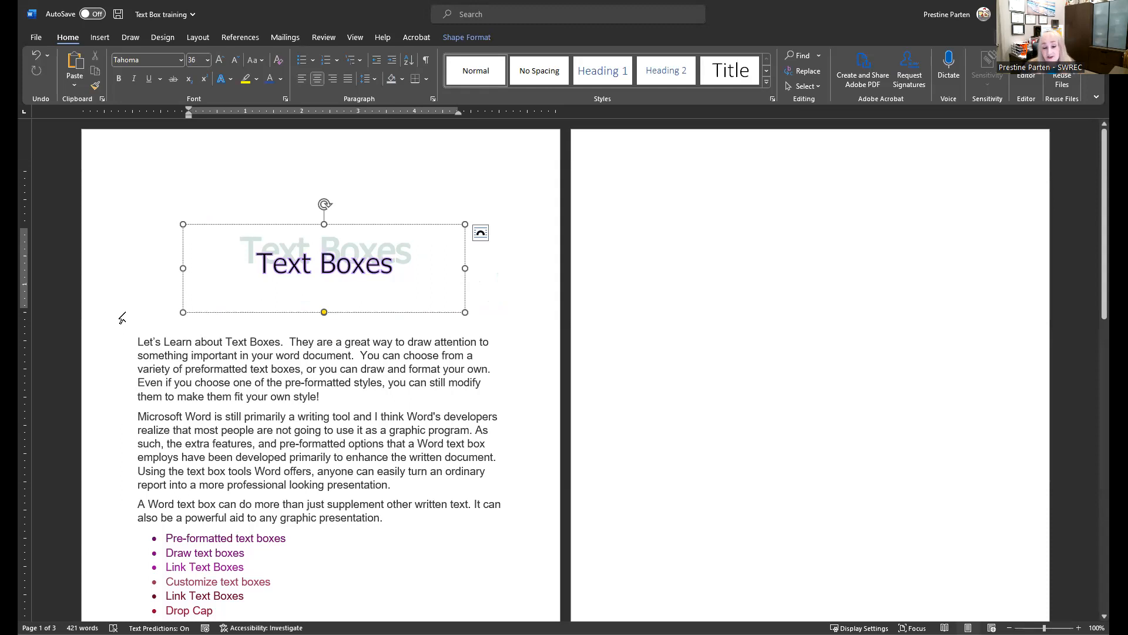
click(147, 355)
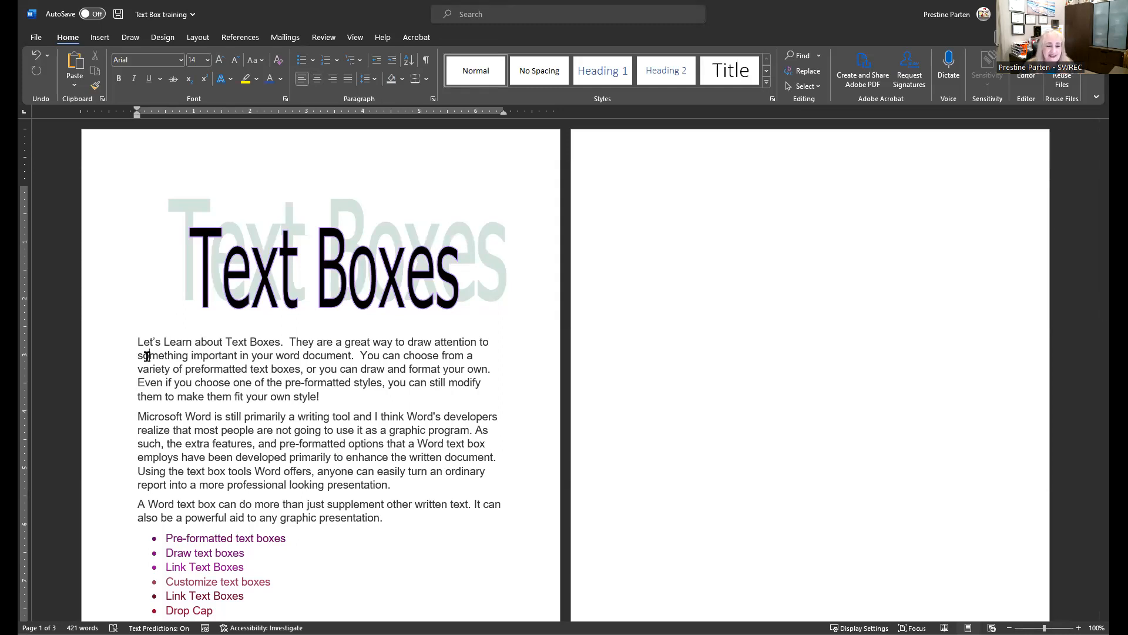
scroll(147, 356, down, 2)
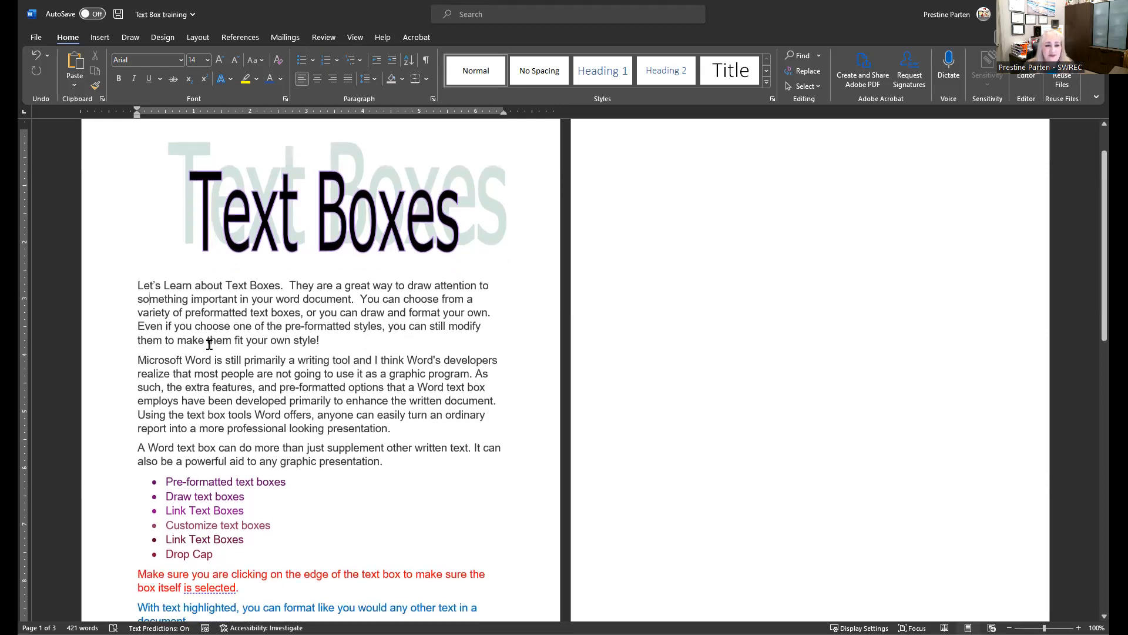
scroll(209, 344, down, 1)
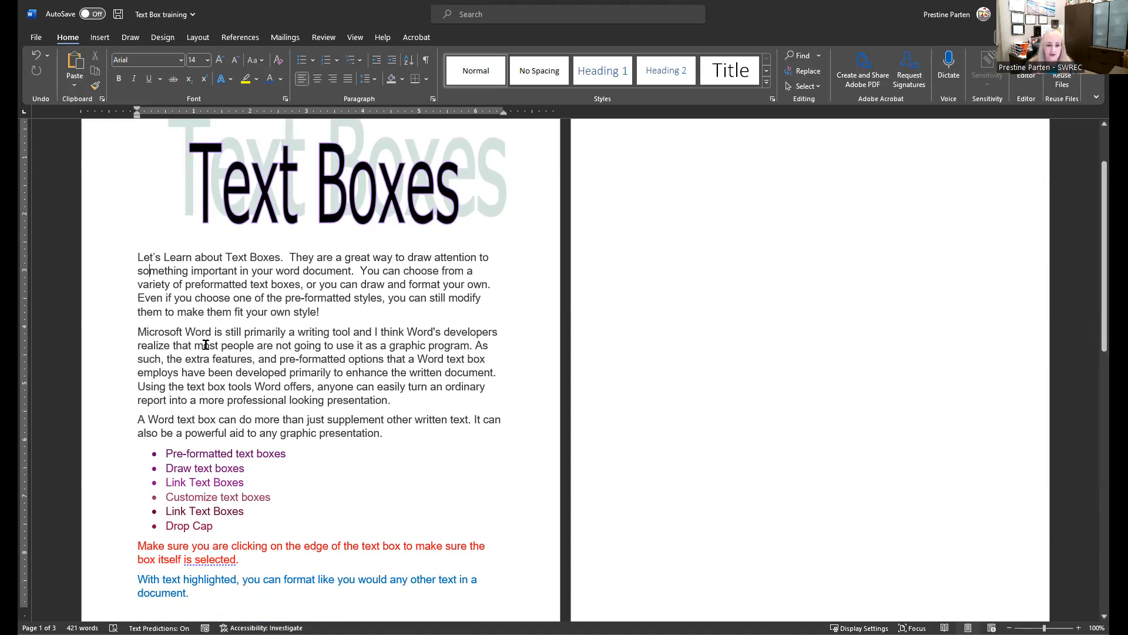
scroll(300, 349, down, 3)
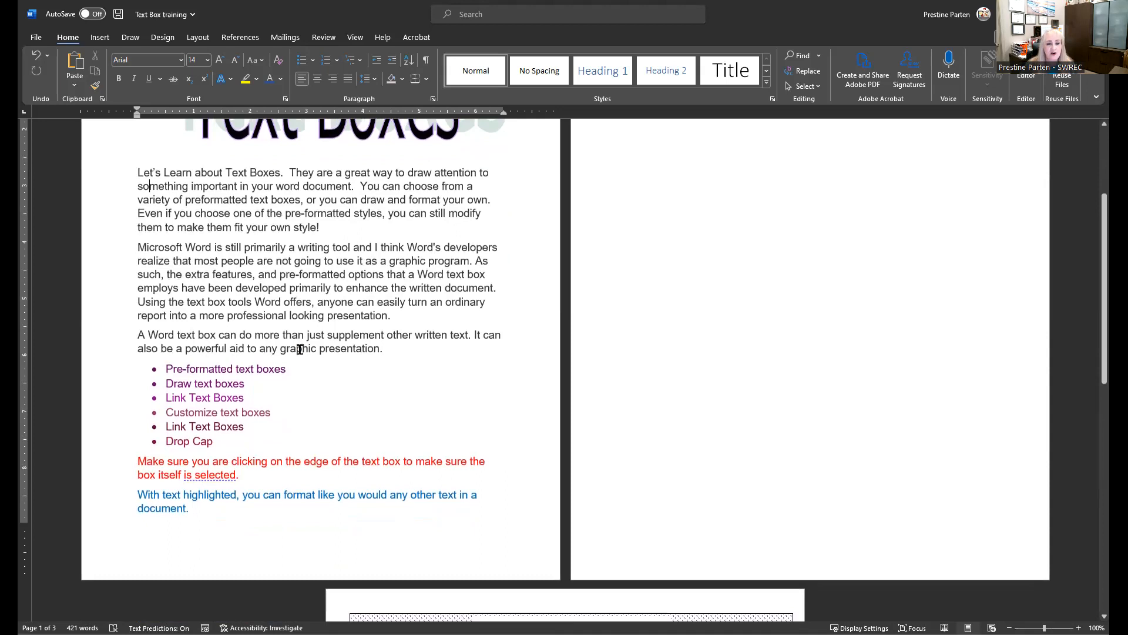
scroll(300, 349, up, 1)
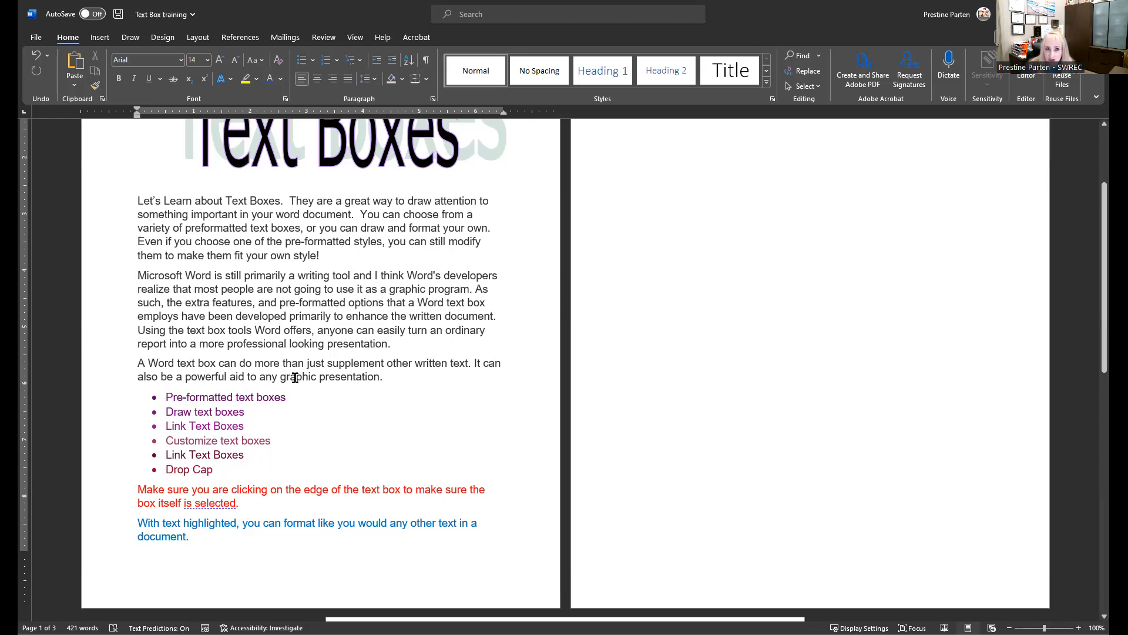
scroll(350, 367, up, 2)
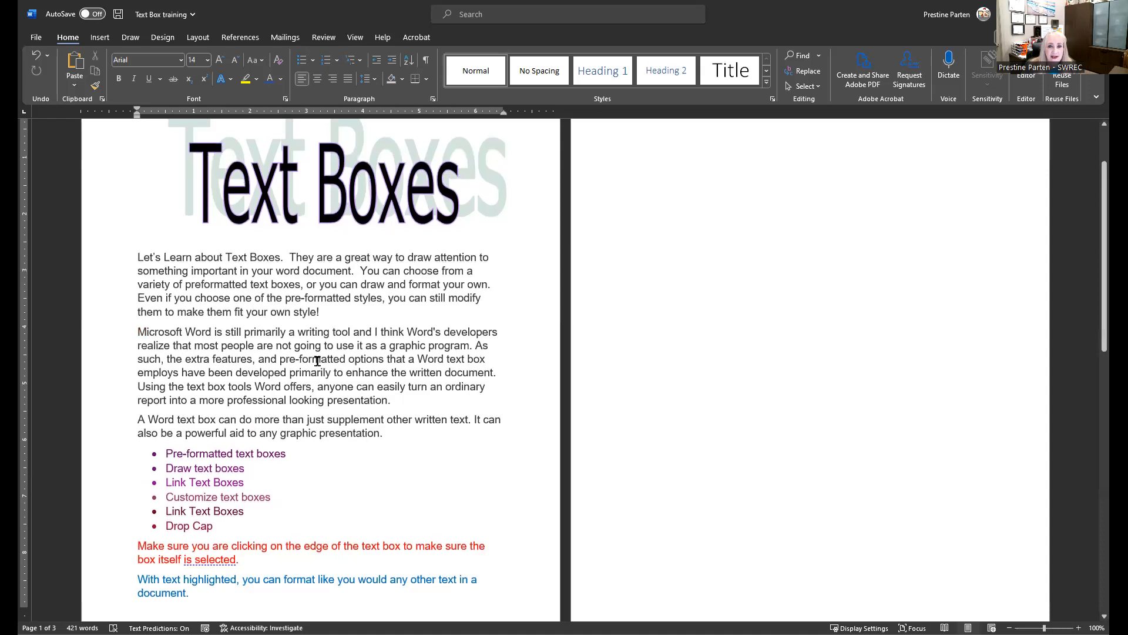
- Insert the built-in Slice Sidebar (Dark) text box on the blank second page and delete it again
click(641, 171)
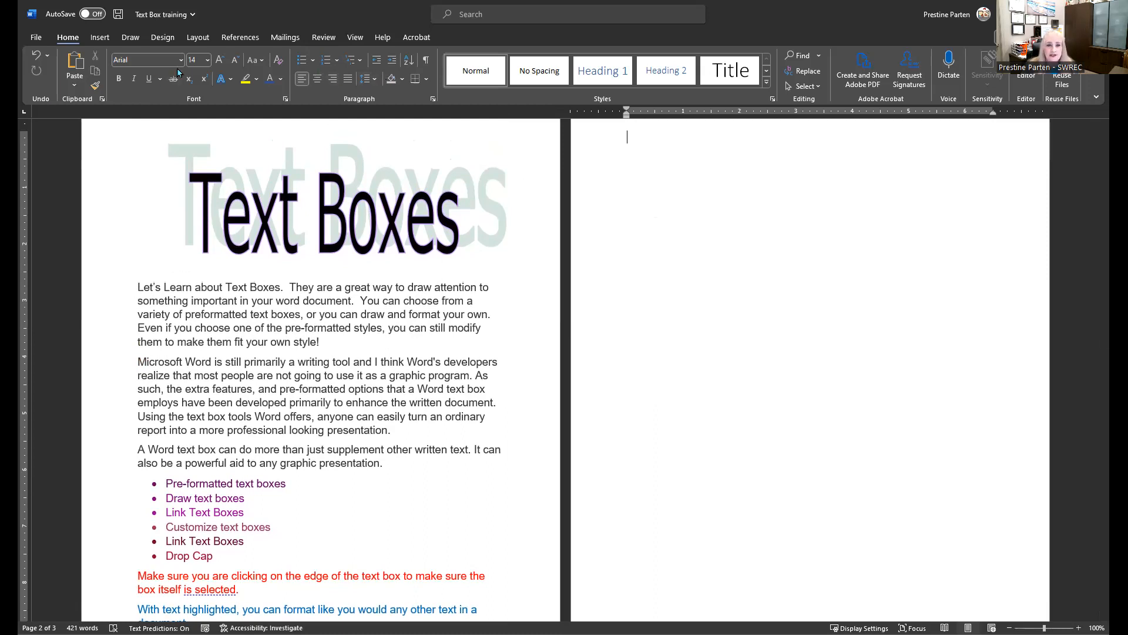
click(99, 38)
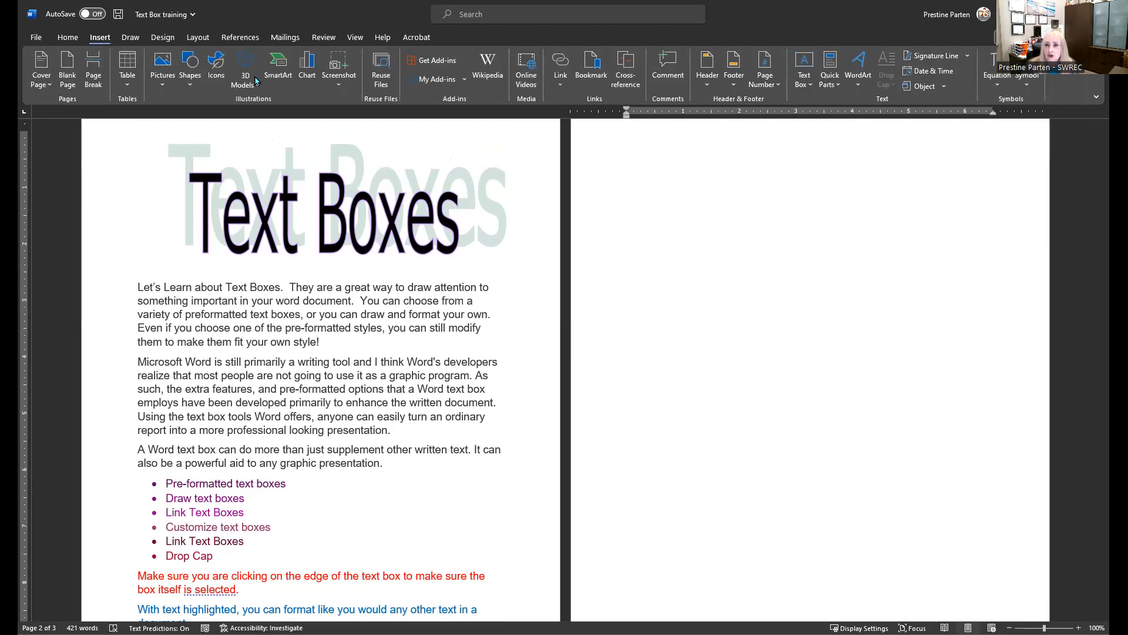
click(802, 65)
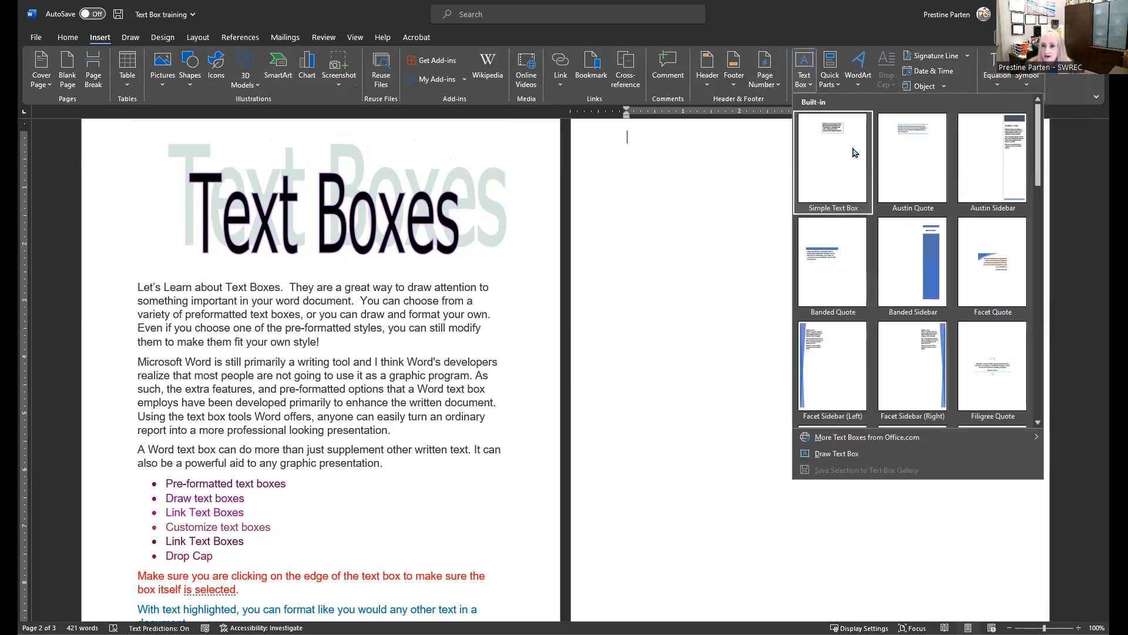
scroll(926, 152, down, 3)
scroll(923, 150, down, 5)
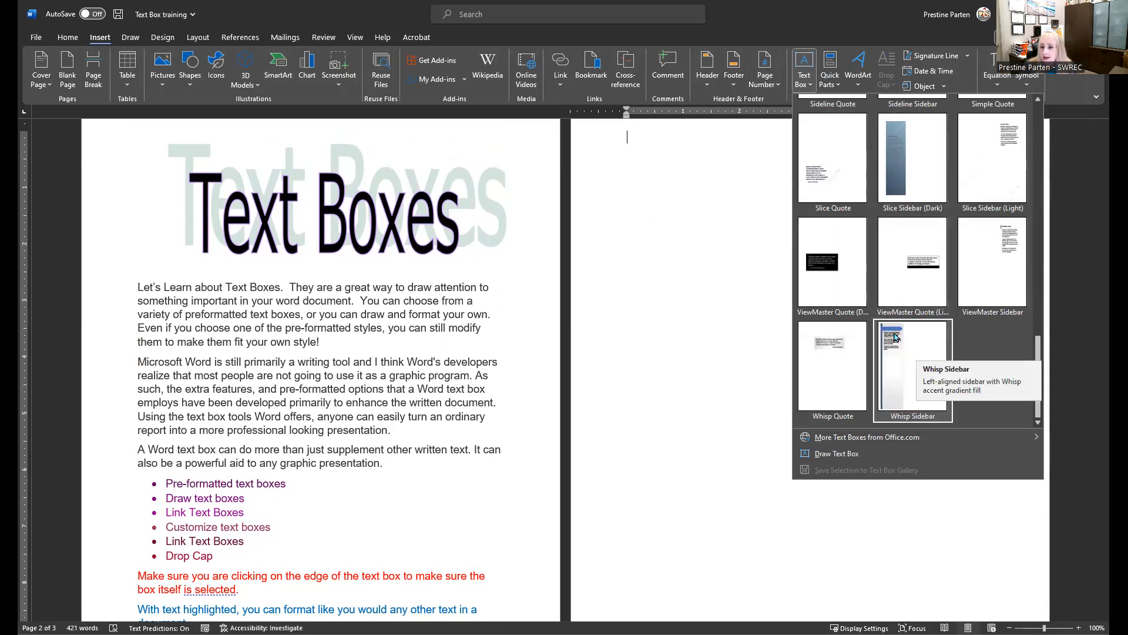
click(907, 166)
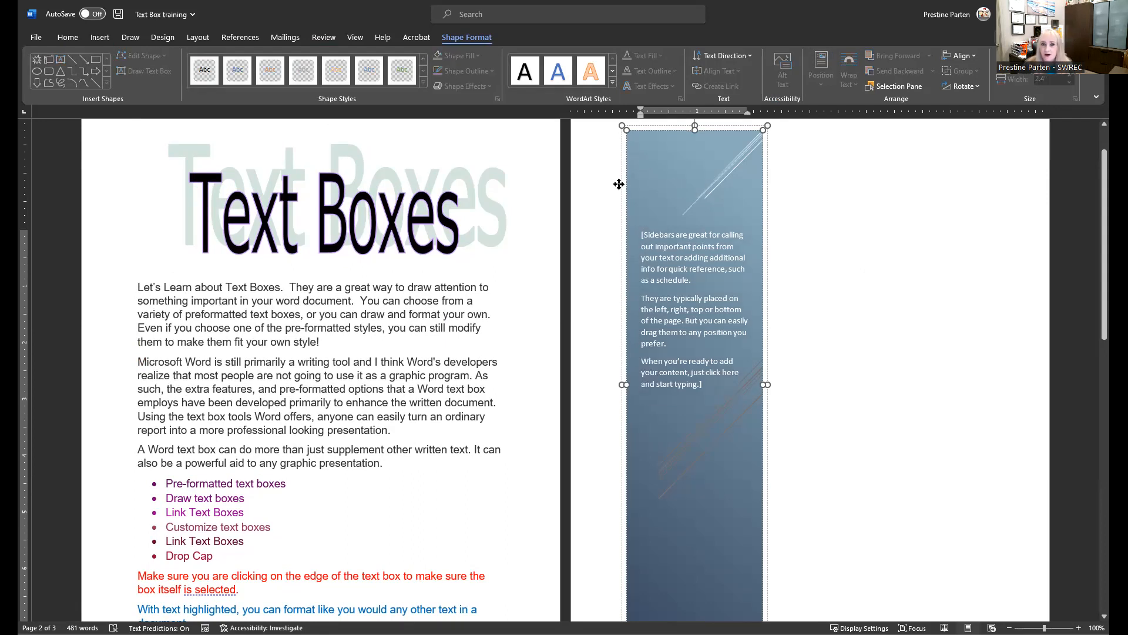
key(Delete)
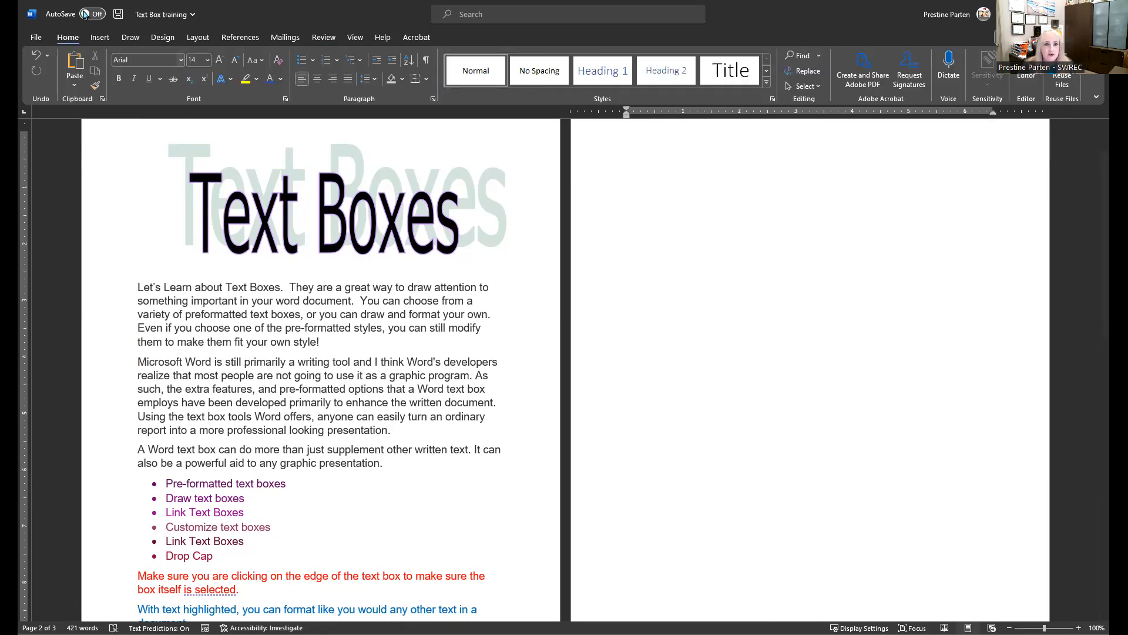
- Insert a Banded Quote text box on the second page, move its blue band upward, and delete the whole text box
click(100, 36)
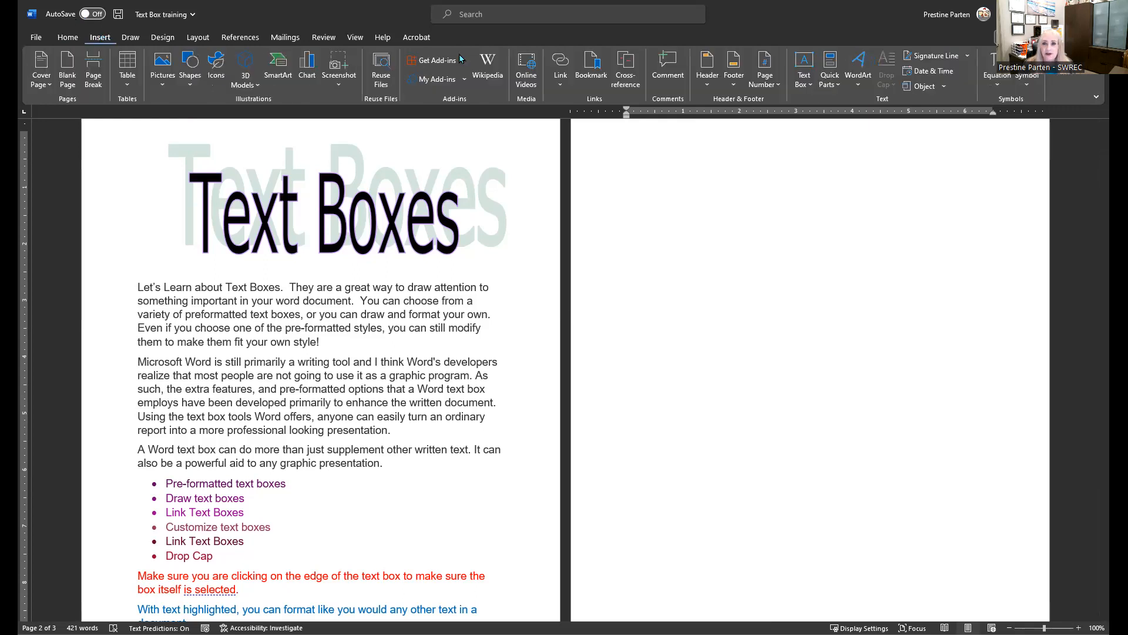
click(805, 70)
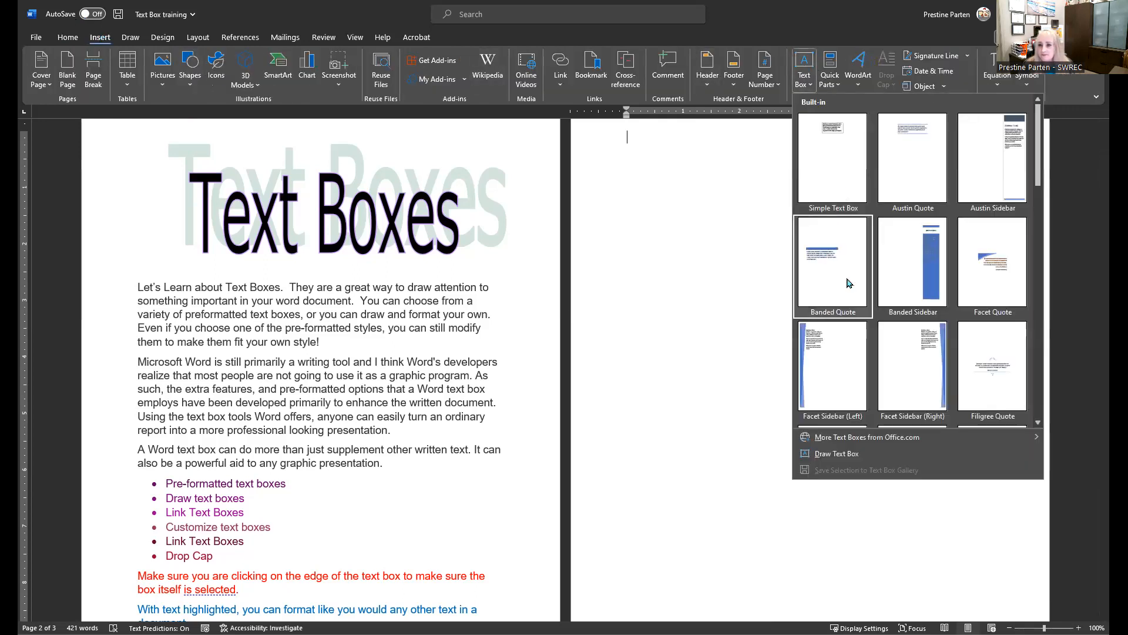
click(843, 271)
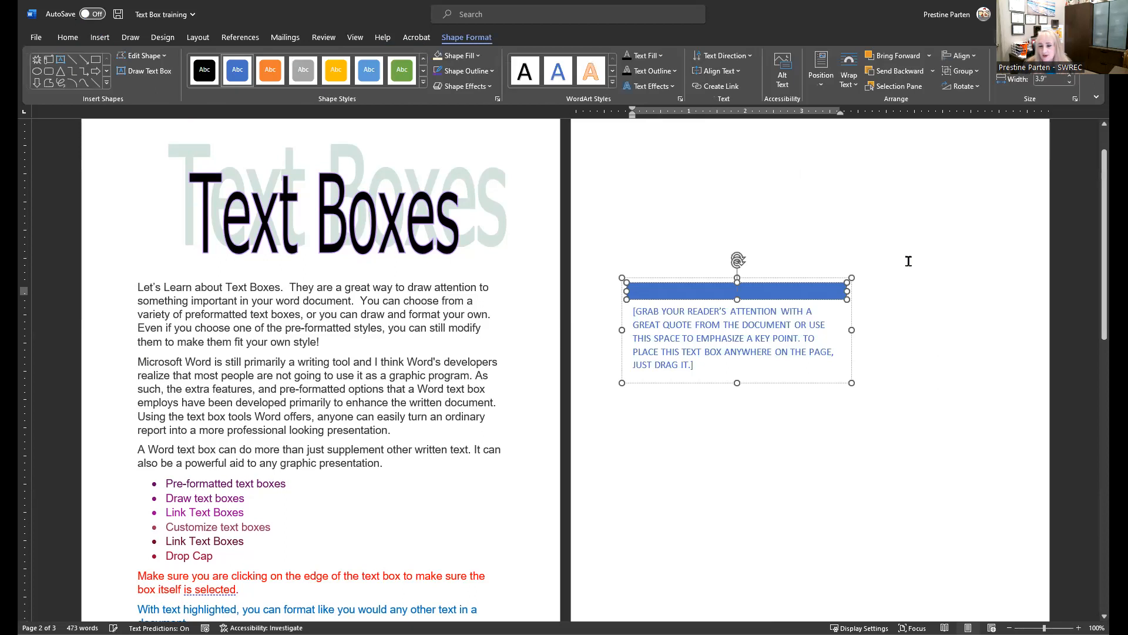
drag(780, 284, 767, 211)
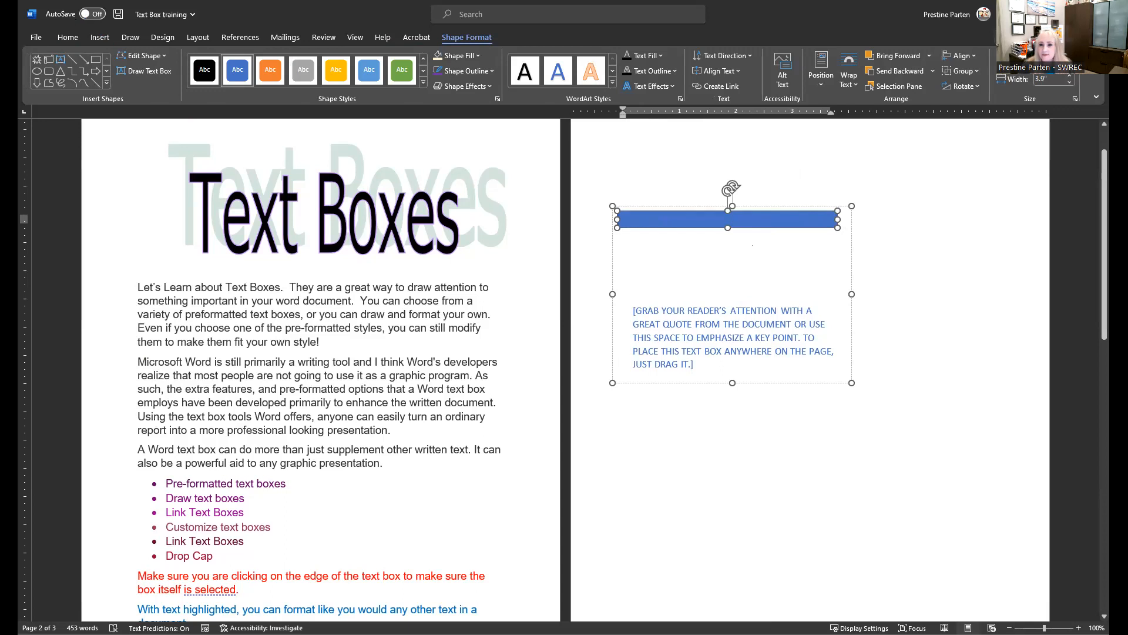
key(Delete)
key(Delete)
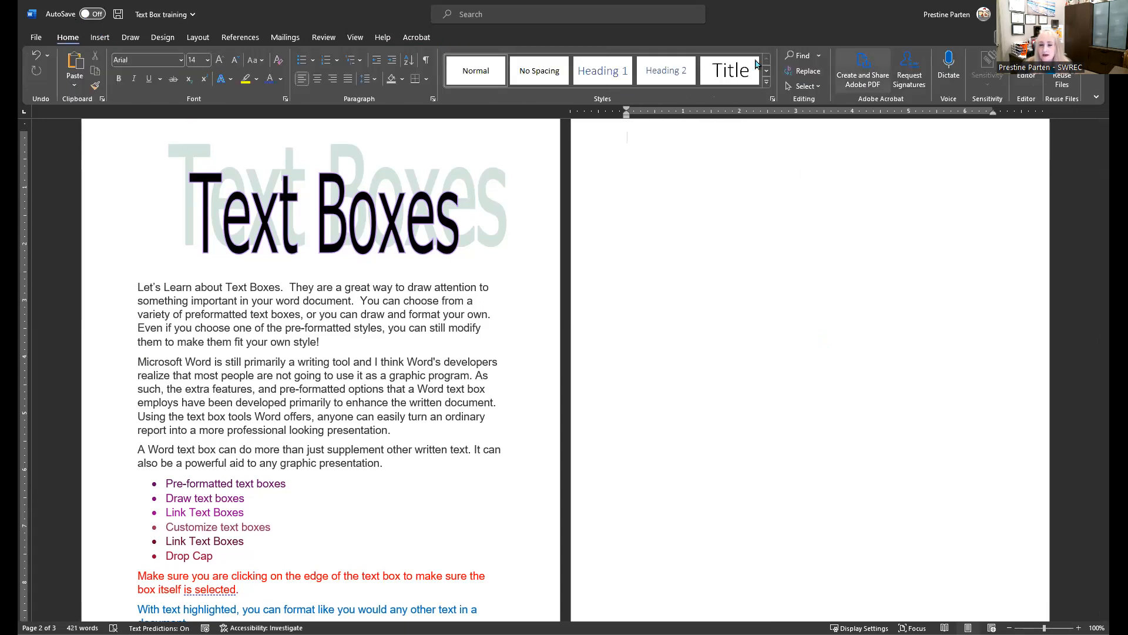
- Insert the Facet Sidebar (Right) text box on the second page and remove it again
click(100, 37)
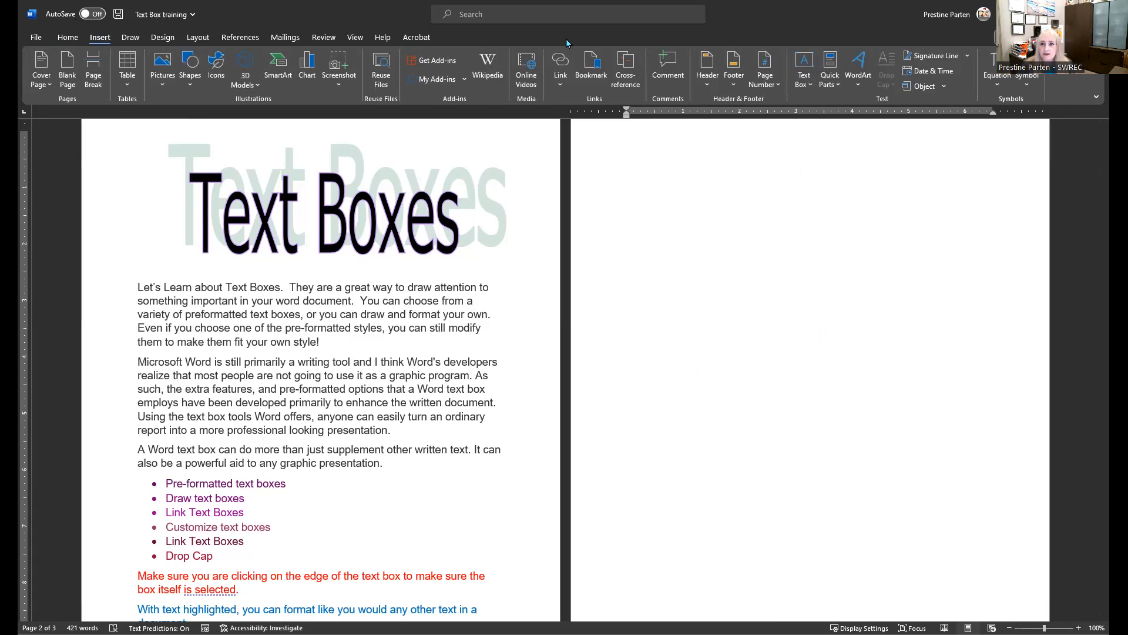
click(803, 68)
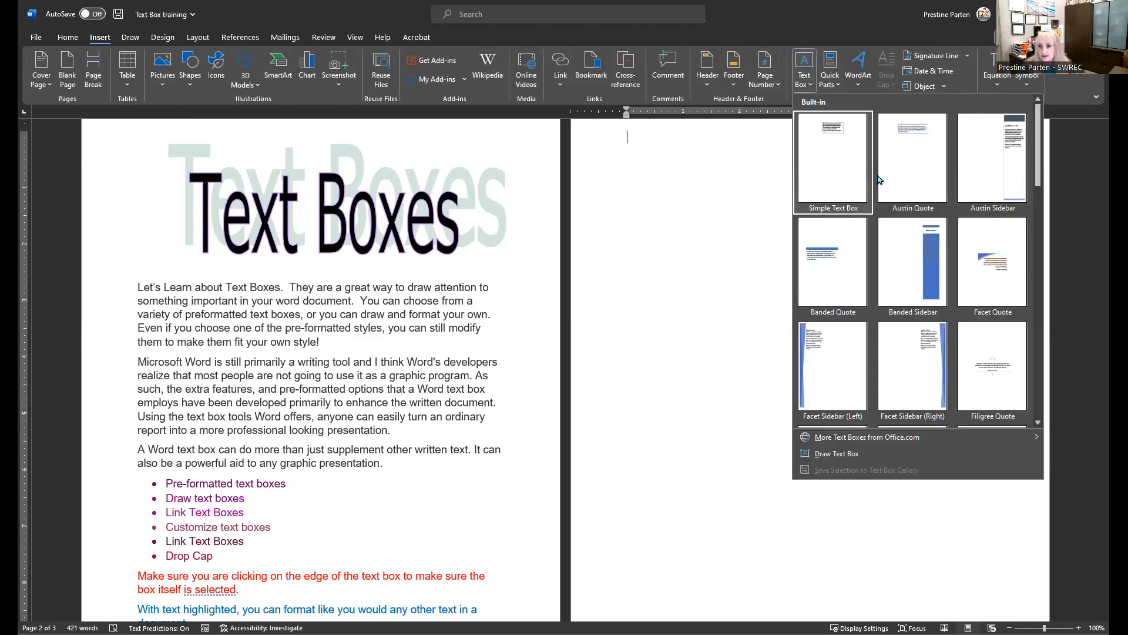
click(925, 349)
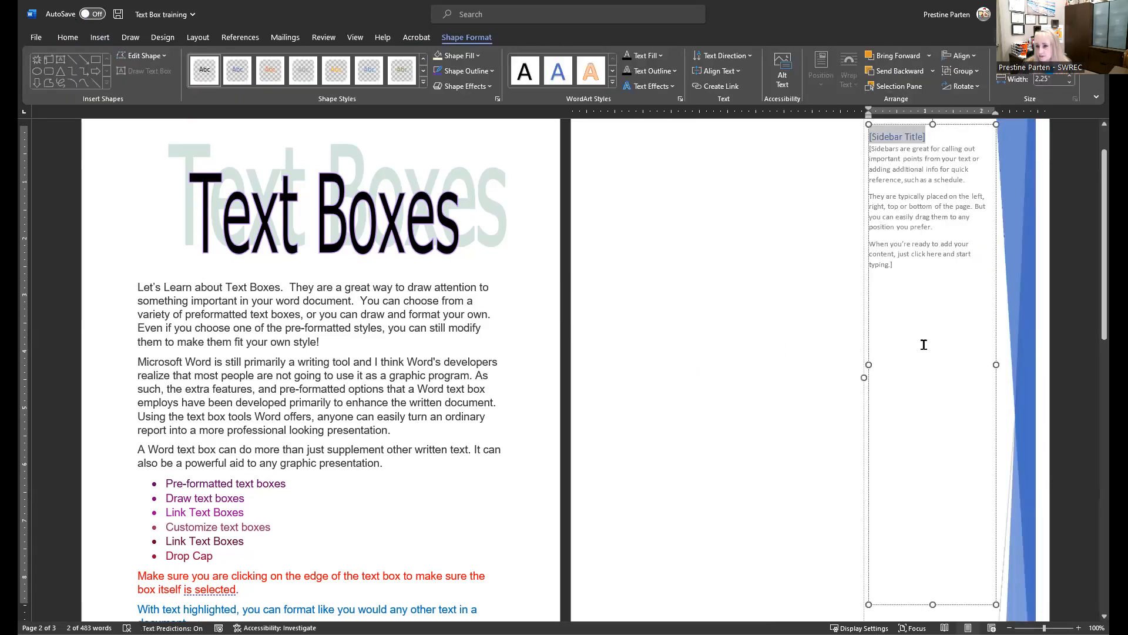
key(Delete)
click(861, 339)
key(Delete)
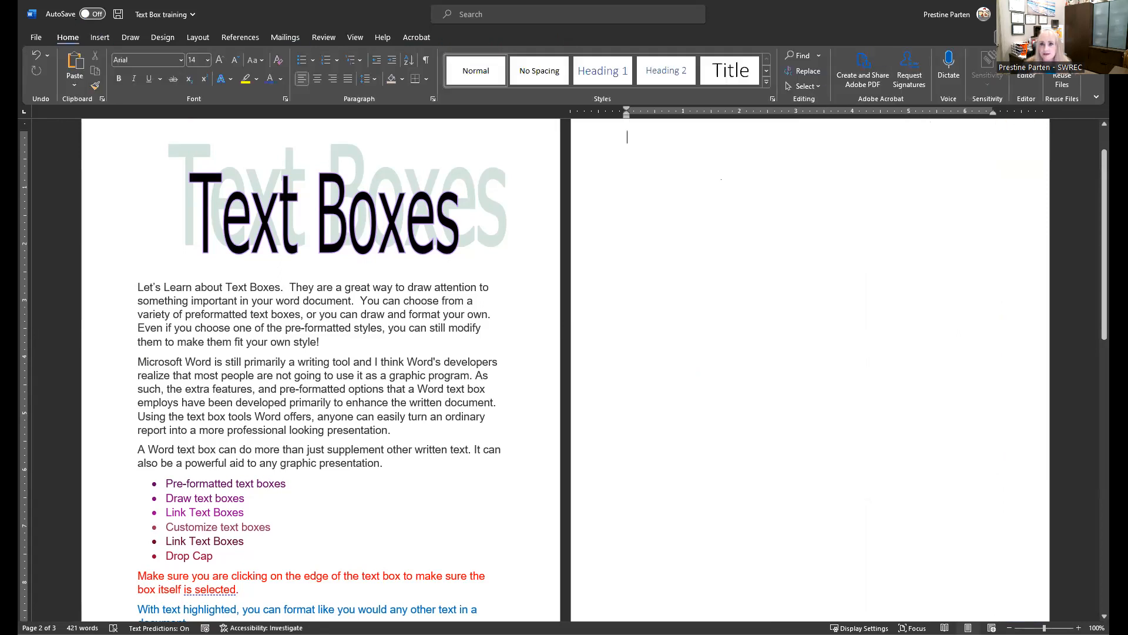
- Try the ViewMaster Quote (Light) text box on the second page with random filler text, and delete it
click(99, 38)
click(805, 66)
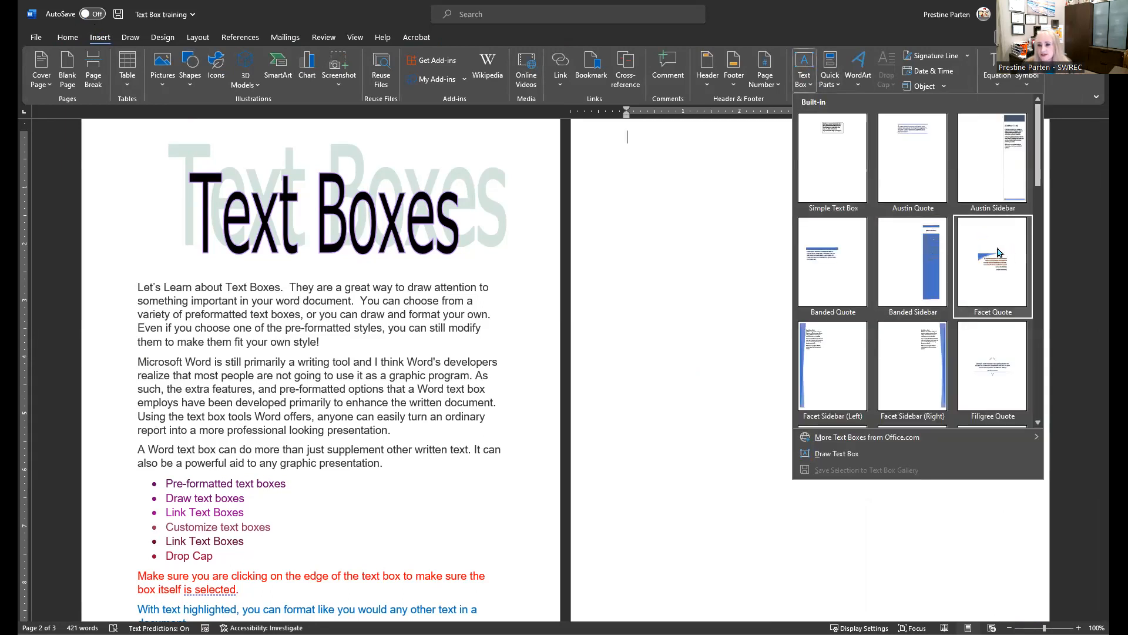
scroll(974, 344, down, 5)
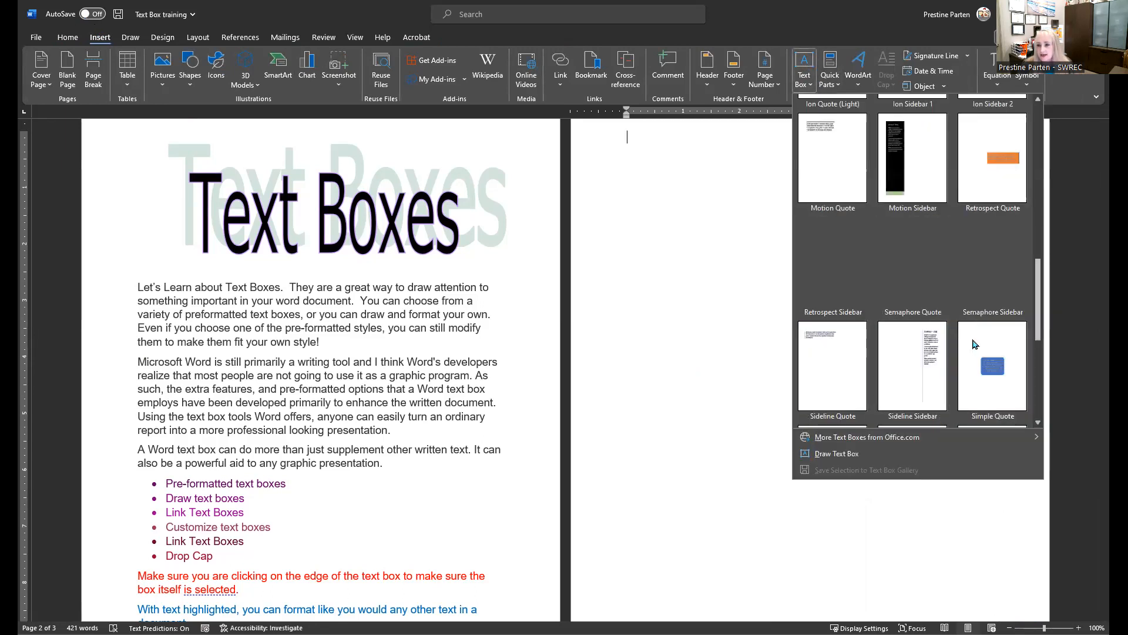
scroll(974, 345, down, 3)
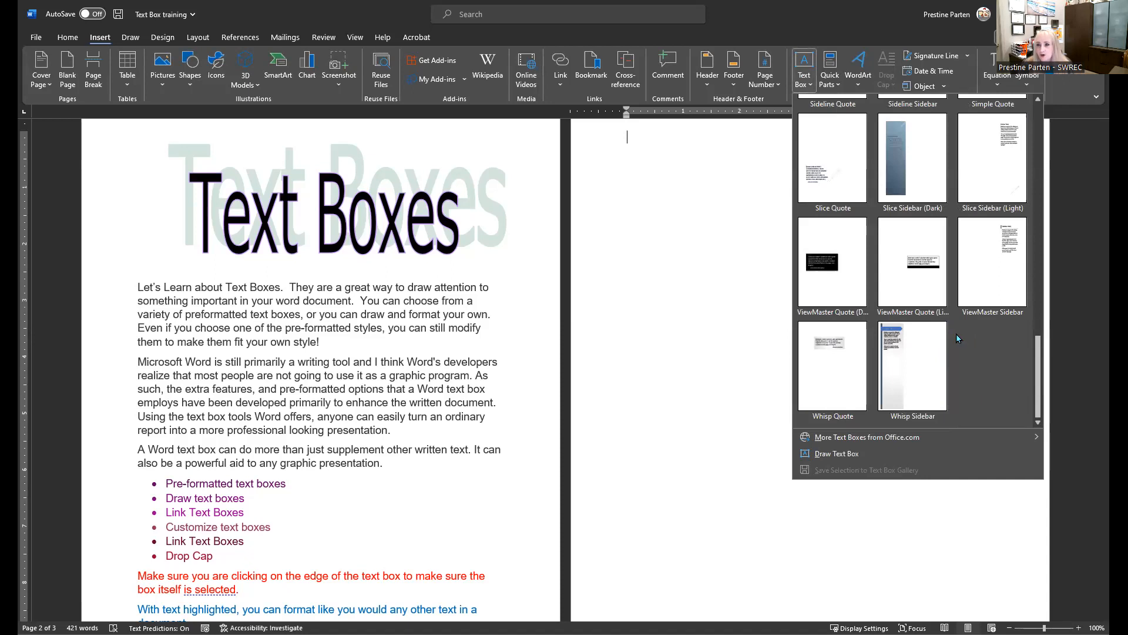
click(925, 266)
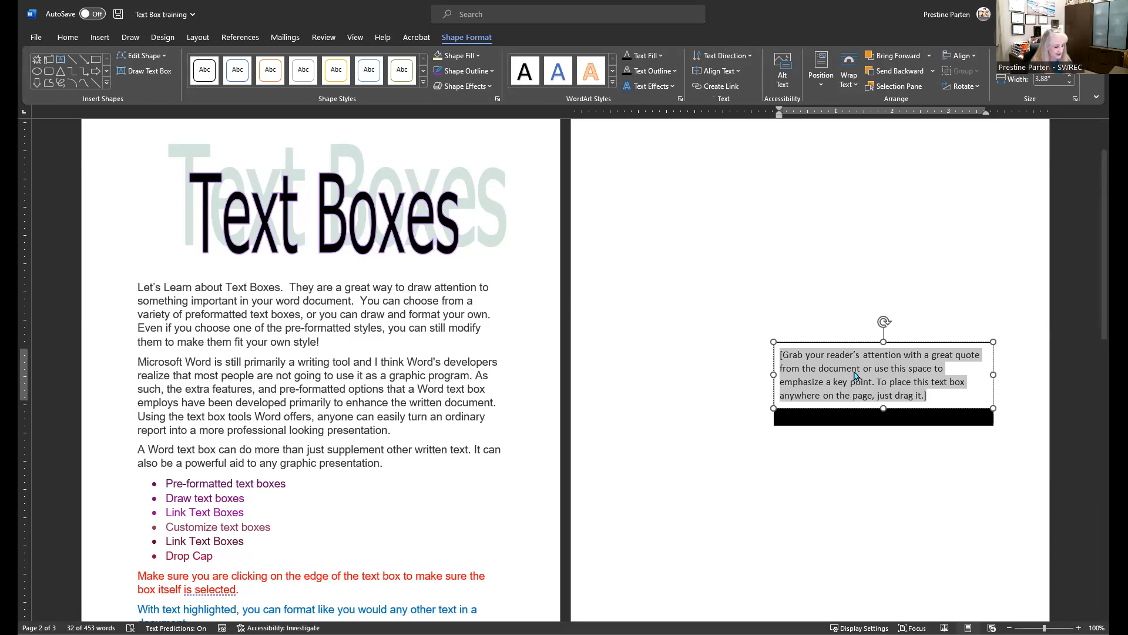
text(lasdjfklsjdlfjlsdjflj;l)
click(861, 362)
click(862, 362)
key(Delete)
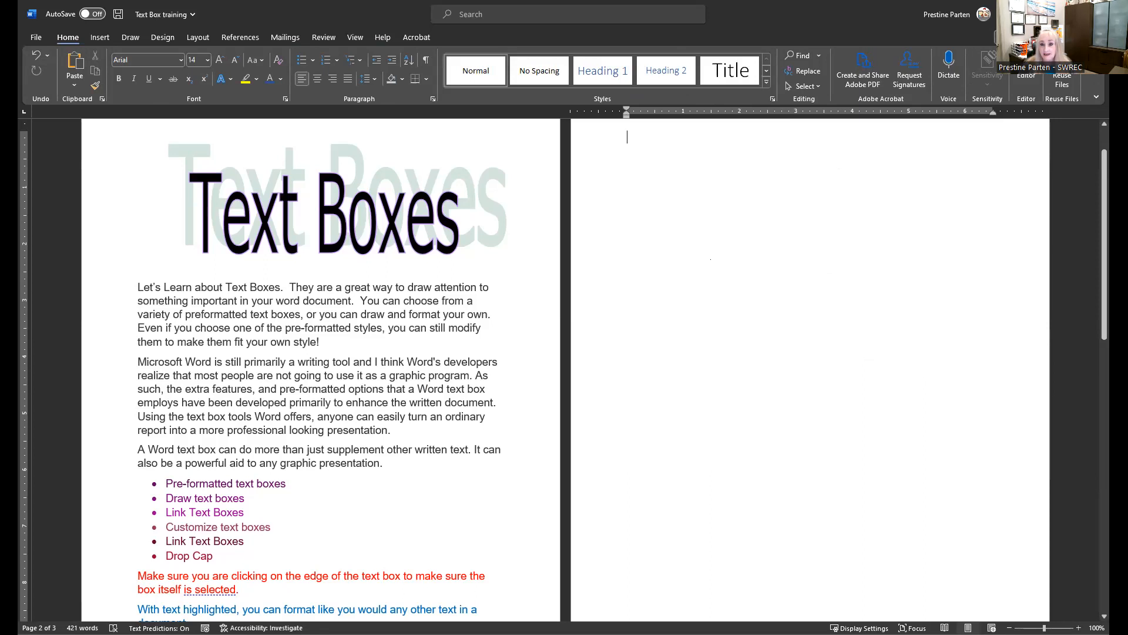
- Cut the opening "Let's Learn about Text Boxes" paragraph from the first page and insert a blank page in its place
double_click(141, 287)
drag(269, 293, 330, 336)
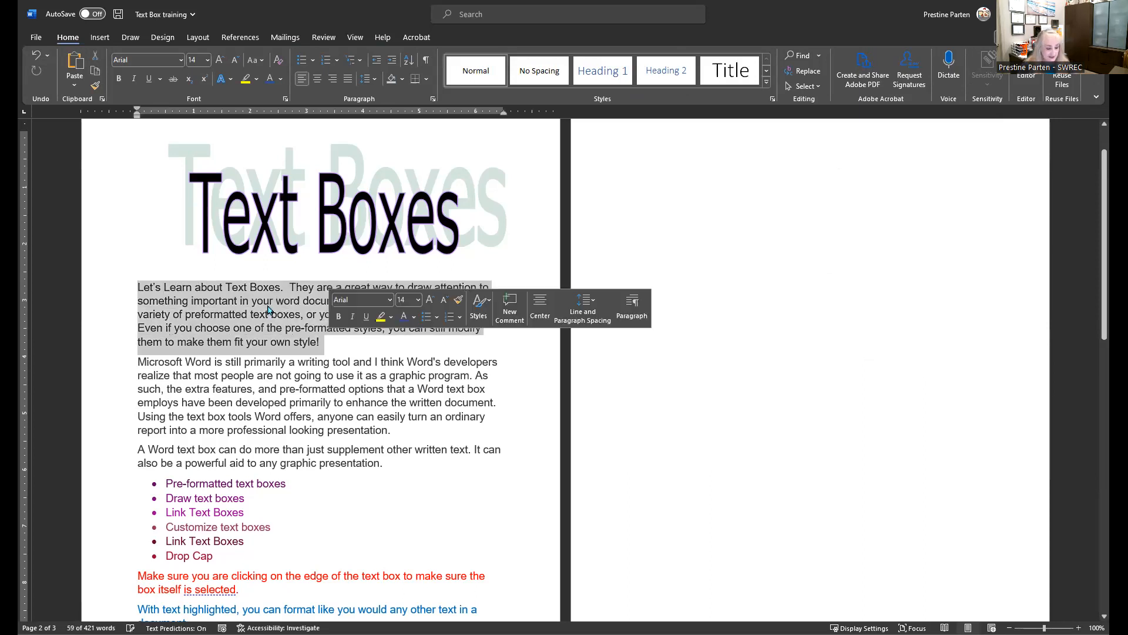
right_click(216, 312)
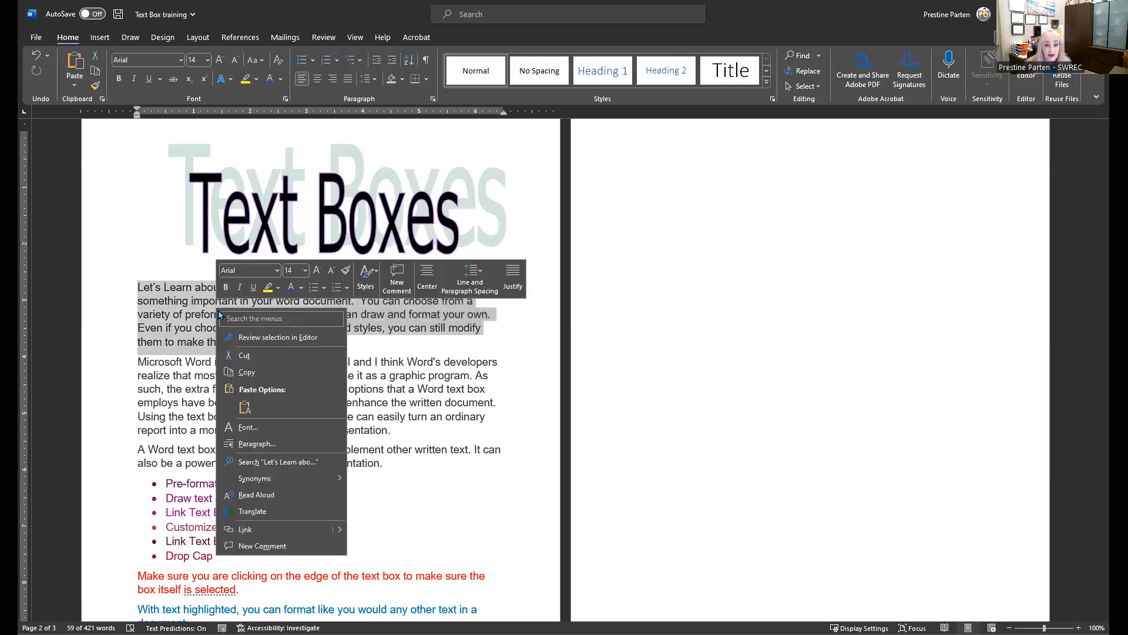
click(245, 356)
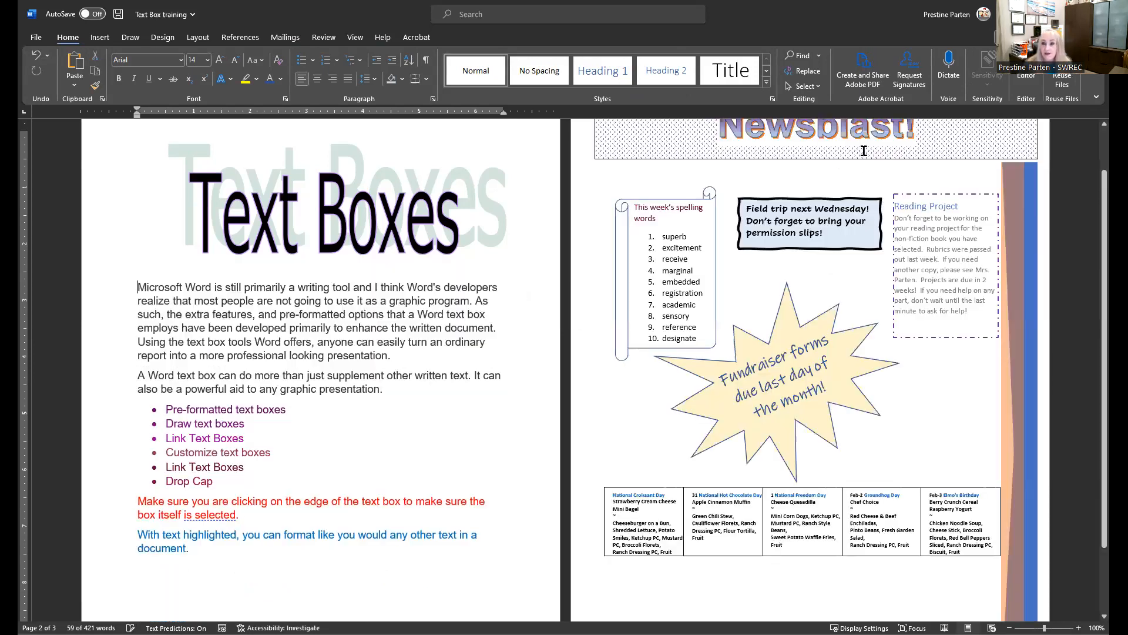
click(100, 38)
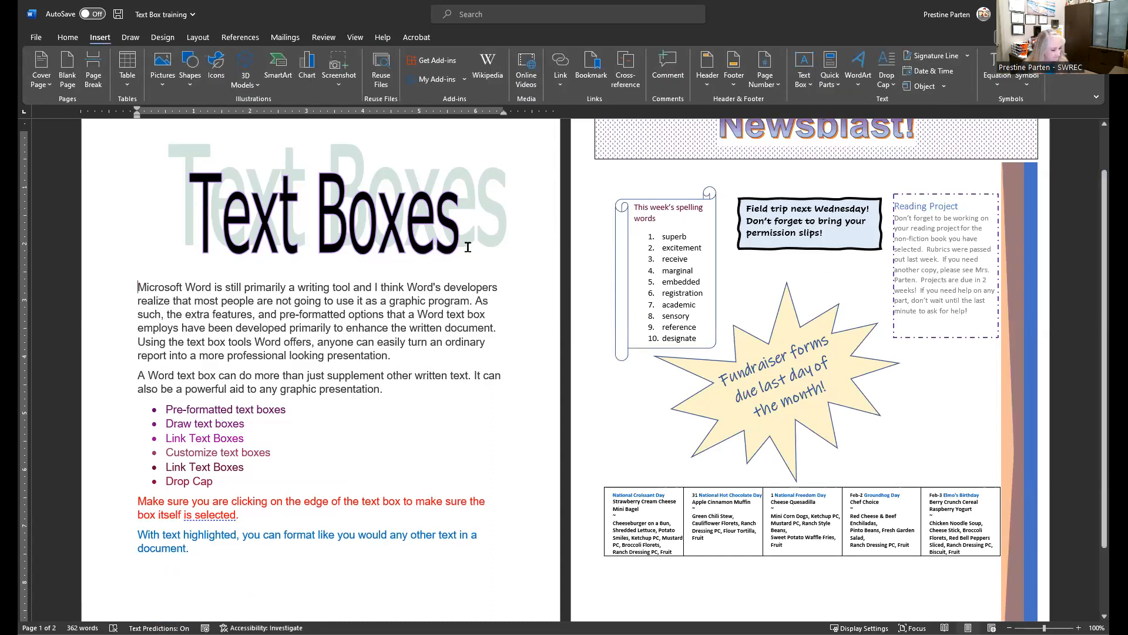
click(63, 67)
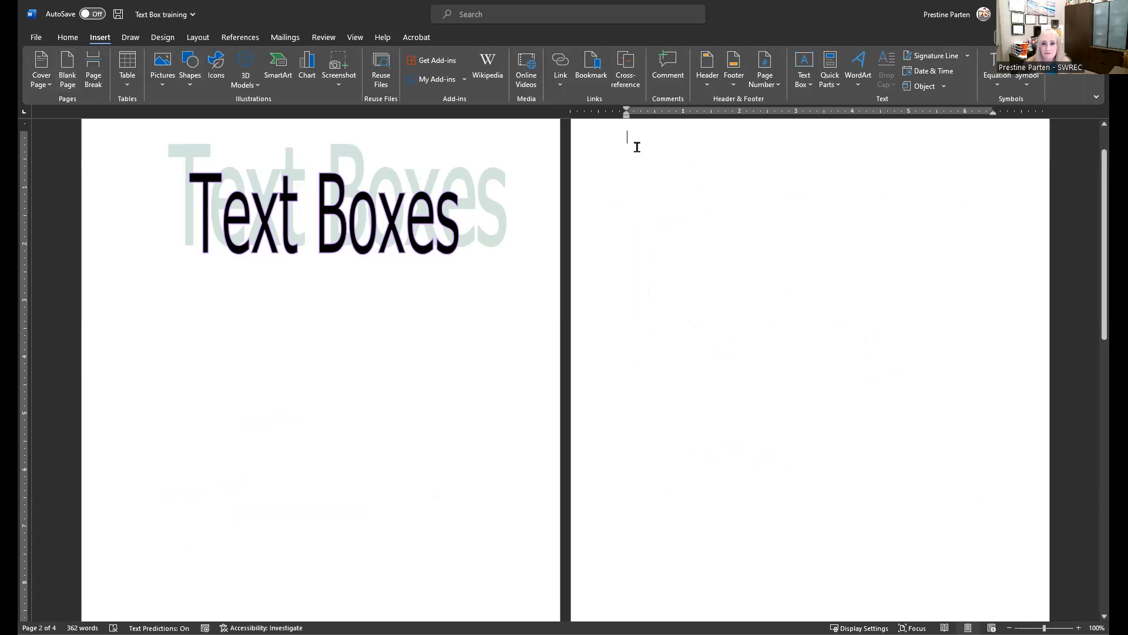
- Insert a Banded Quote text box on the blank second page and replace its placeholder text with the cut opening paragraph
click(804, 69)
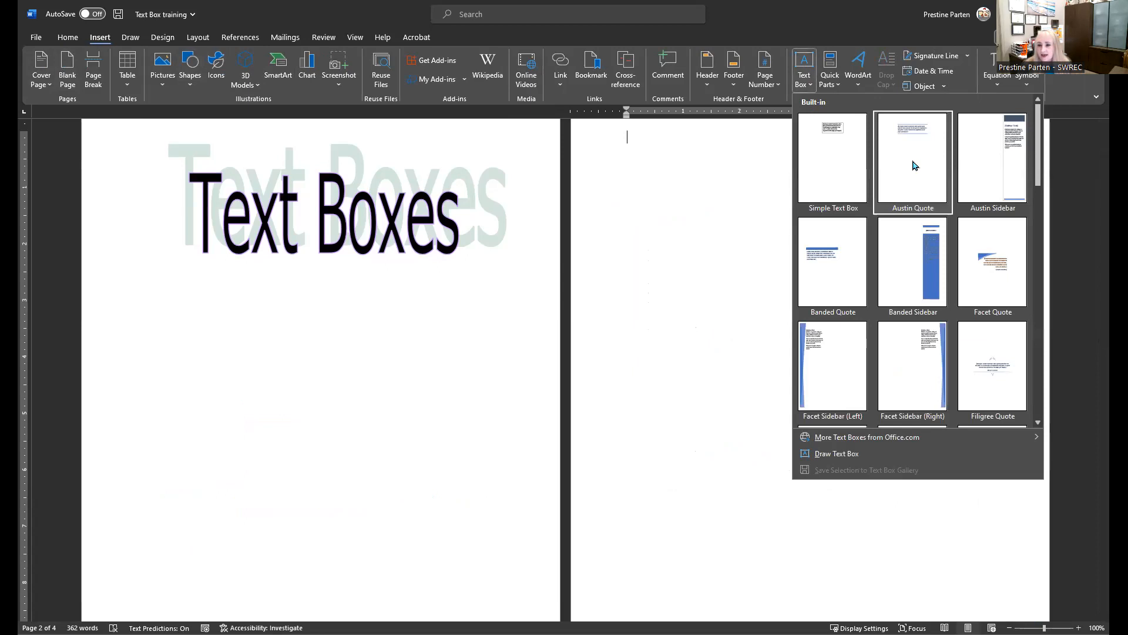
click(822, 255)
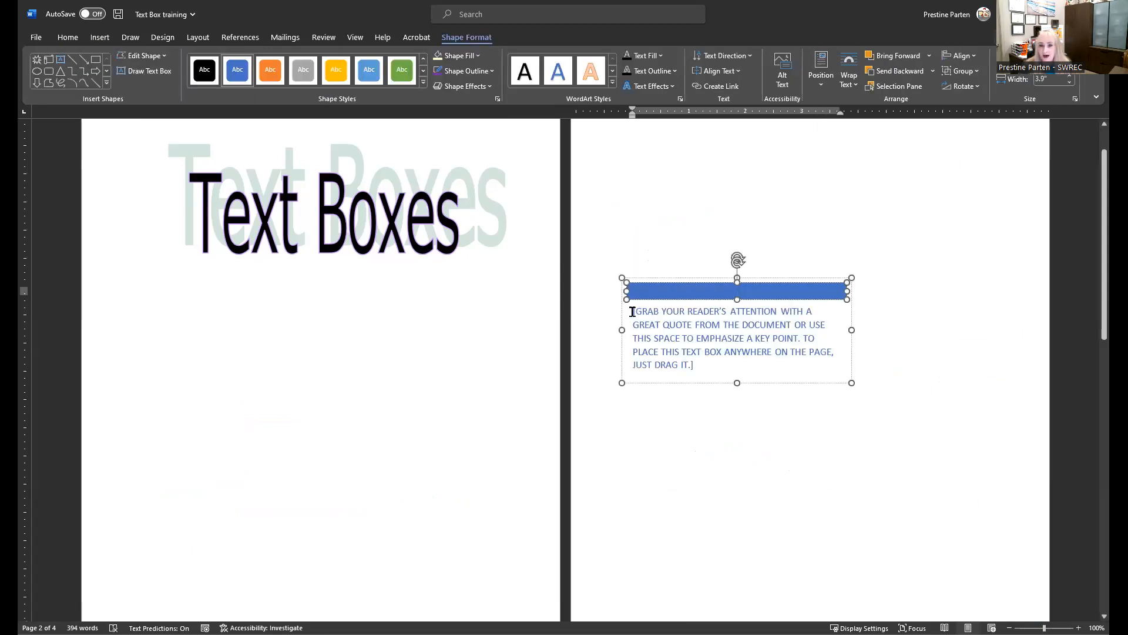
click(732, 337)
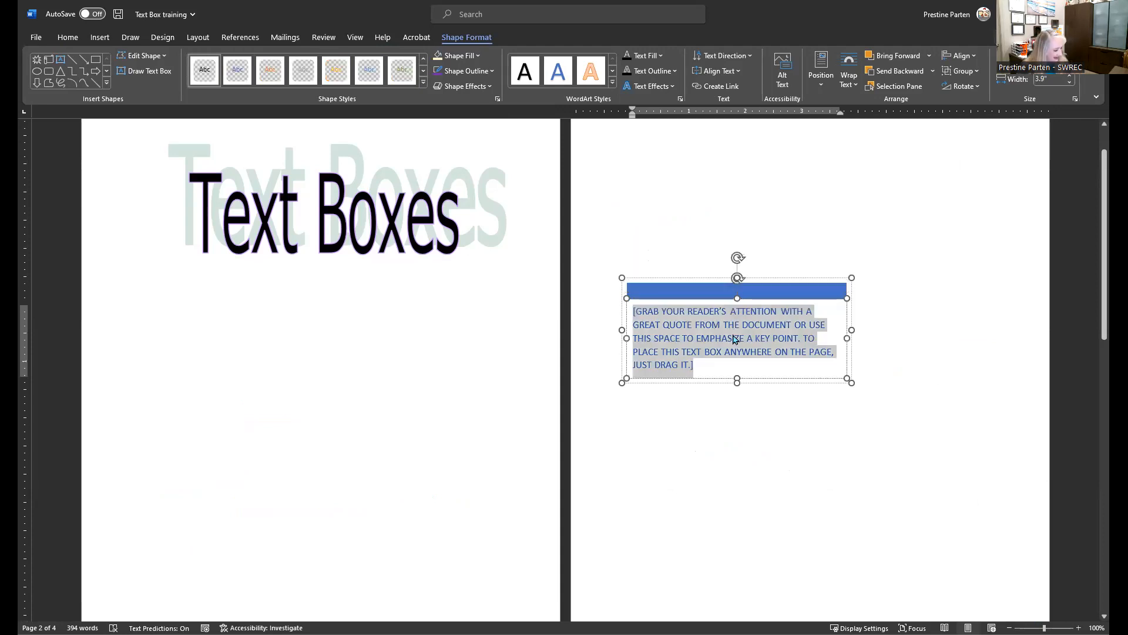
right_click(688, 327)
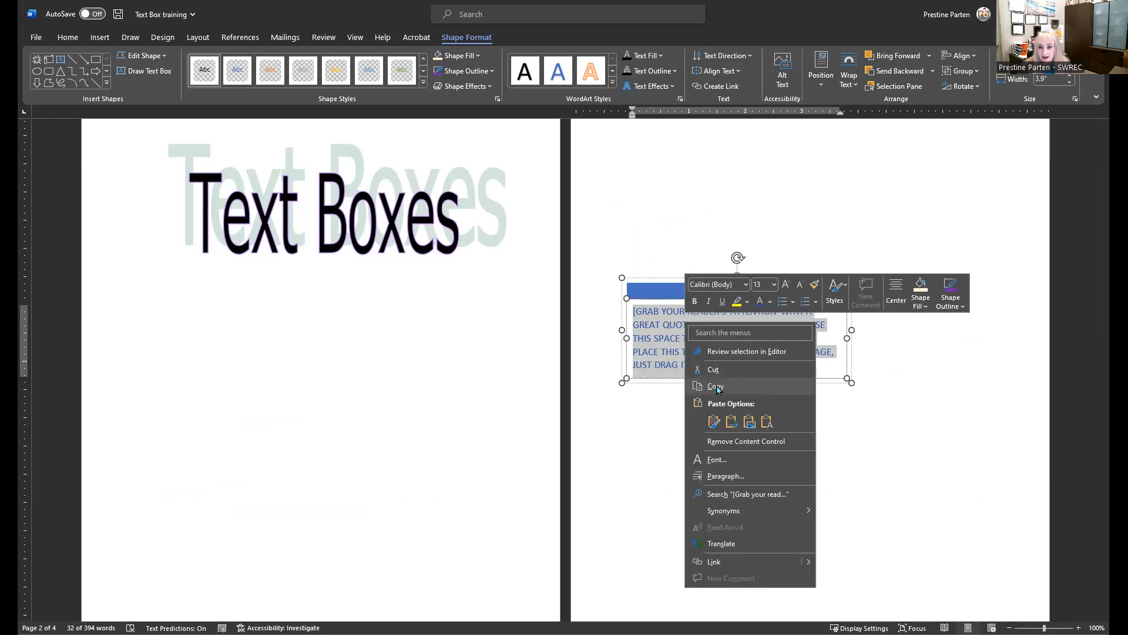
click(714, 422)
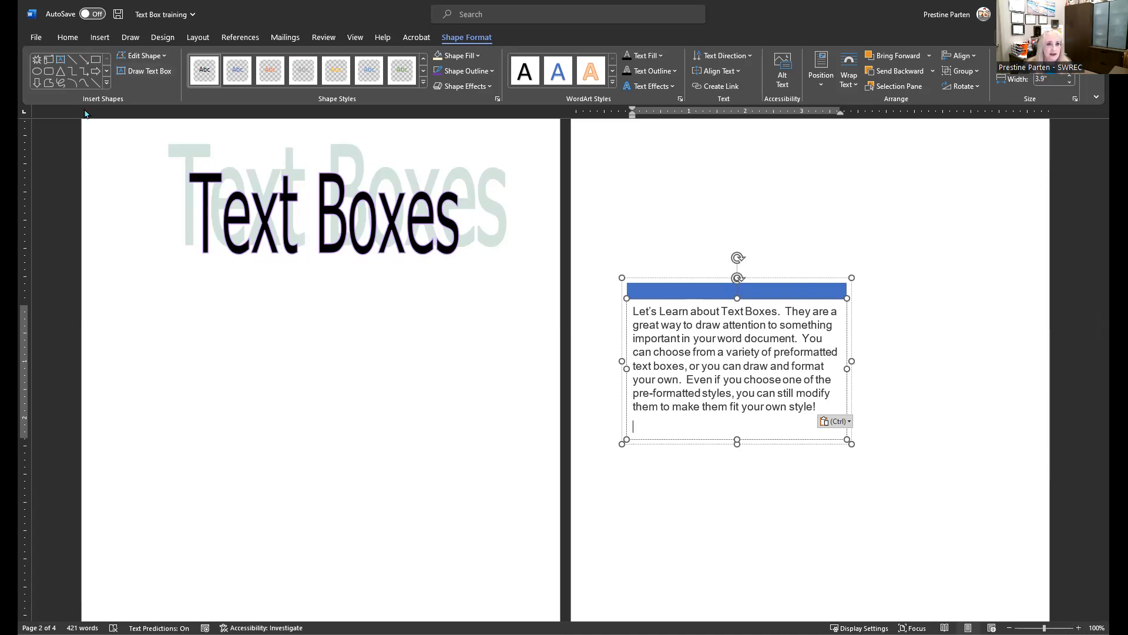
- Undo the pasted text, the Banded Quote text box, the inserted blank page and the cut of the opening paragraph
key(ctrl+z)
key(ctrl+z)
key(ctrl+z)
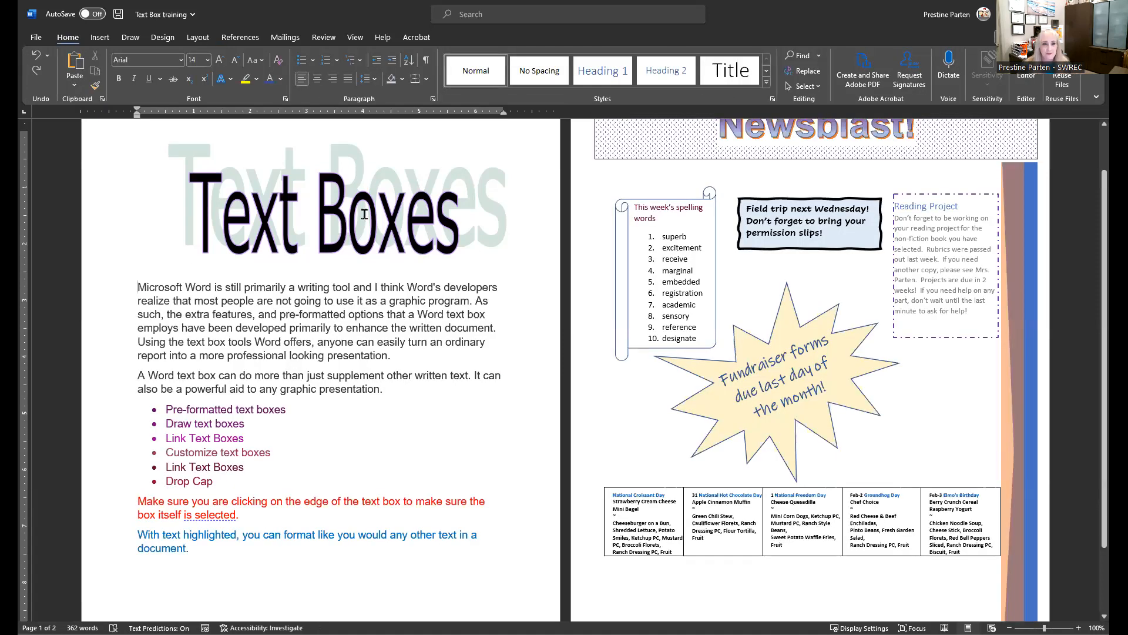
key(ctrl+z)
- Draw a custom text box about 3.25" wide near the upper left of the blank second page
click(636, 211)
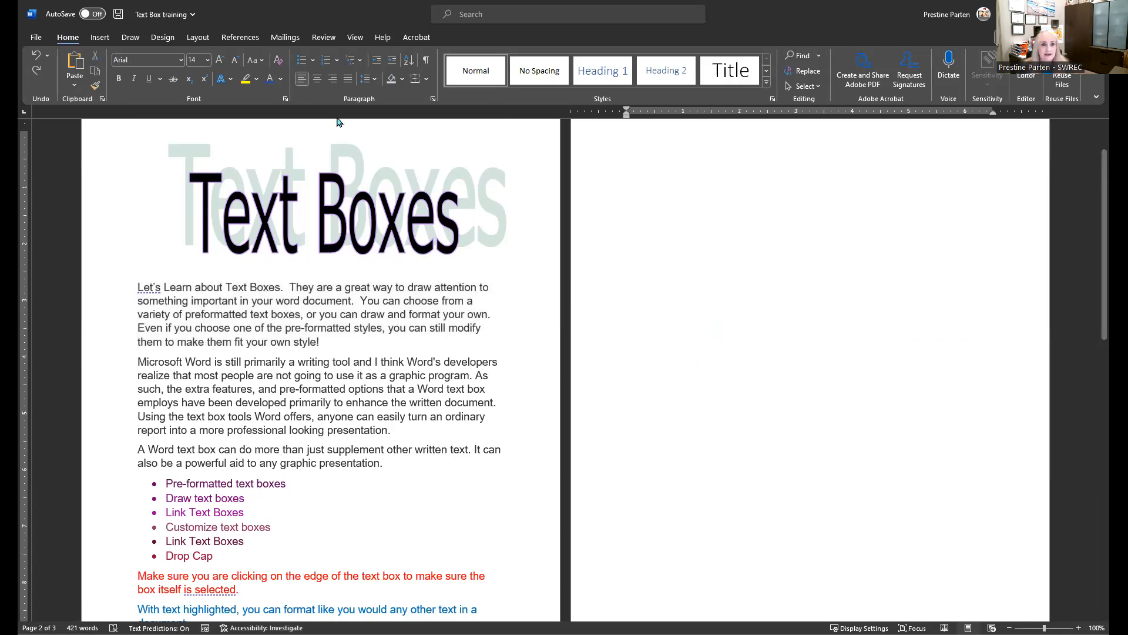
click(100, 37)
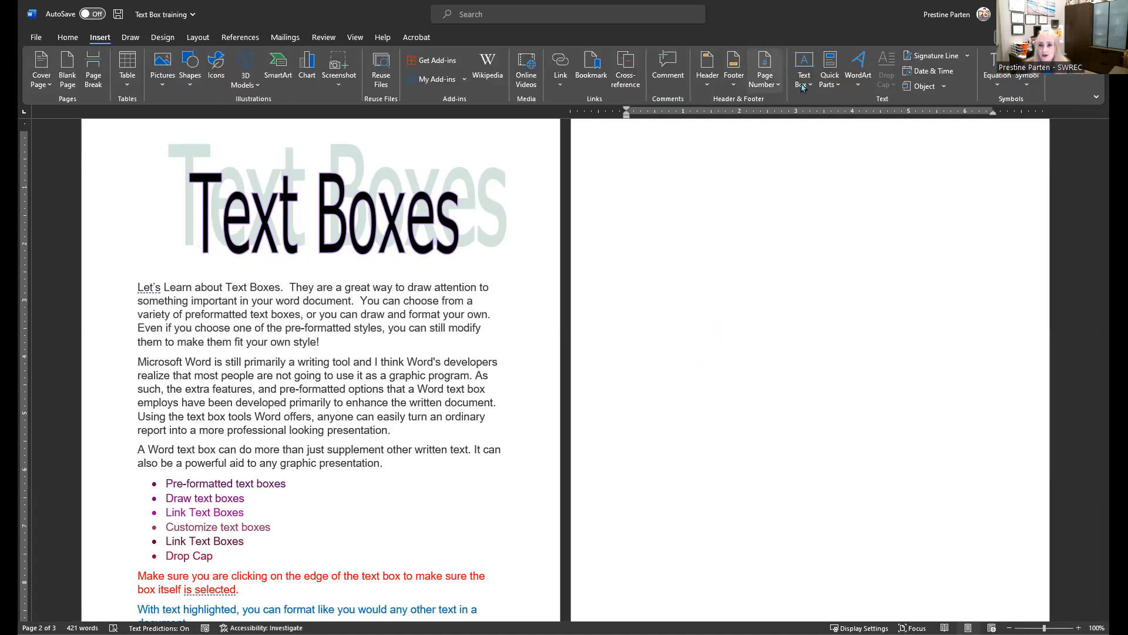
click(803, 83)
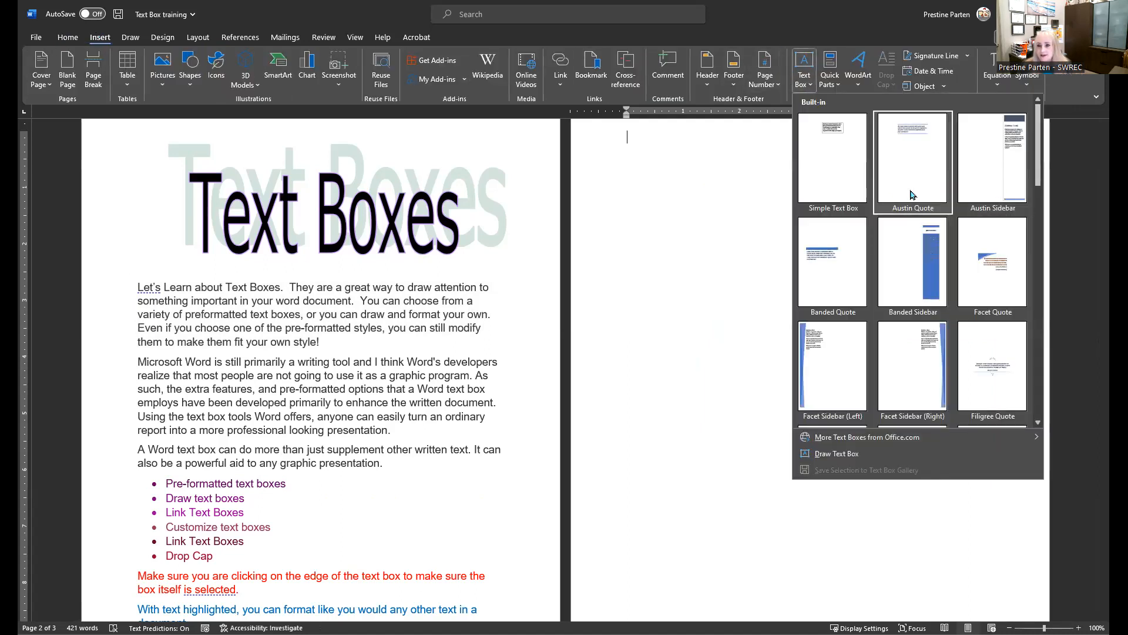
scroll(913, 195, down, 5)
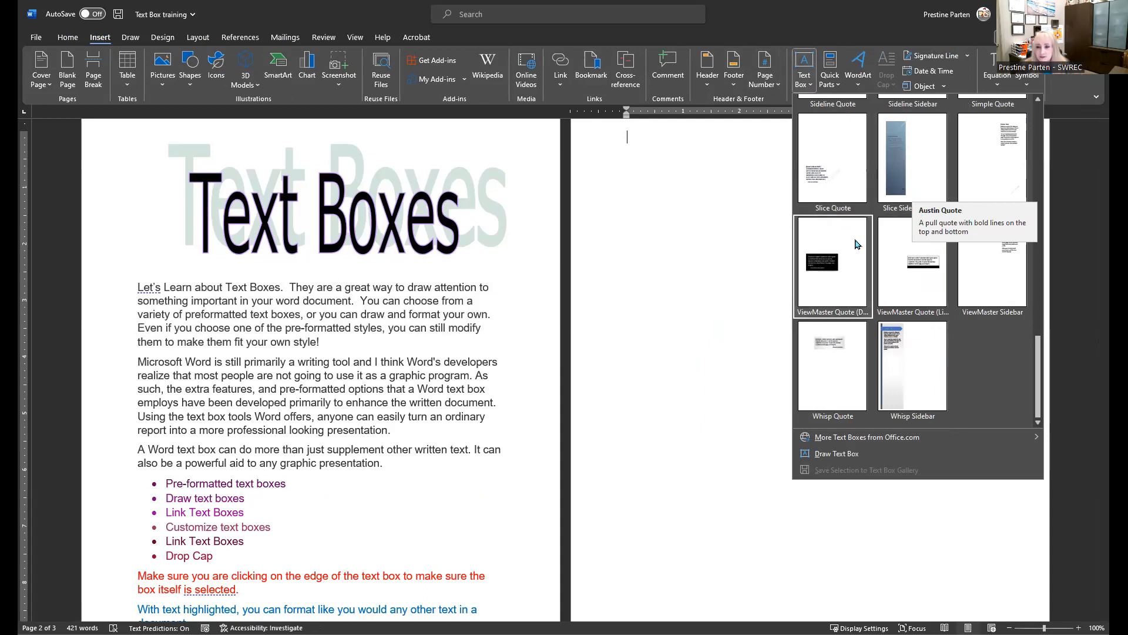
click(822, 453)
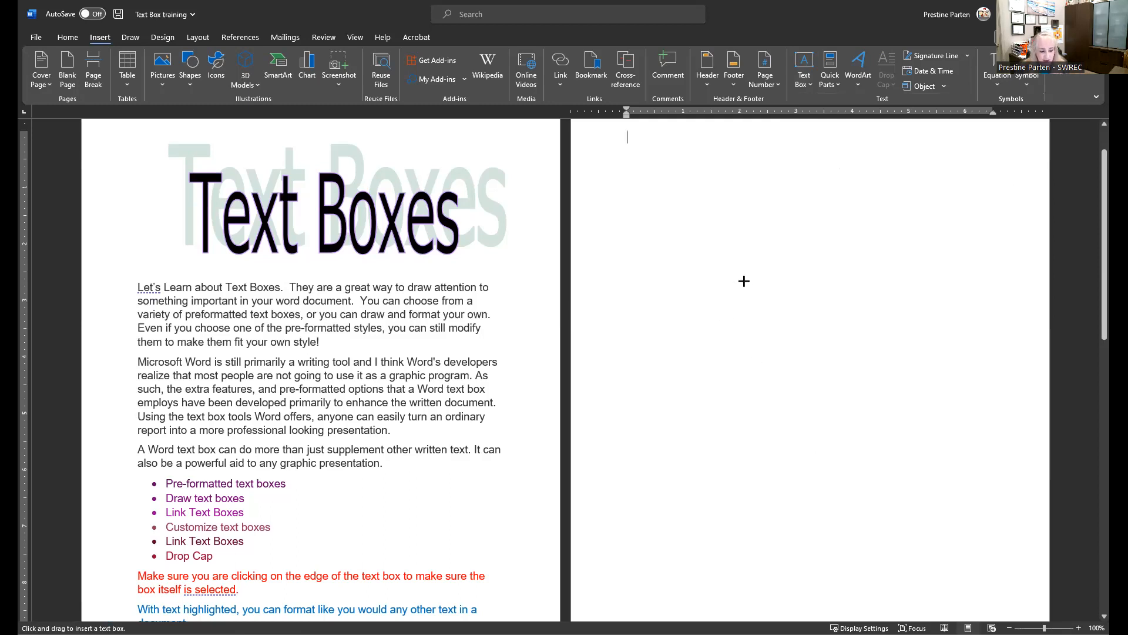
drag(633, 182, 814, 308)
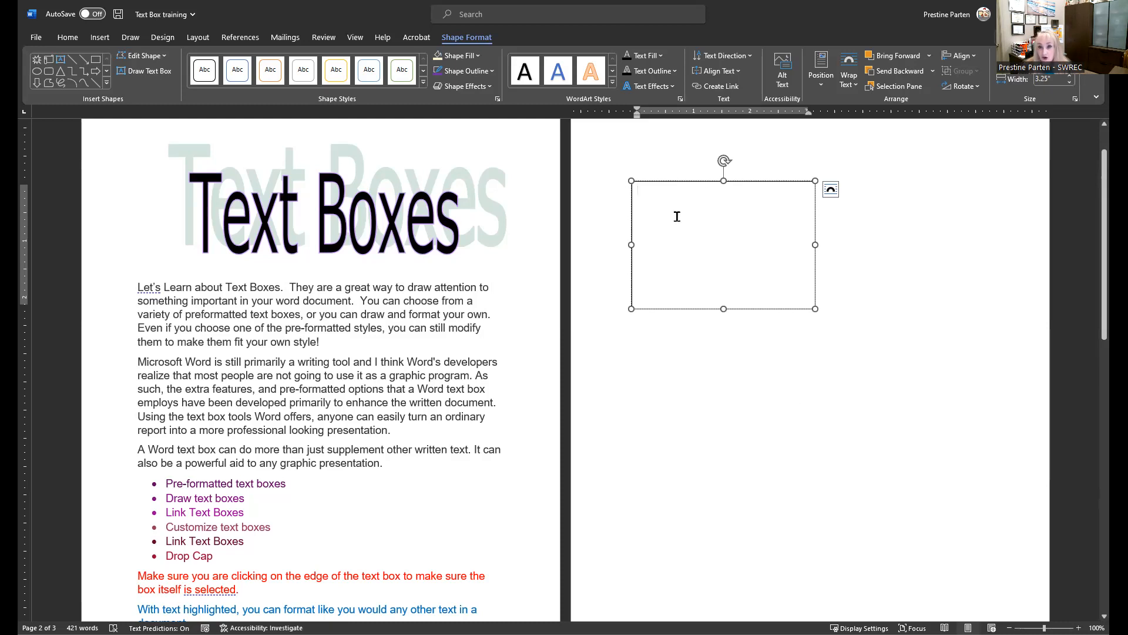
- Enter random filler text in the drawn text box and clear it out again
text(Alkajfl'sd'fjsl;kflsd;f sdk)
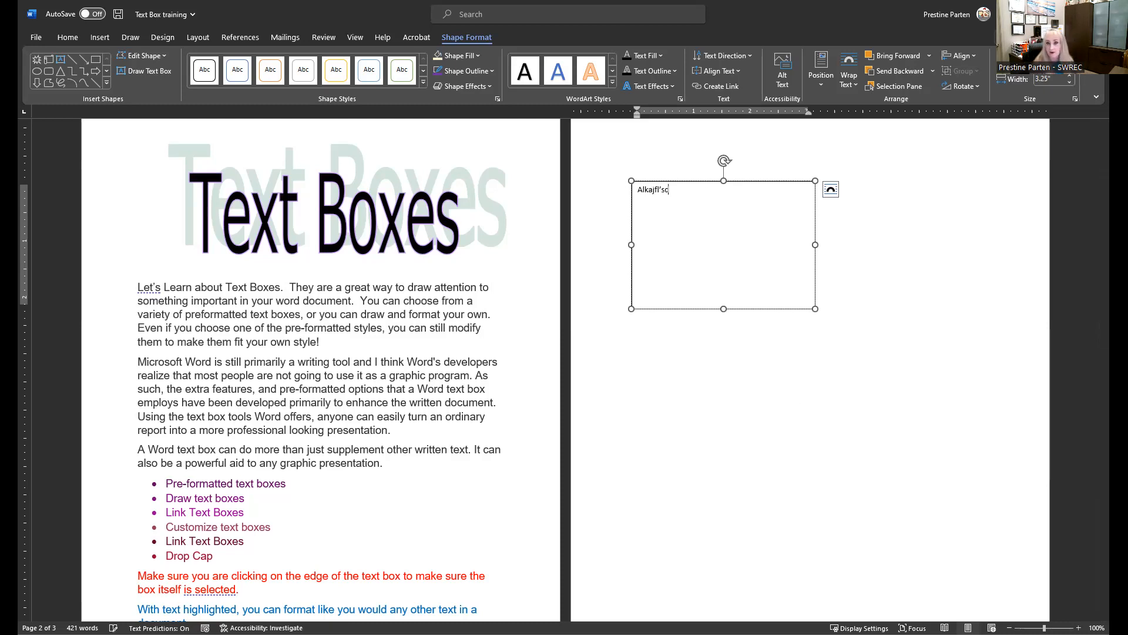
text(f';)
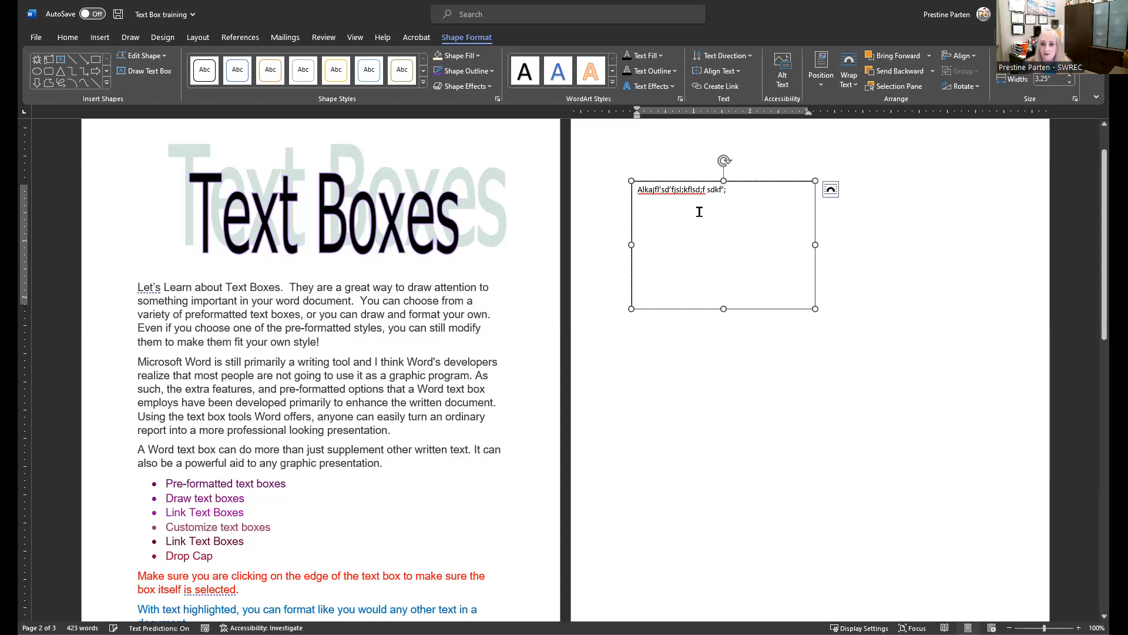
key(ctrl+a)
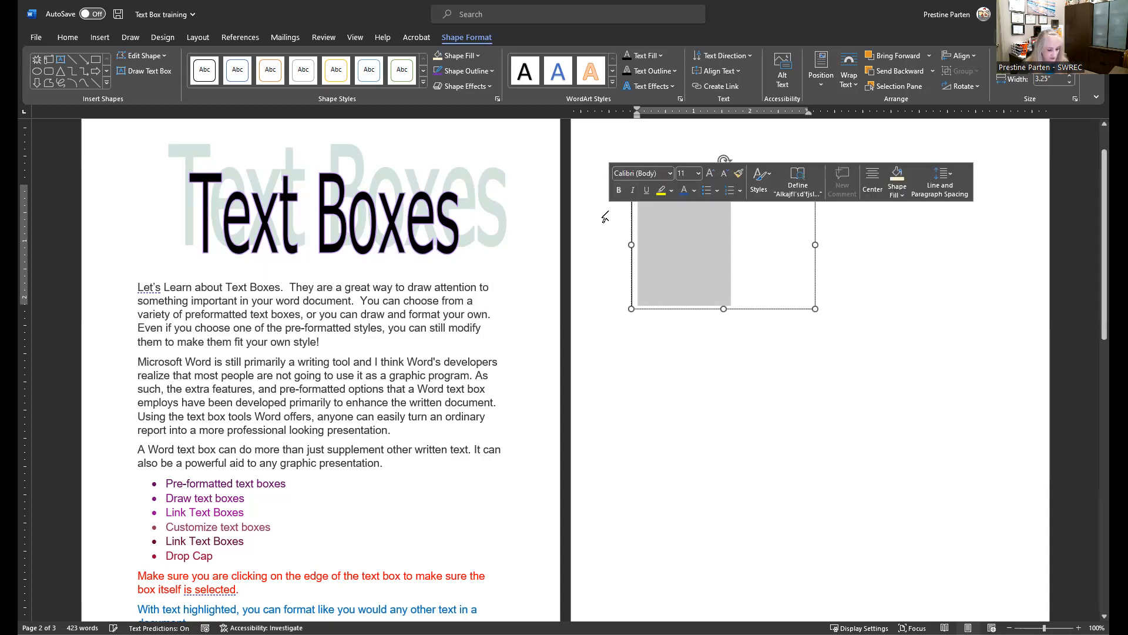
key(BackSpace)
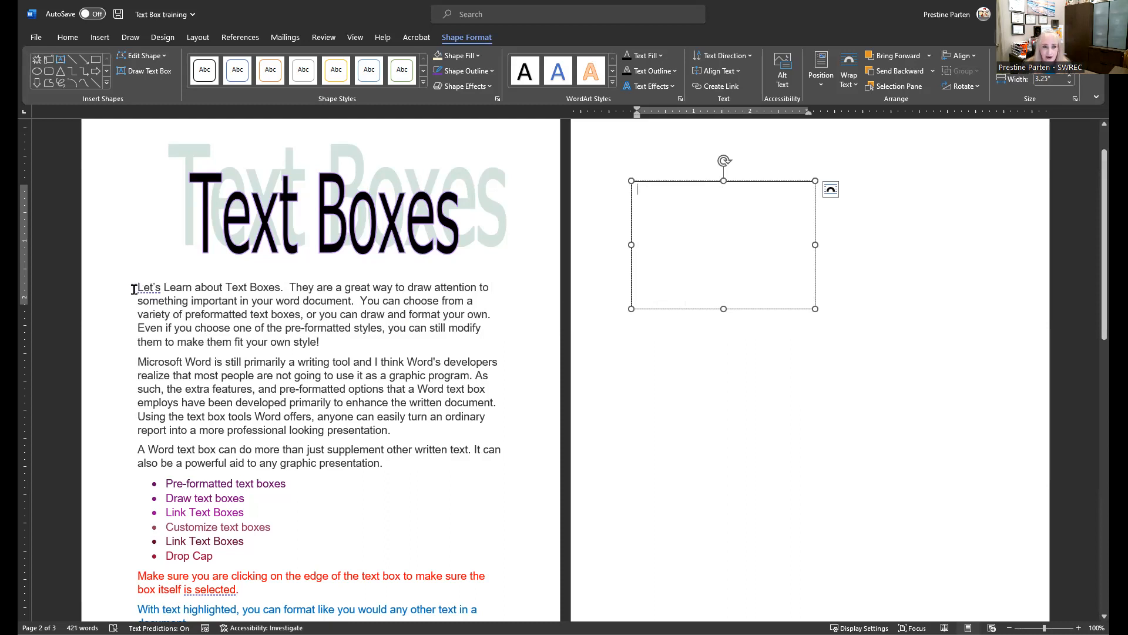
- Copy the first three body paragraphs, from "Let's Learn about Text Boxes" to "graphic presentation", into the drawn text box
drag(134, 289, 396, 473)
key(ctrl+c)
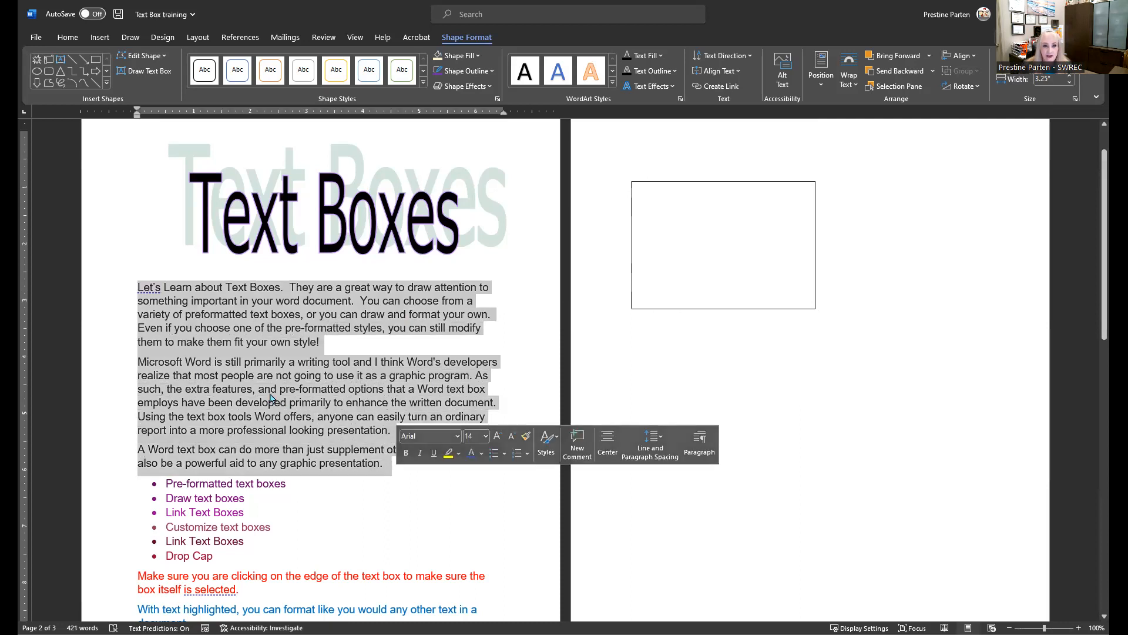
right_click(271, 399)
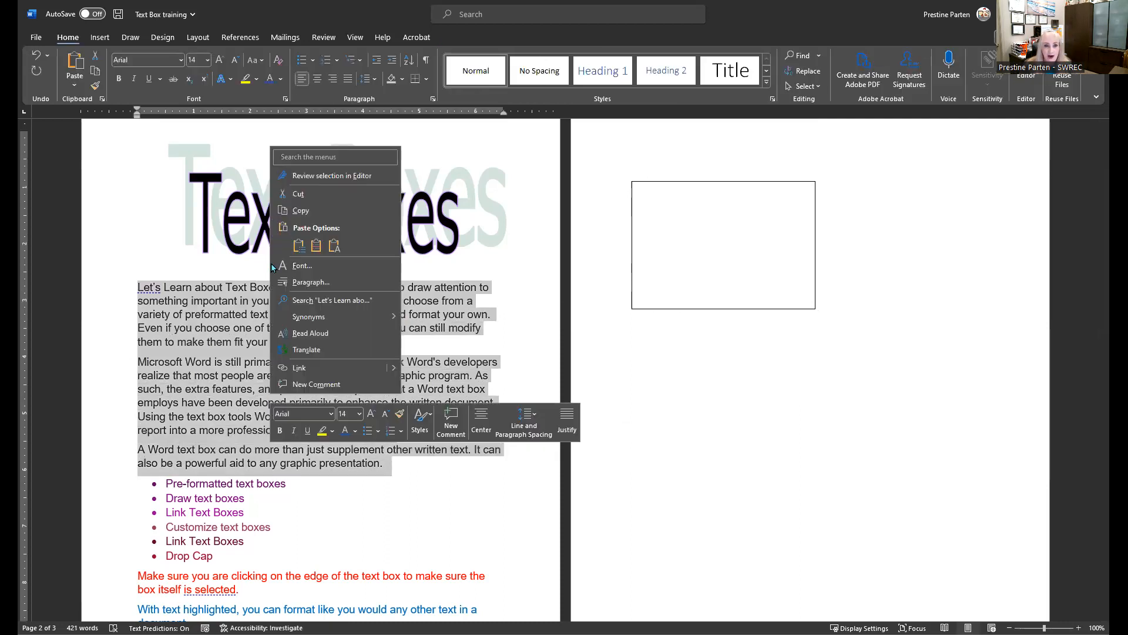
click(301, 210)
click(655, 209)
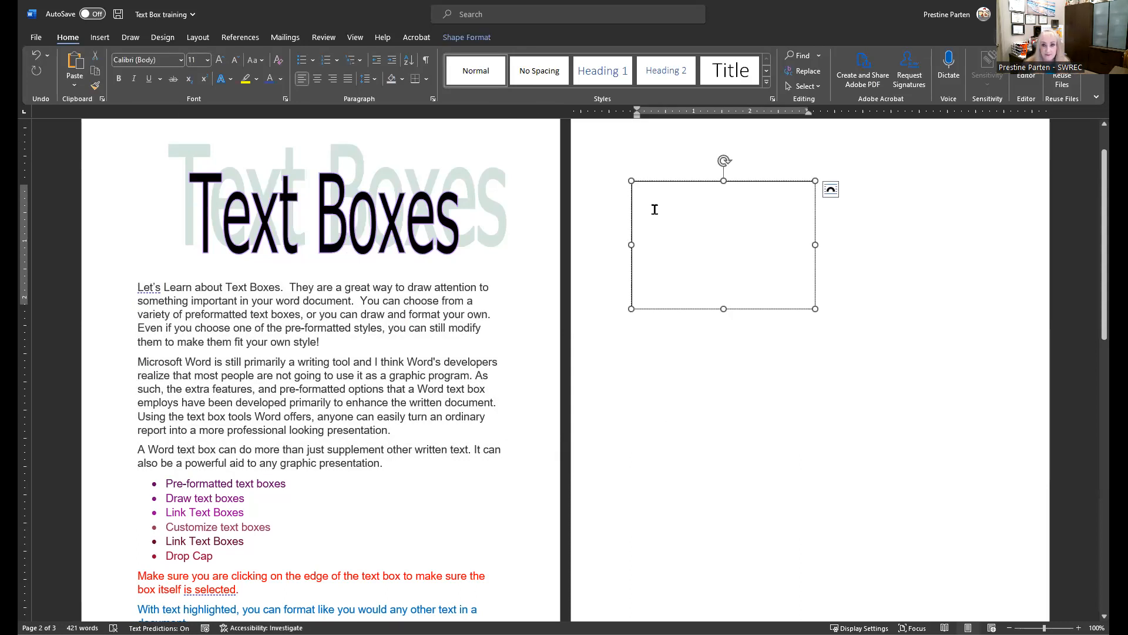
right_click(654, 209)
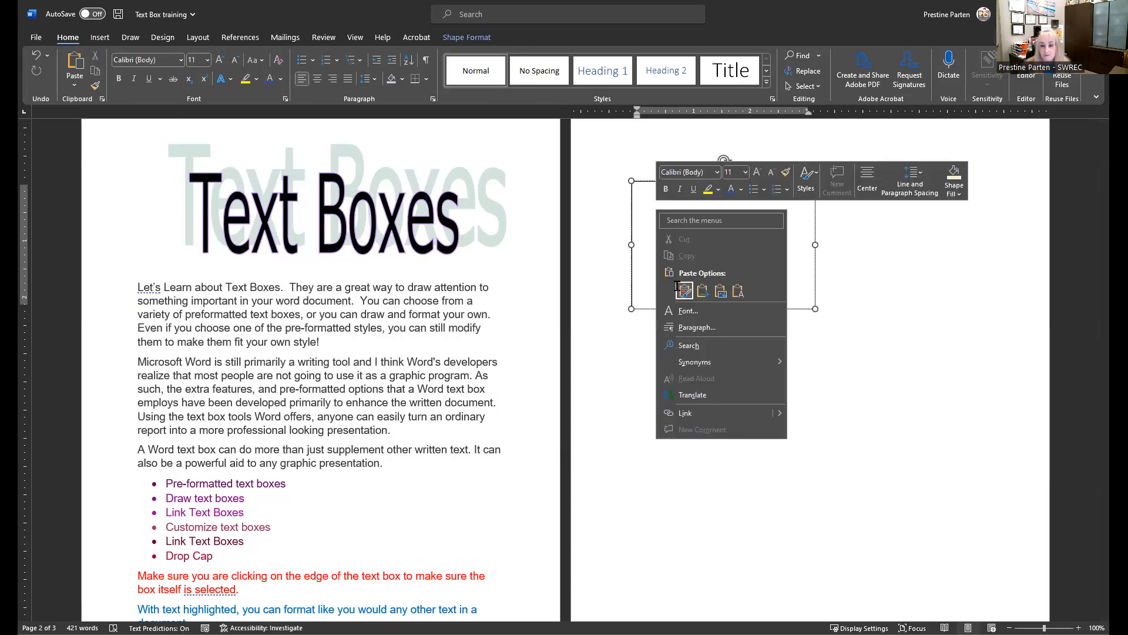
click(682, 289)
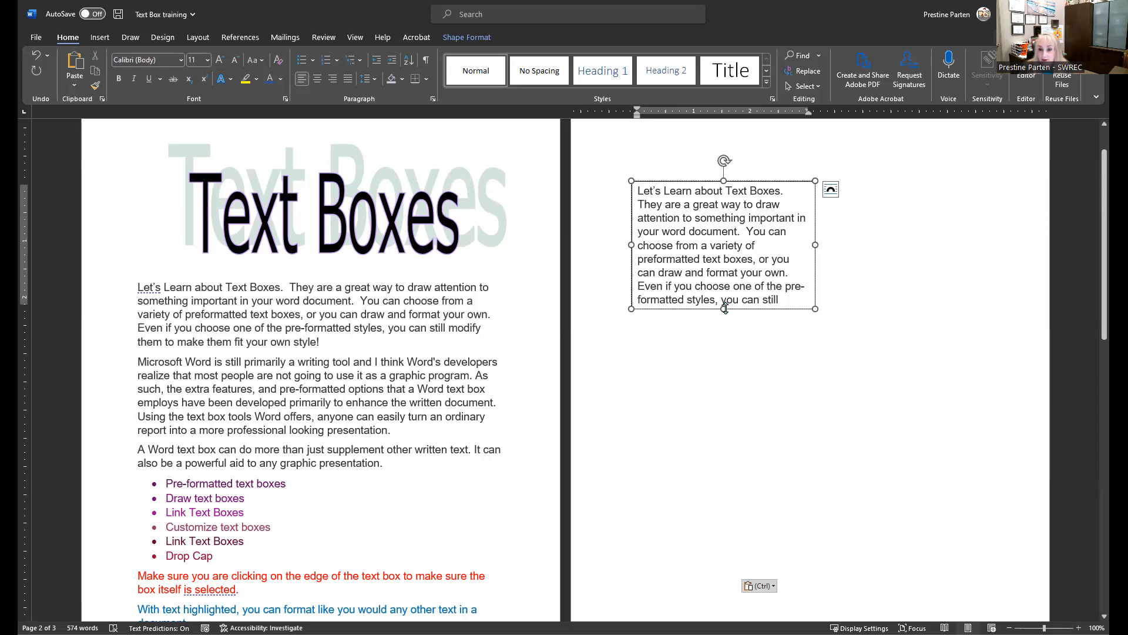
- Try the text box taller and wider, and resize it to a narrow shape just tall enough for the opening paragraph
drag(724, 308, 722, 497)
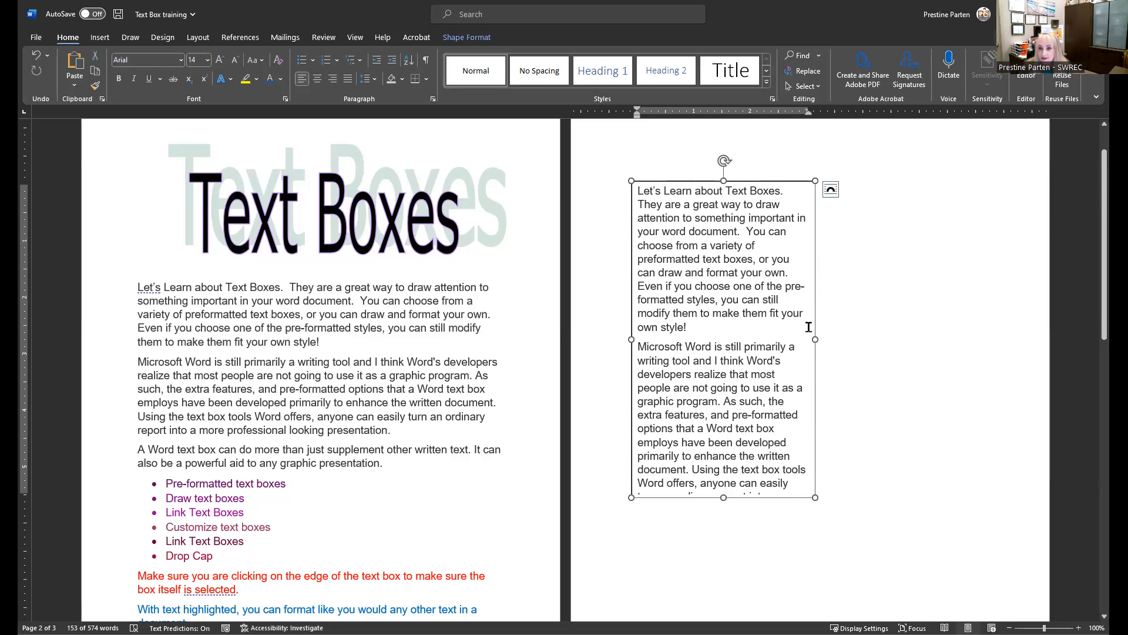
drag(820, 337, 896, 334)
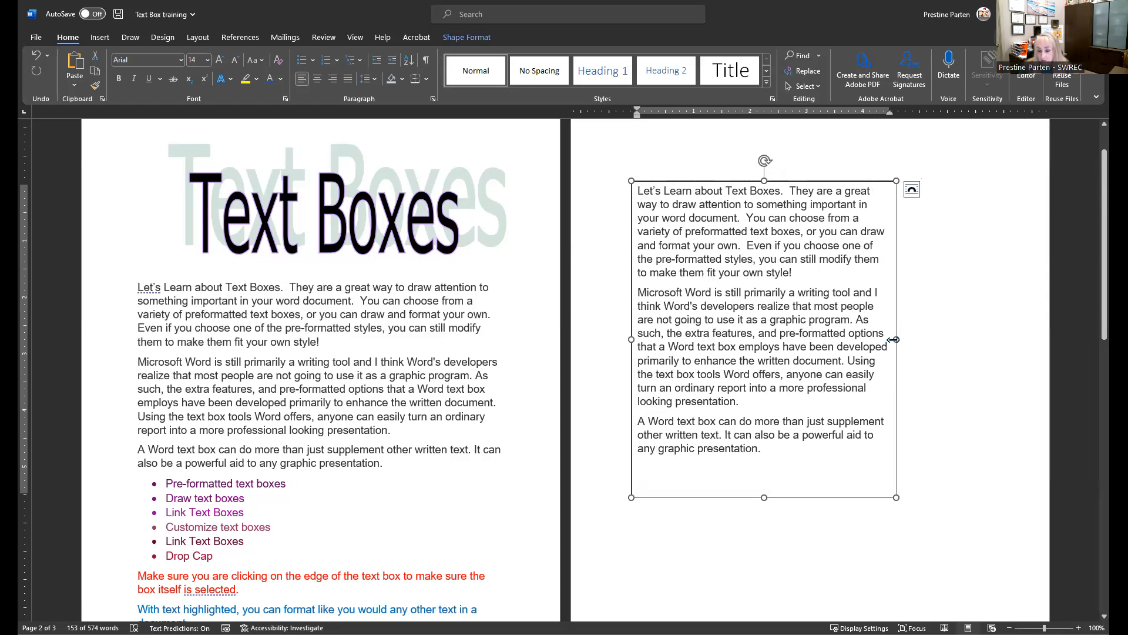
drag(893, 339, 818, 339)
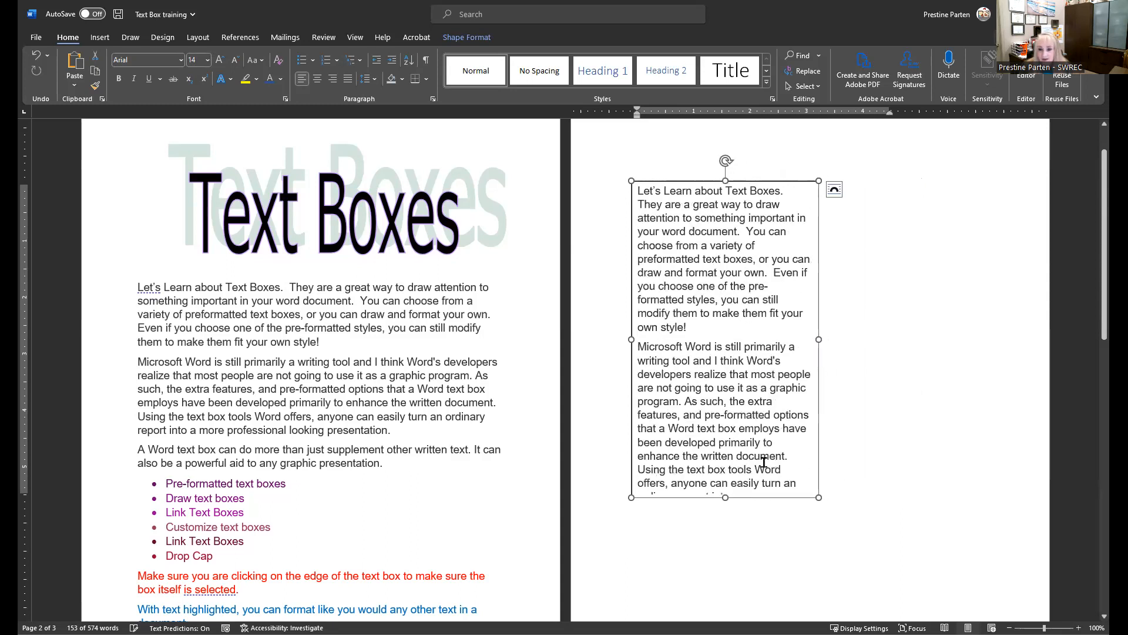
drag(725, 497, 720, 337)
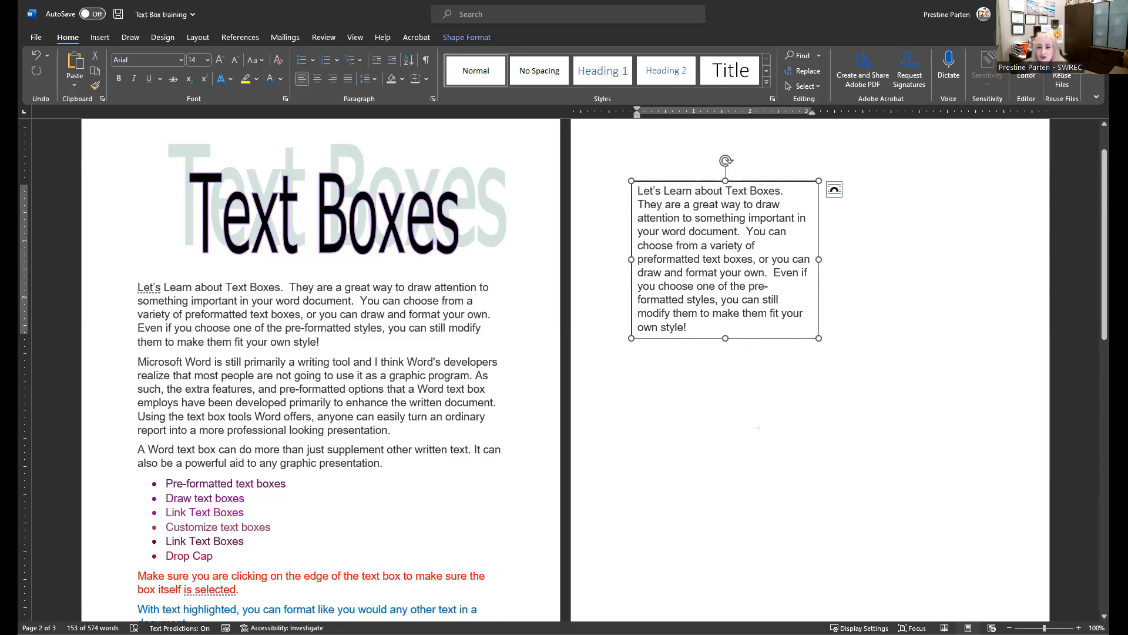
key(Escape)
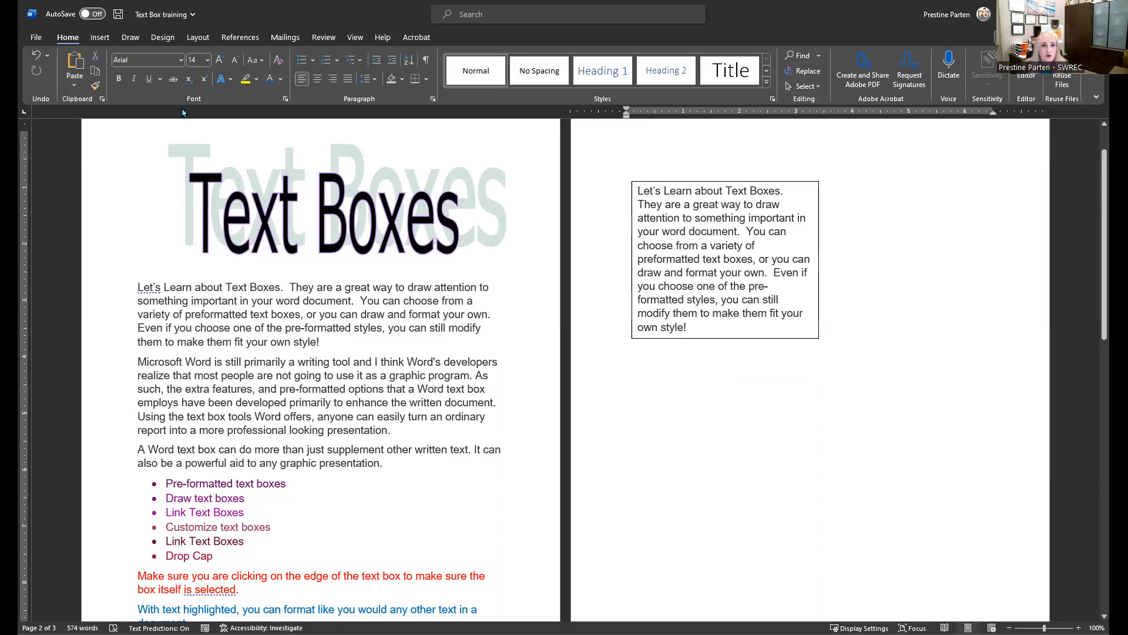
- Draw a second text box about 3.32" wide below and right of the first, and move it up against the first box's corner
click(99, 38)
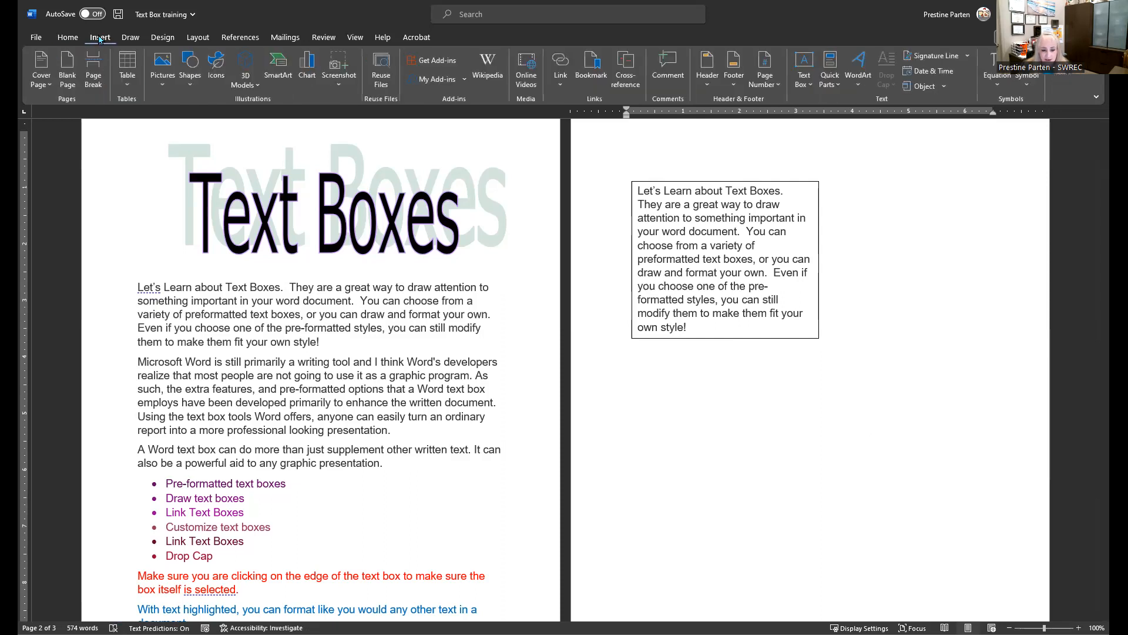
click(804, 69)
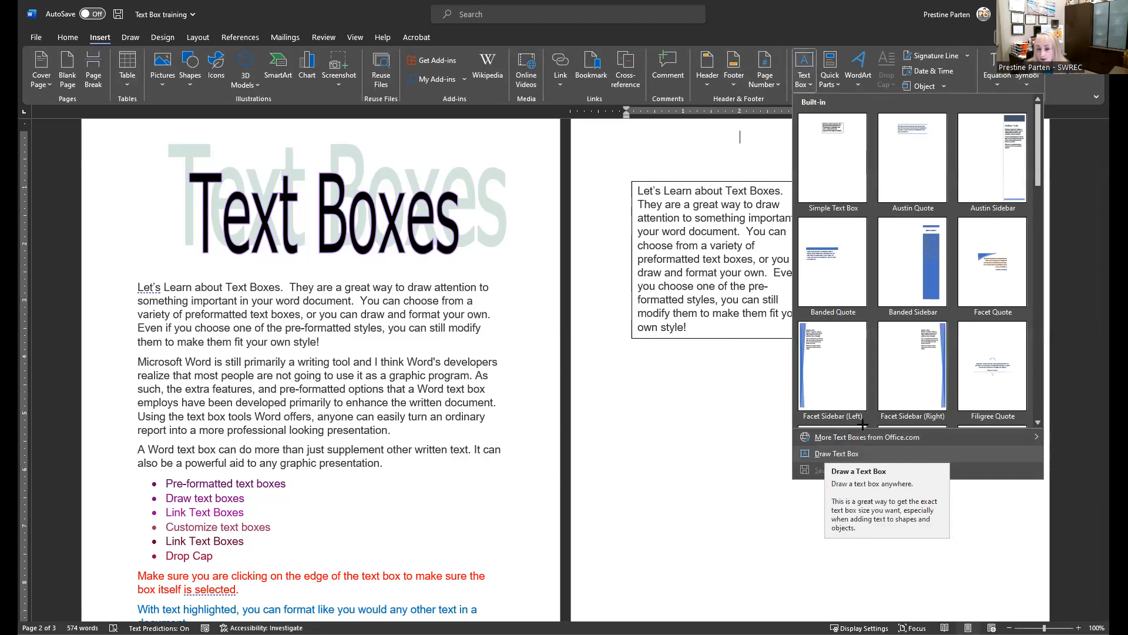
click(825, 454)
drag(859, 370, 997, 501)
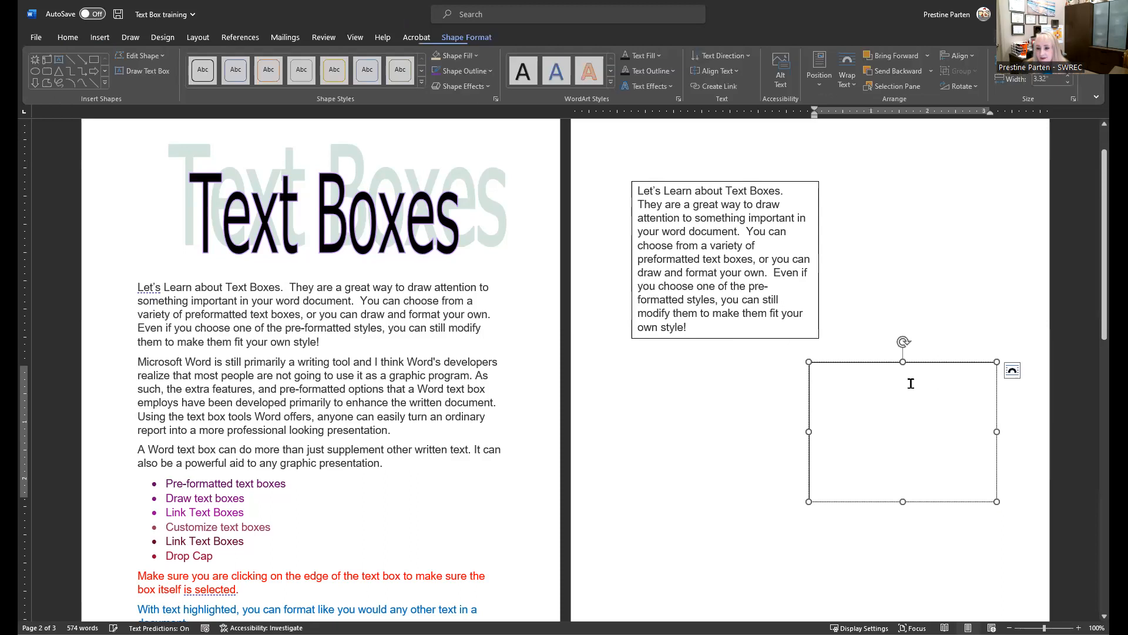
drag(875, 359, 875, 321)
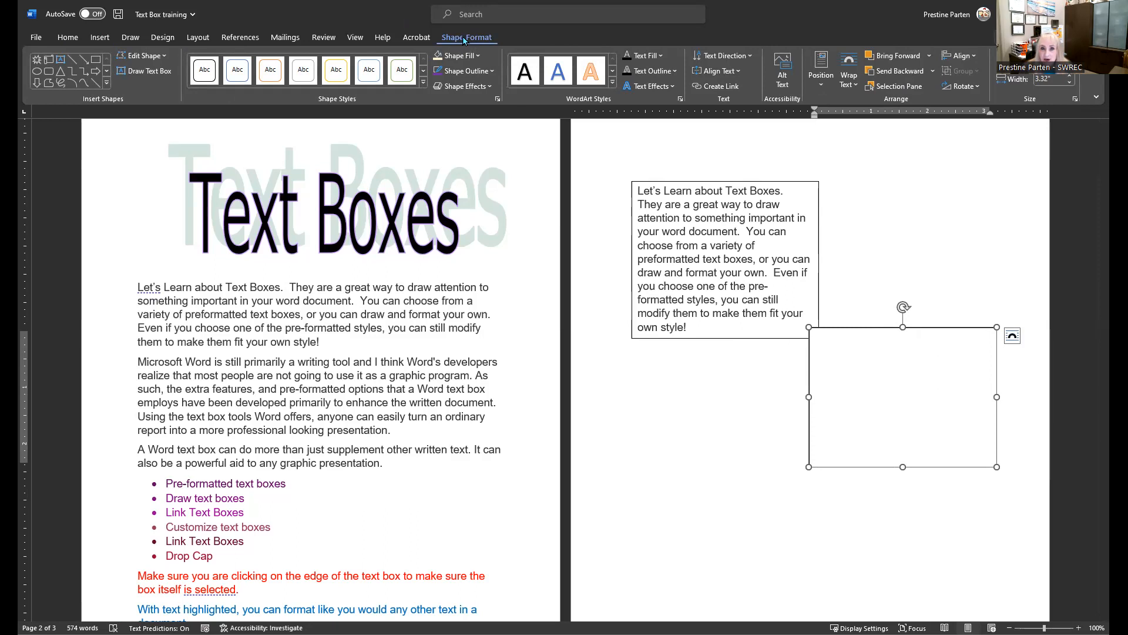
- Try to create a text link starting from the empty second text box, targeting itself and the filled first box
click(711, 89)
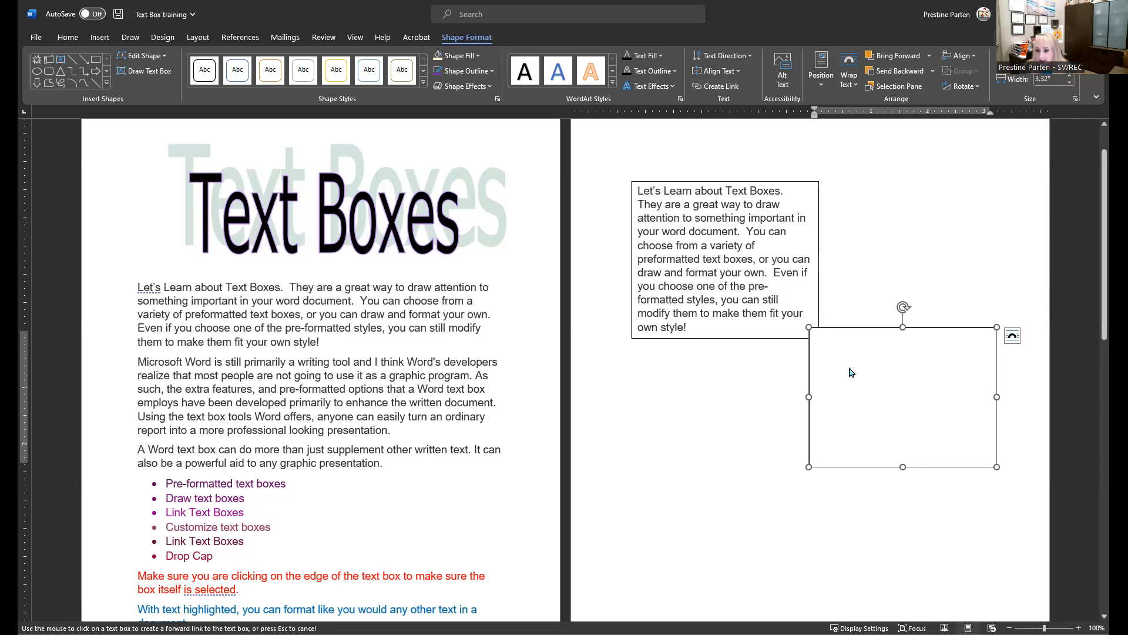
click(810, 376)
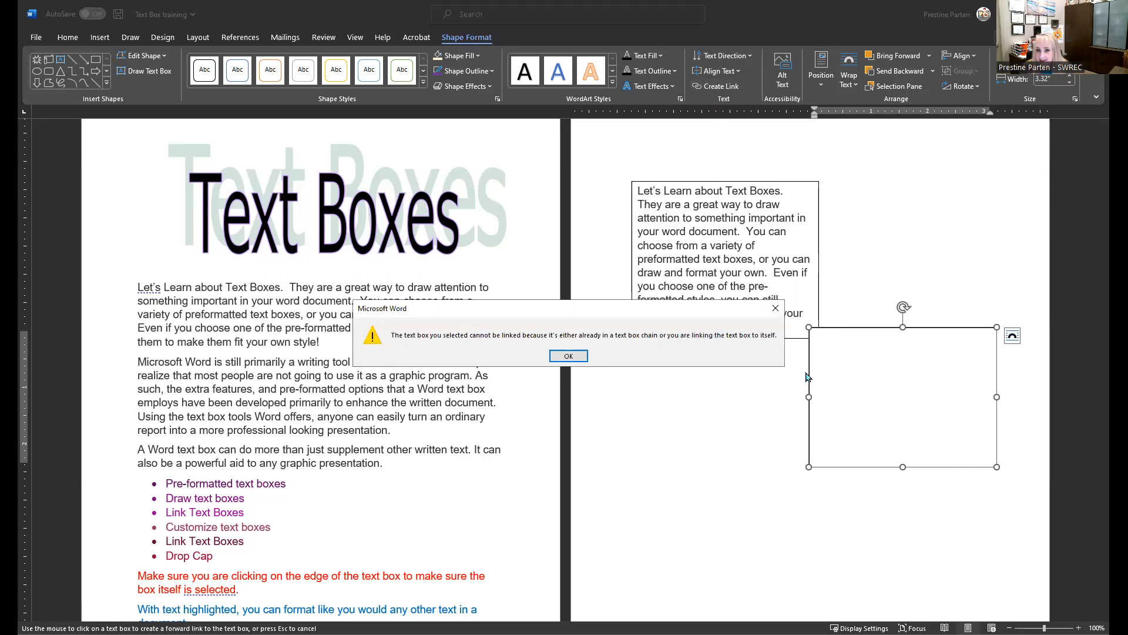
click(568, 357)
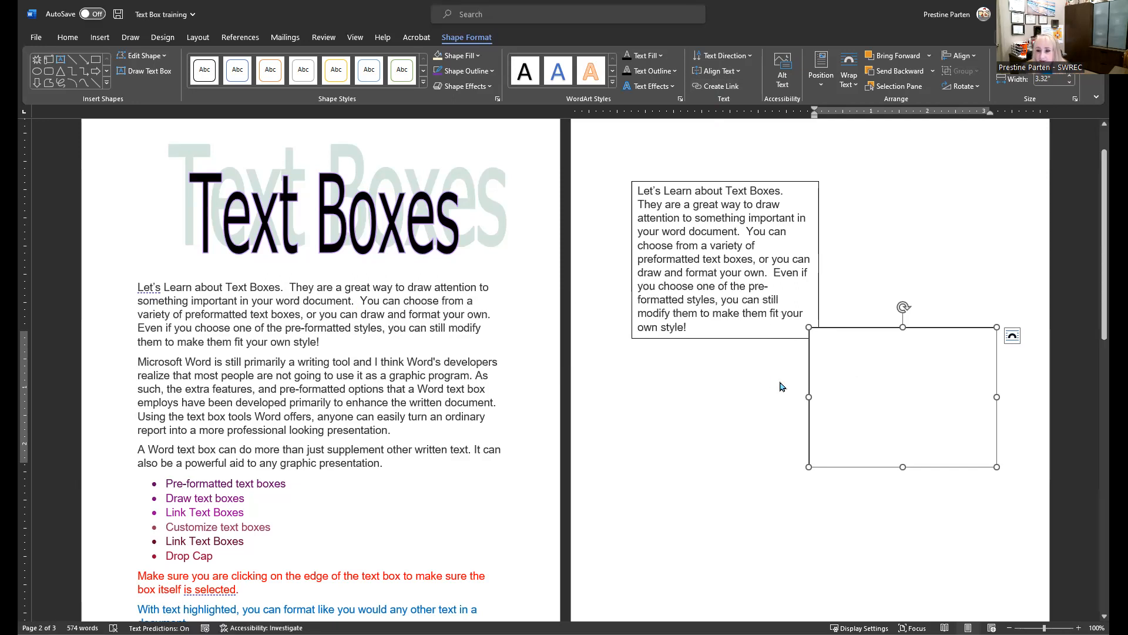
click(715, 87)
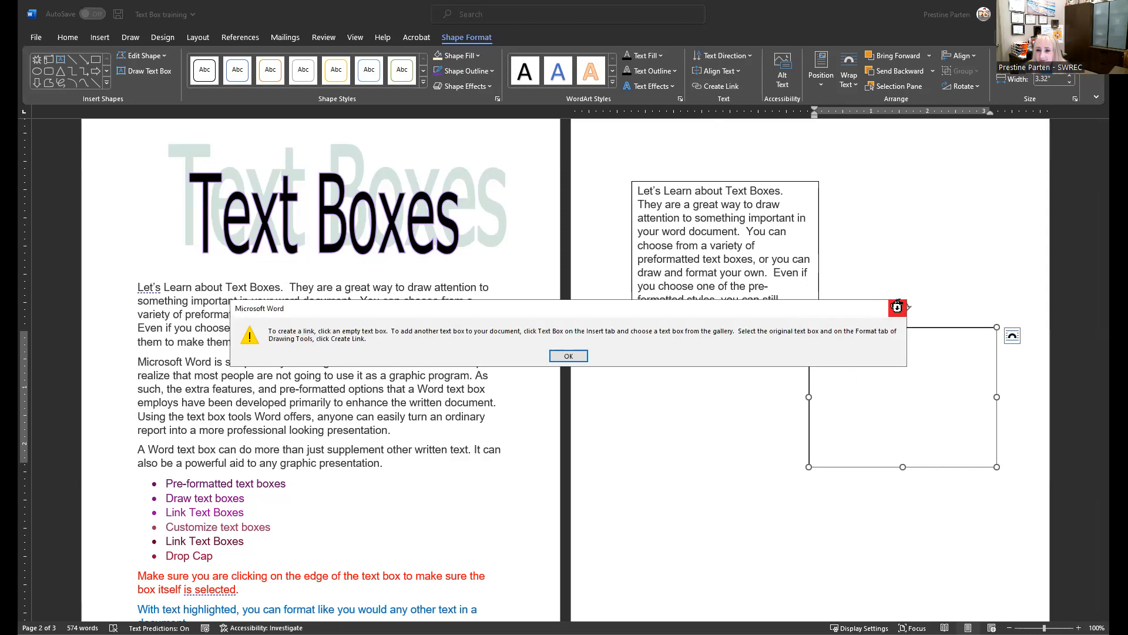
click(896, 308)
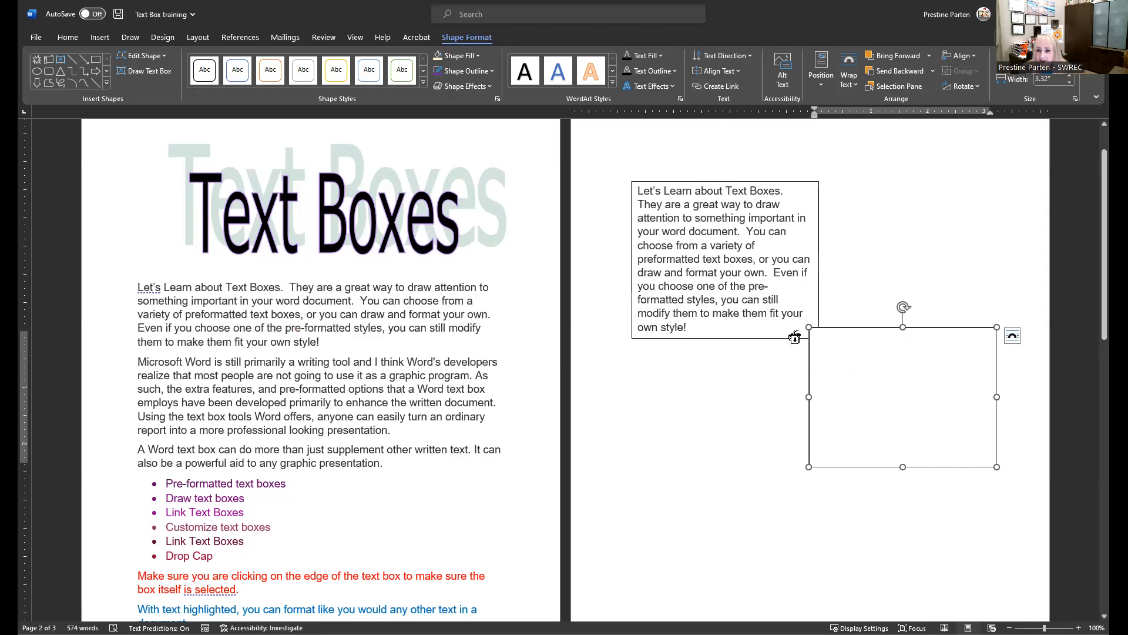
- Create a text link from the filled first text box to the empty second text box
click(811, 515)
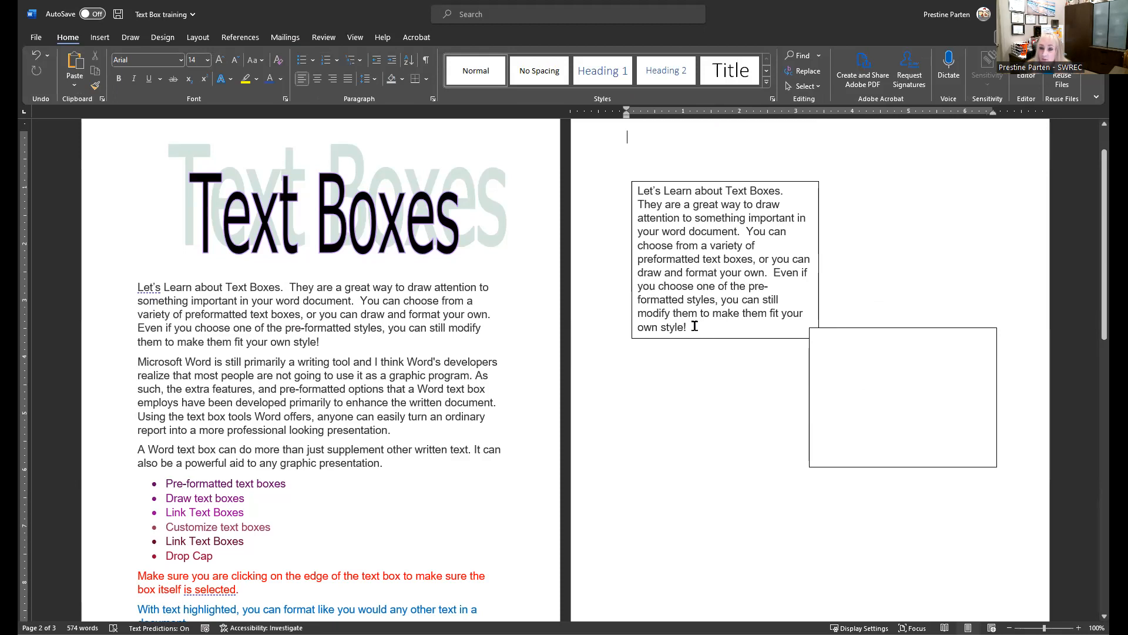
click(704, 308)
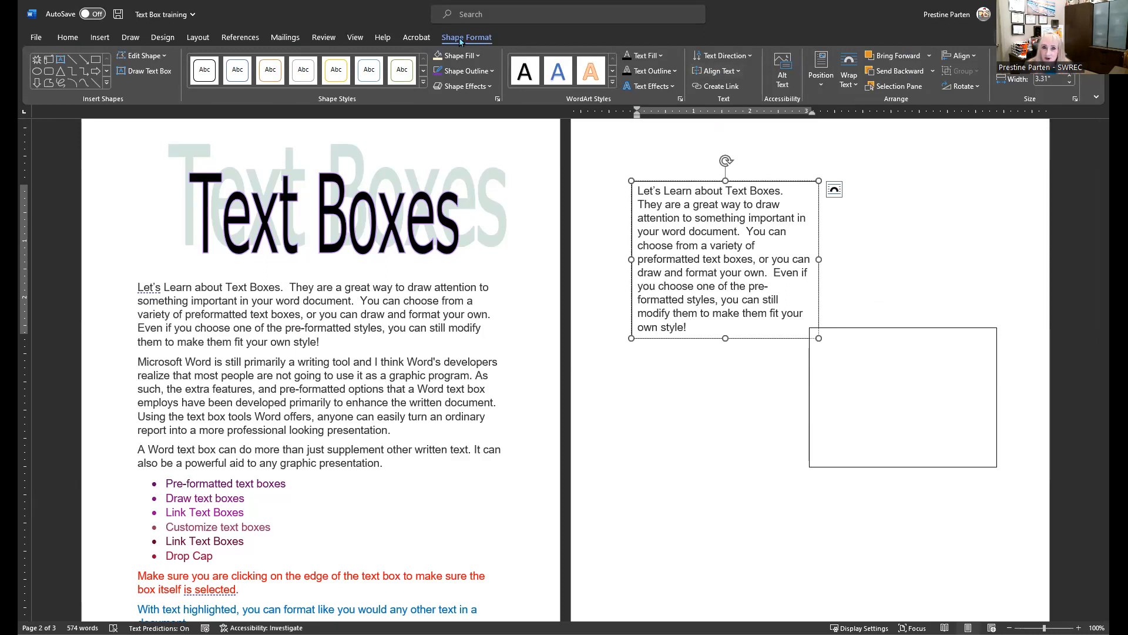
click(710, 88)
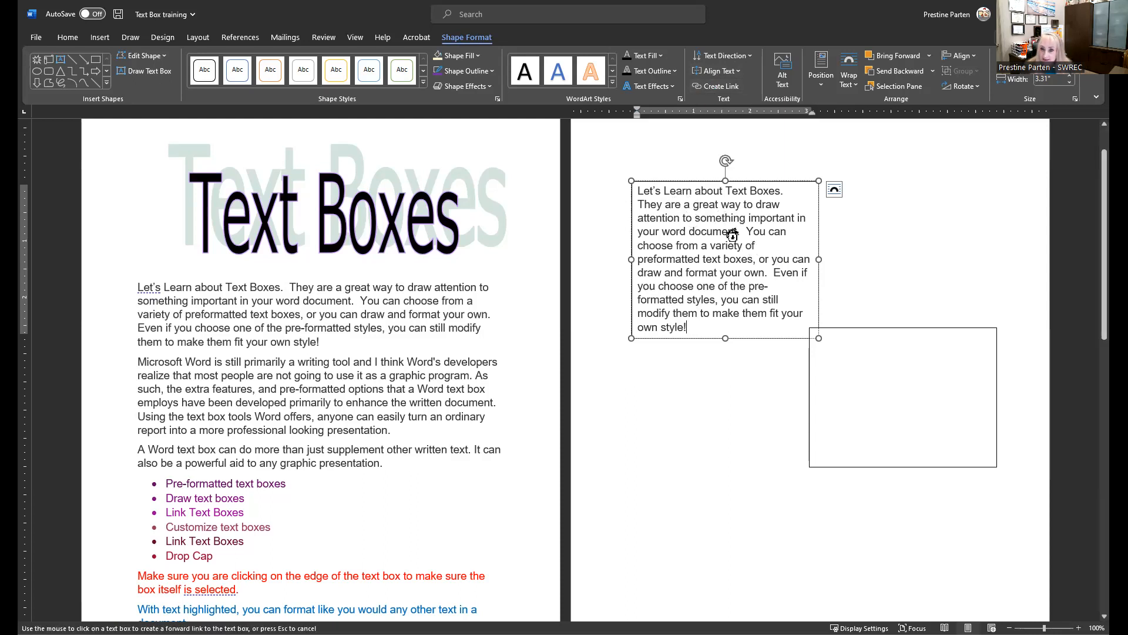
click(881, 372)
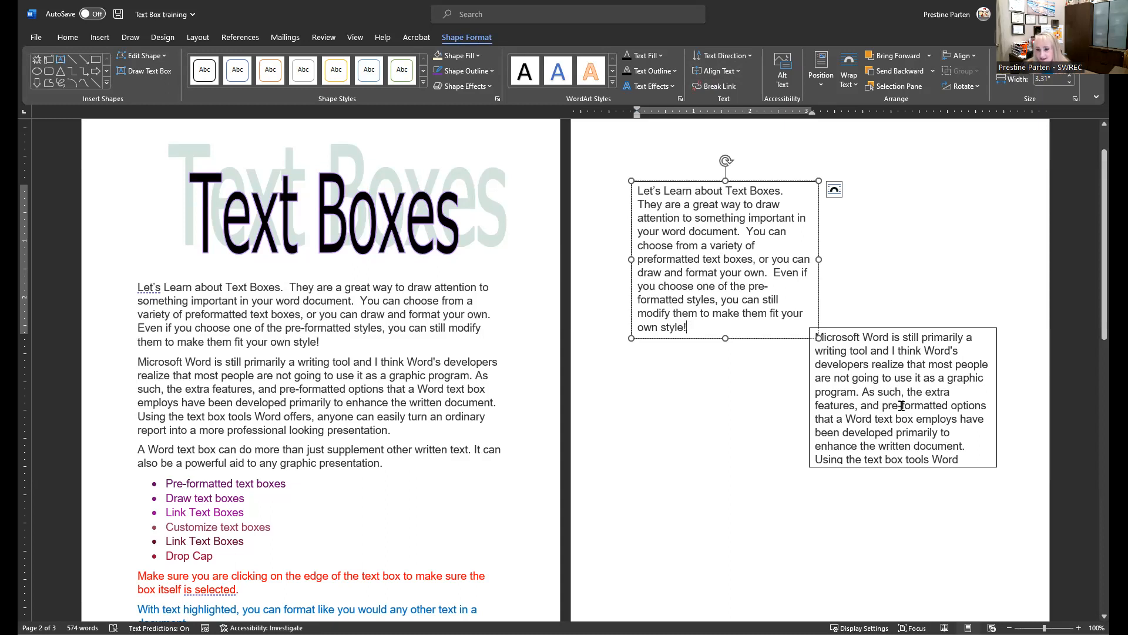
- Enlarge the second text box to about 3.64" wide and taller, and extend the first text box slightly downward
click(890, 469)
drag(994, 465, 1013, 514)
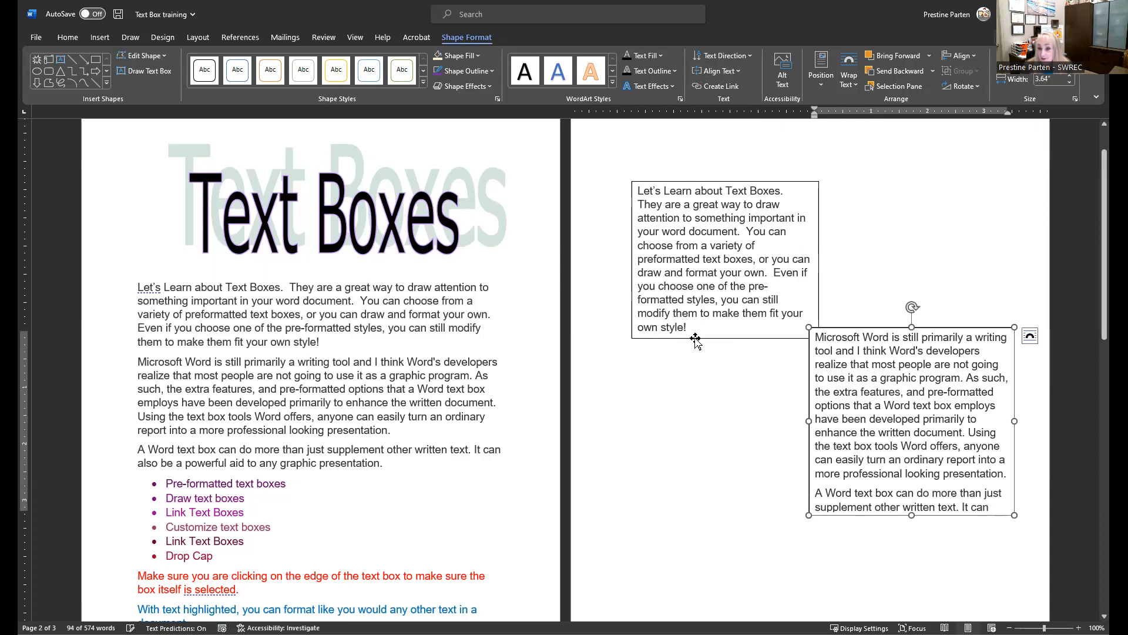
click(734, 338)
drag(725, 339, 725, 359)
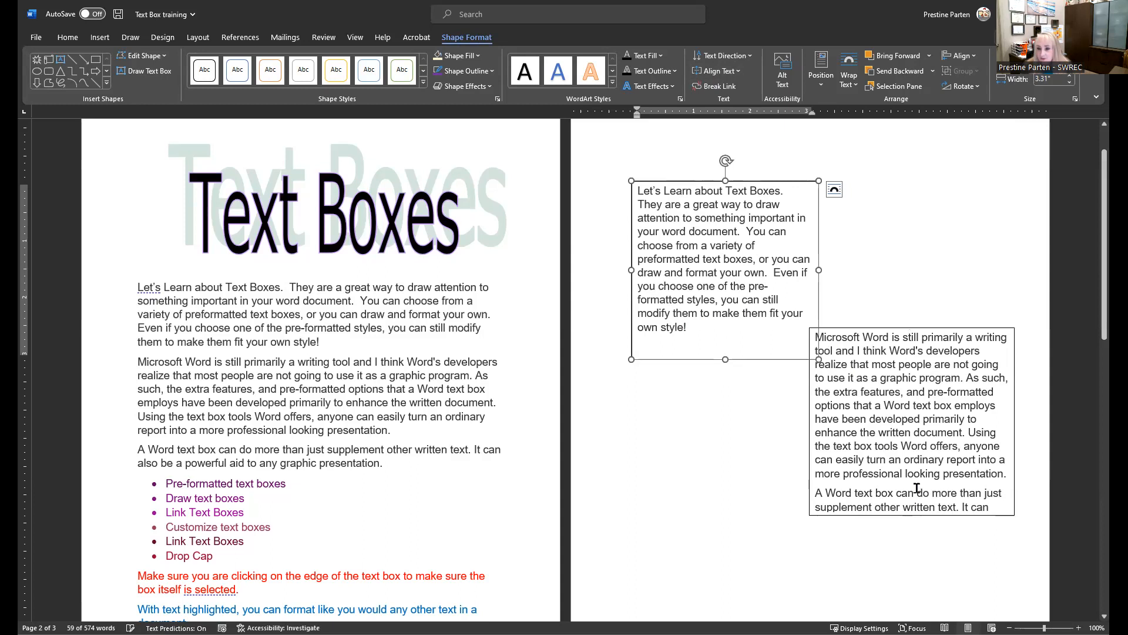
- Draw a third text box about 2.64" wide in the empty area below the first box
click(740, 136)
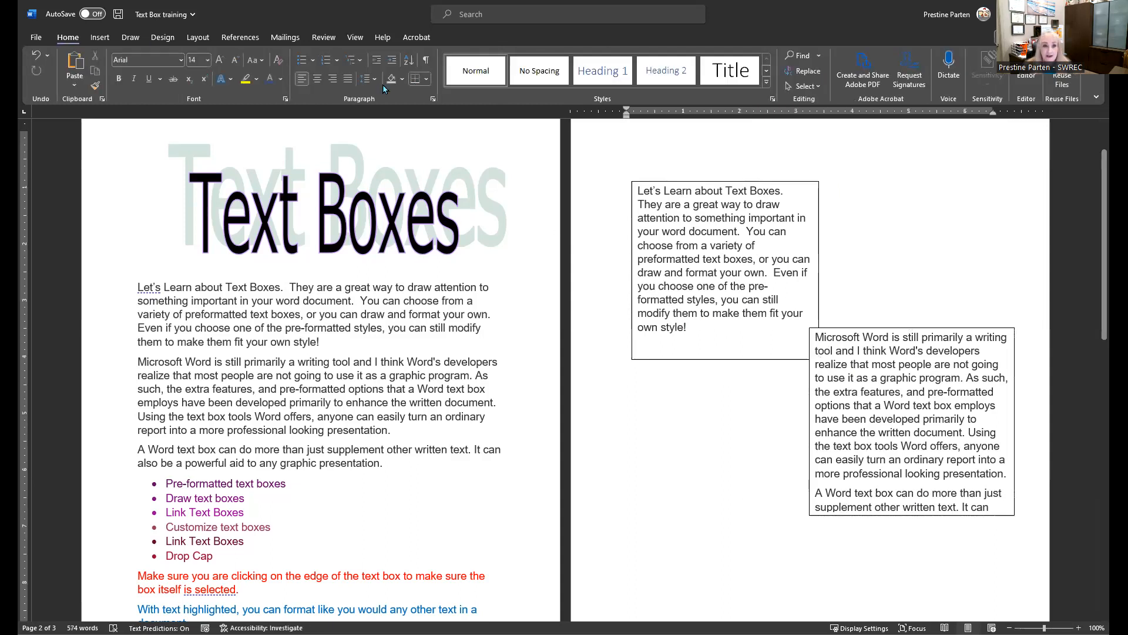
click(99, 37)
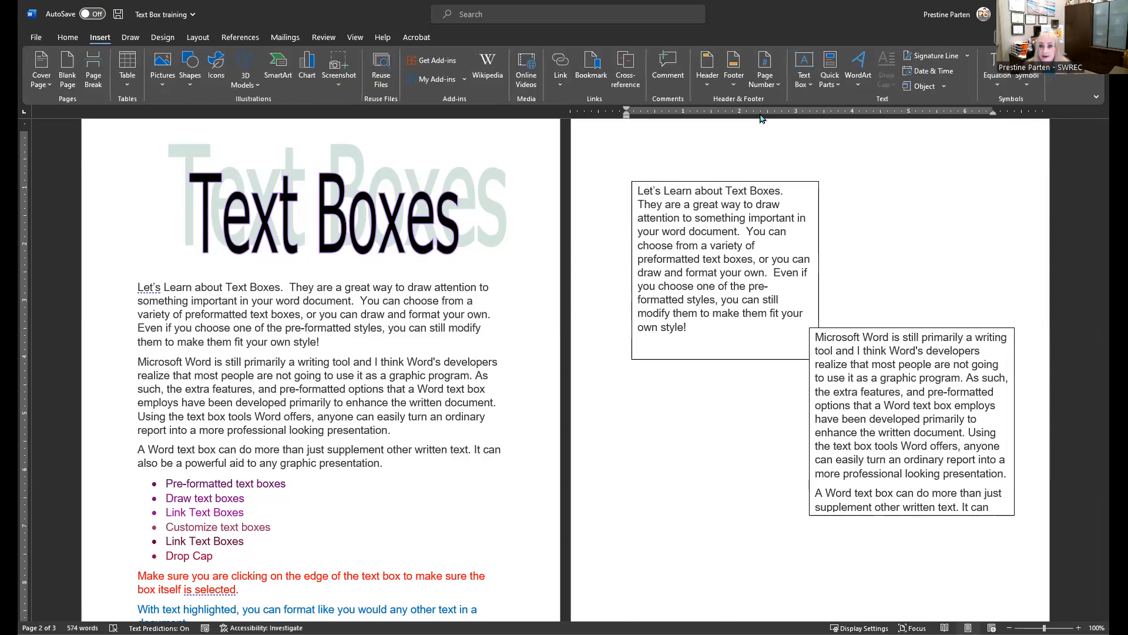
click(804, 71)
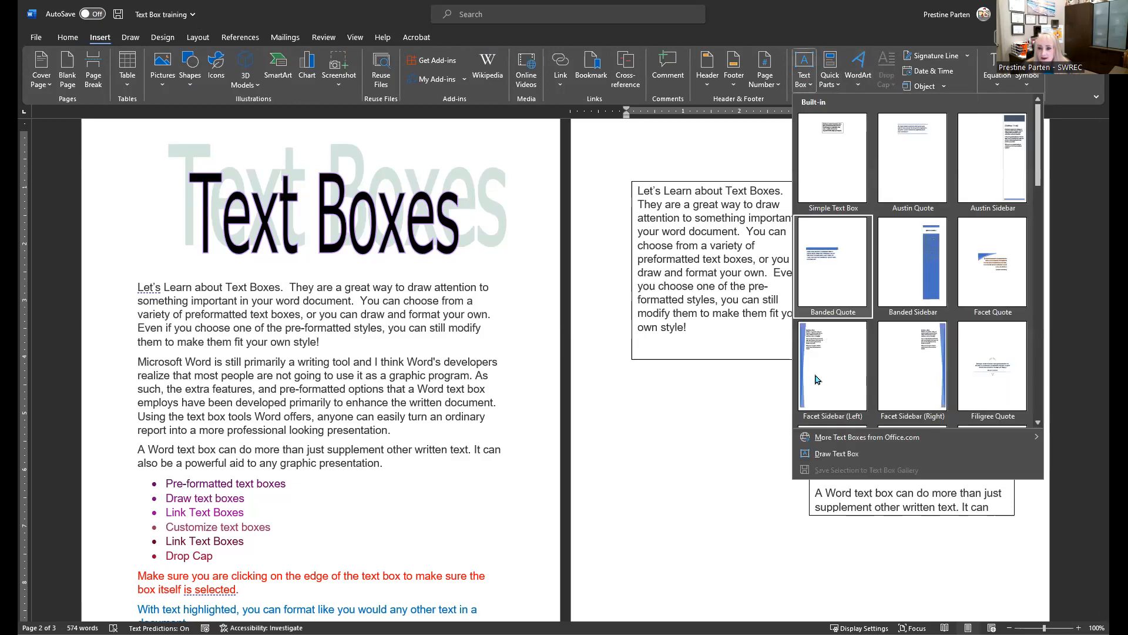
click(829, 454)
drag(666, 499, 813, 600)
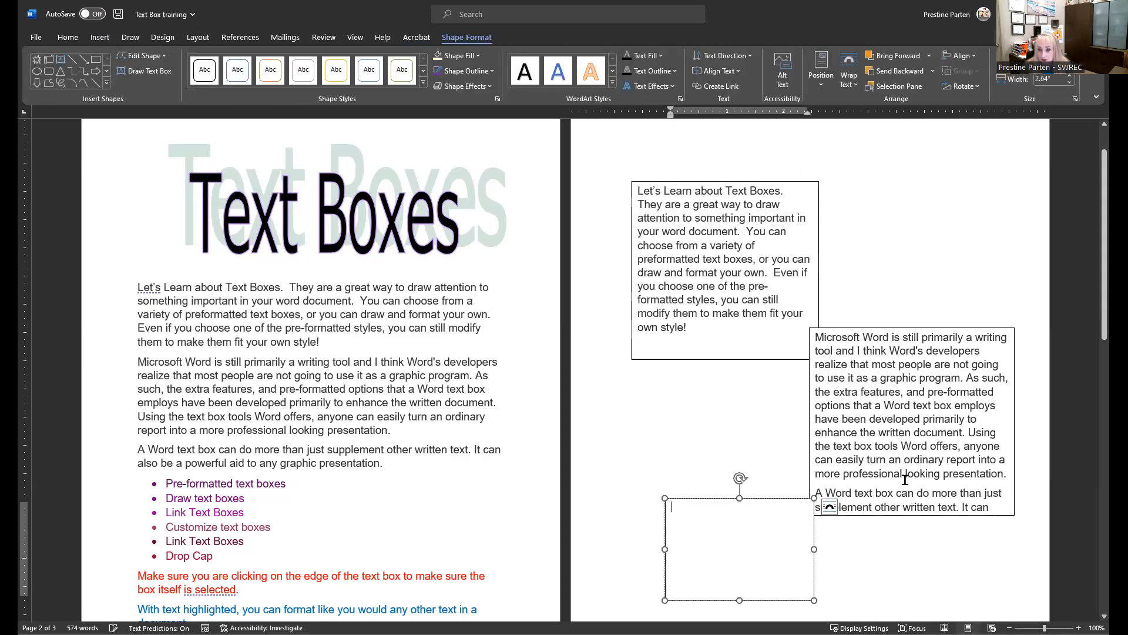
- Link the second text box to the third, and move the third box against the second box's lower-right corner
click(895, 458)
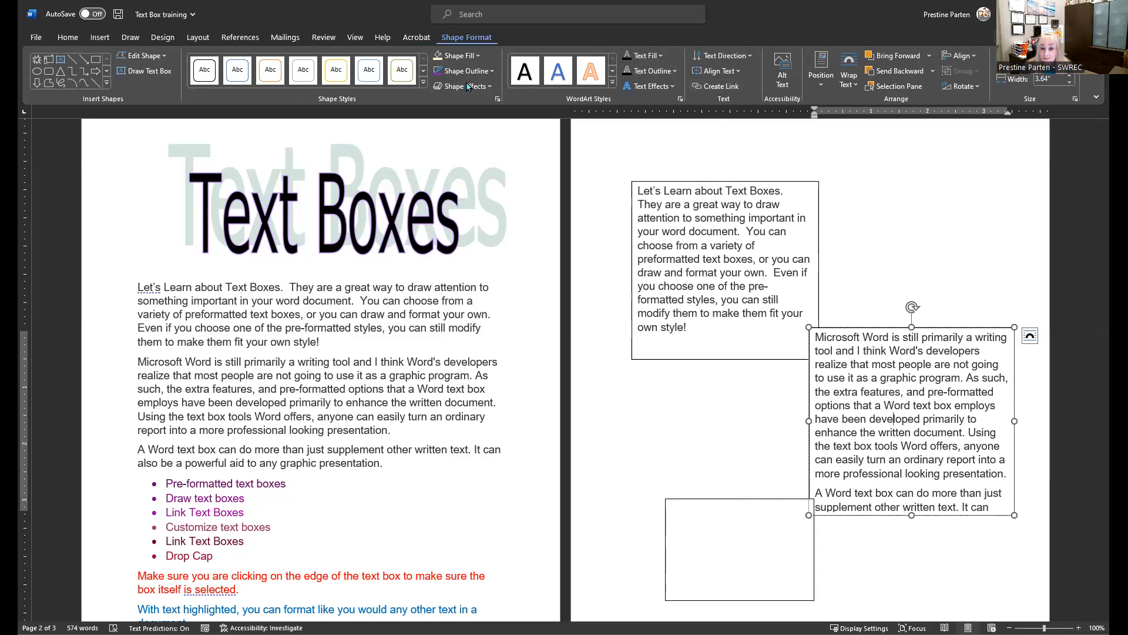
click(717, 86)
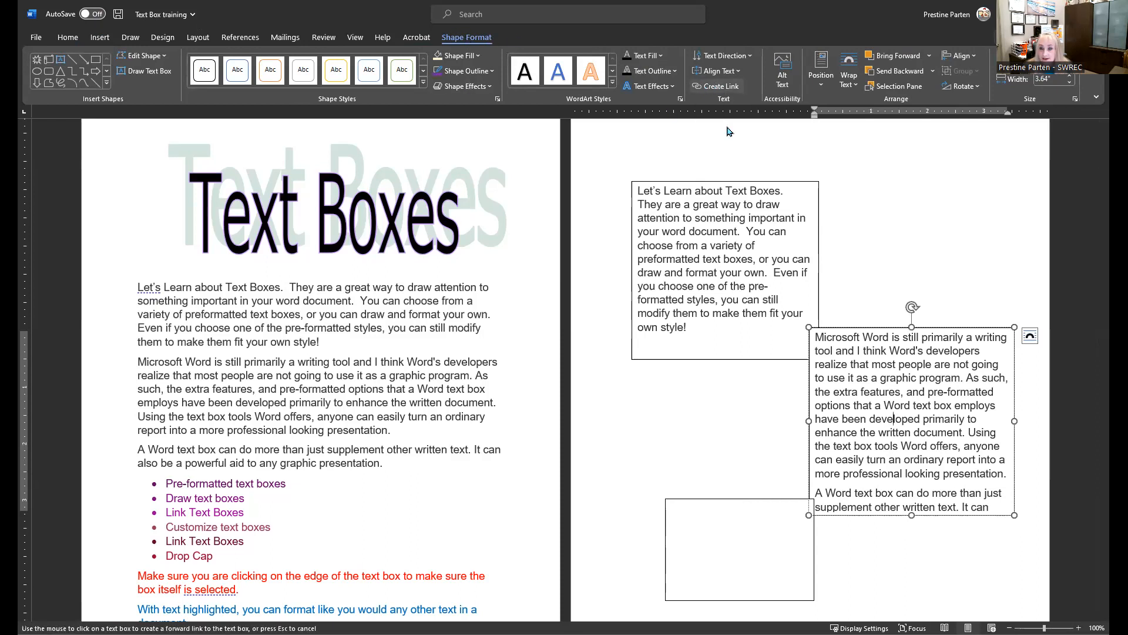
click(716, 531)
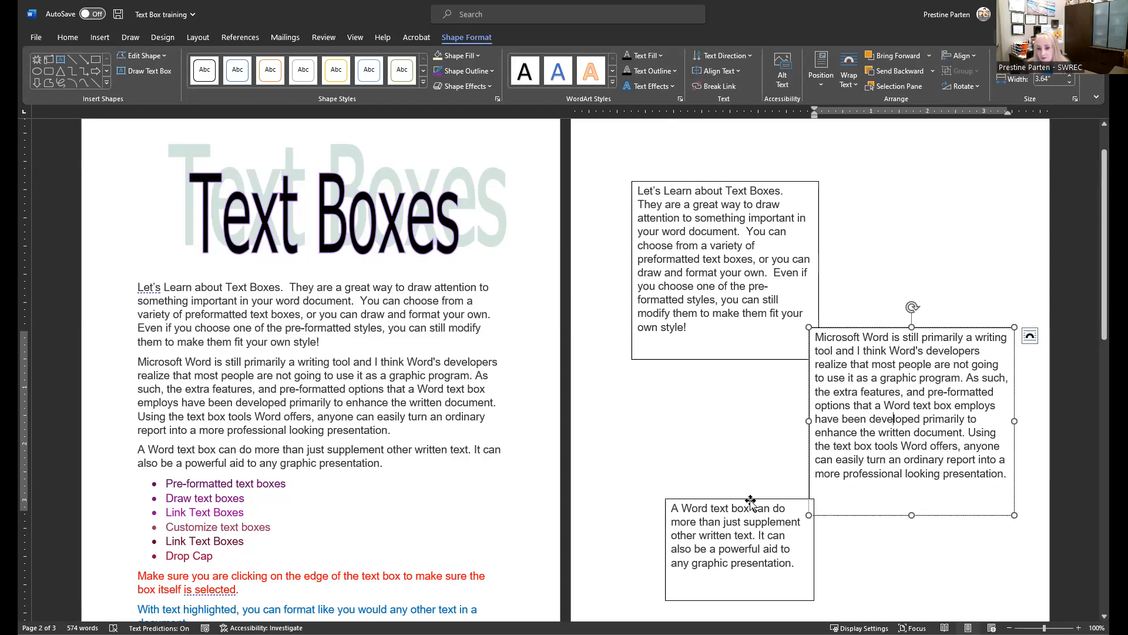
drag(751, 499, 981, 499)
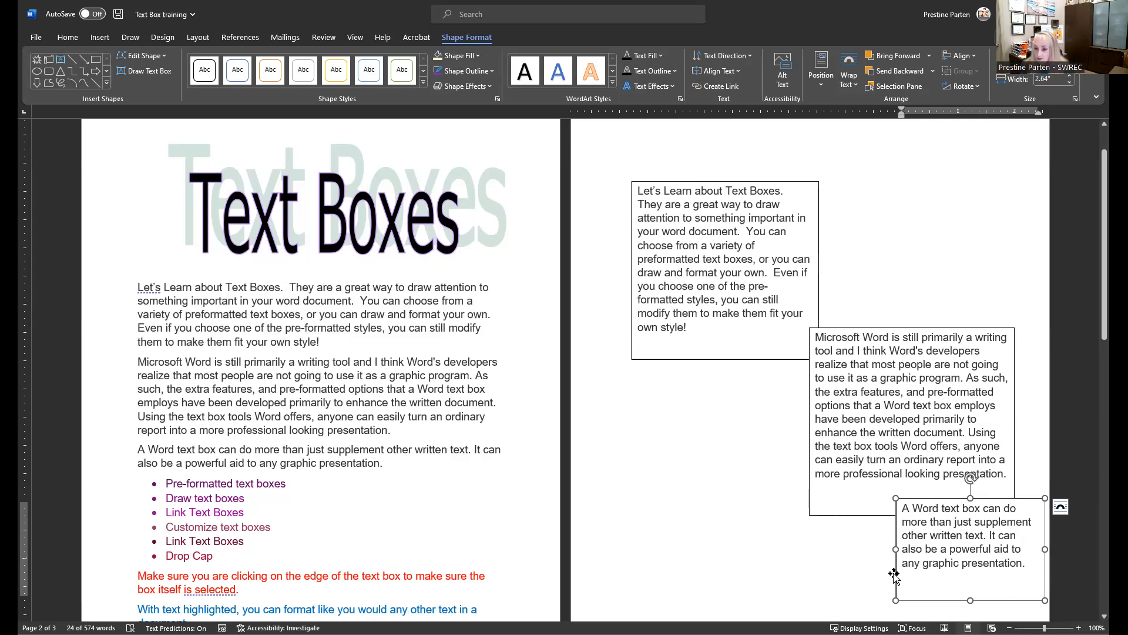
- Delete the third and second linked text boxes
key(Delete)
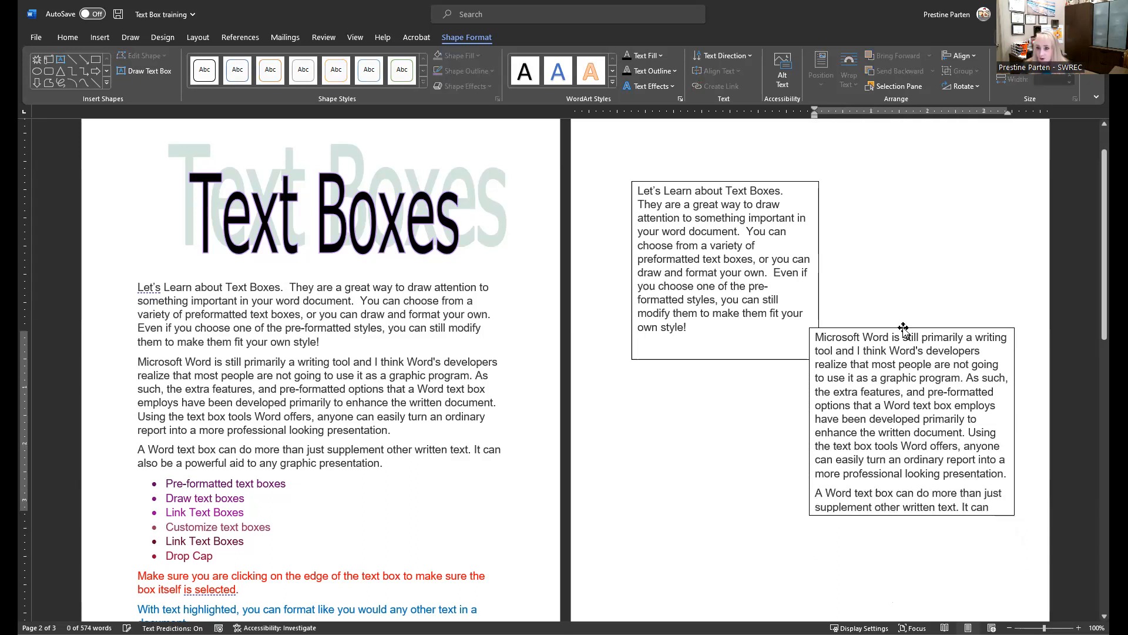
key(Delete)
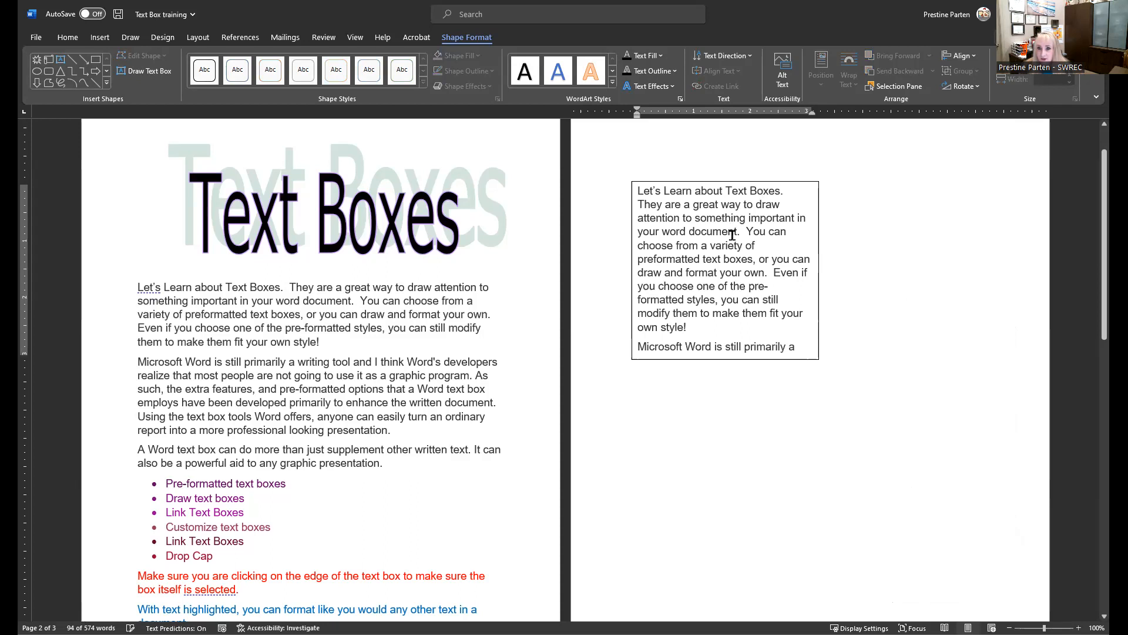
- Select the remaining text box by its edge, and look through its shortcut commands and layout options
click(705, 270)
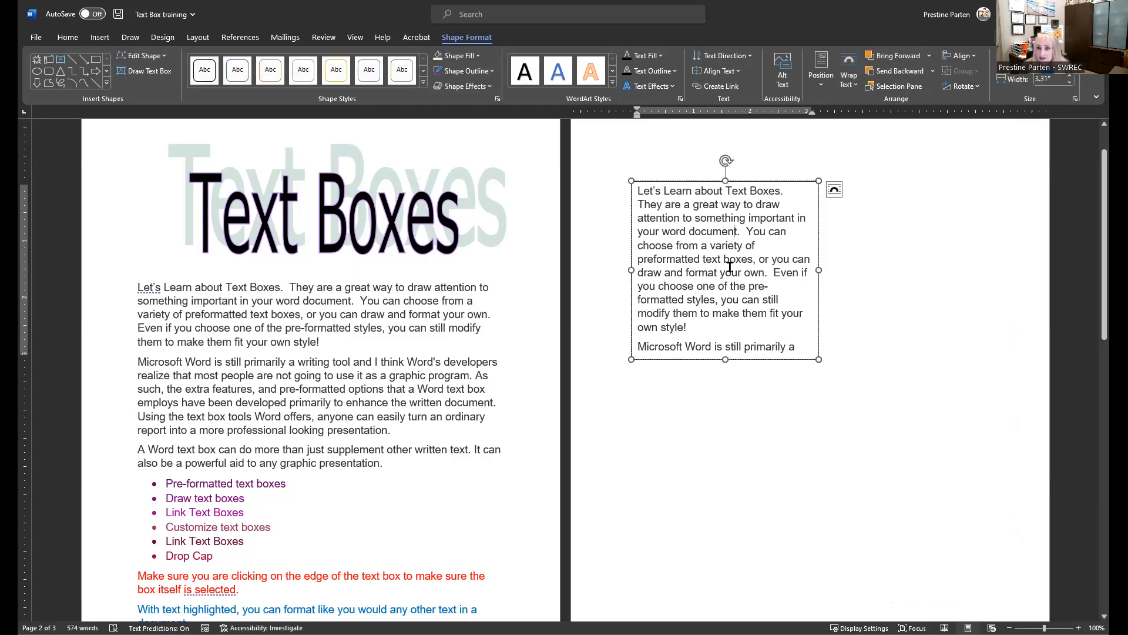
click(761, 180)
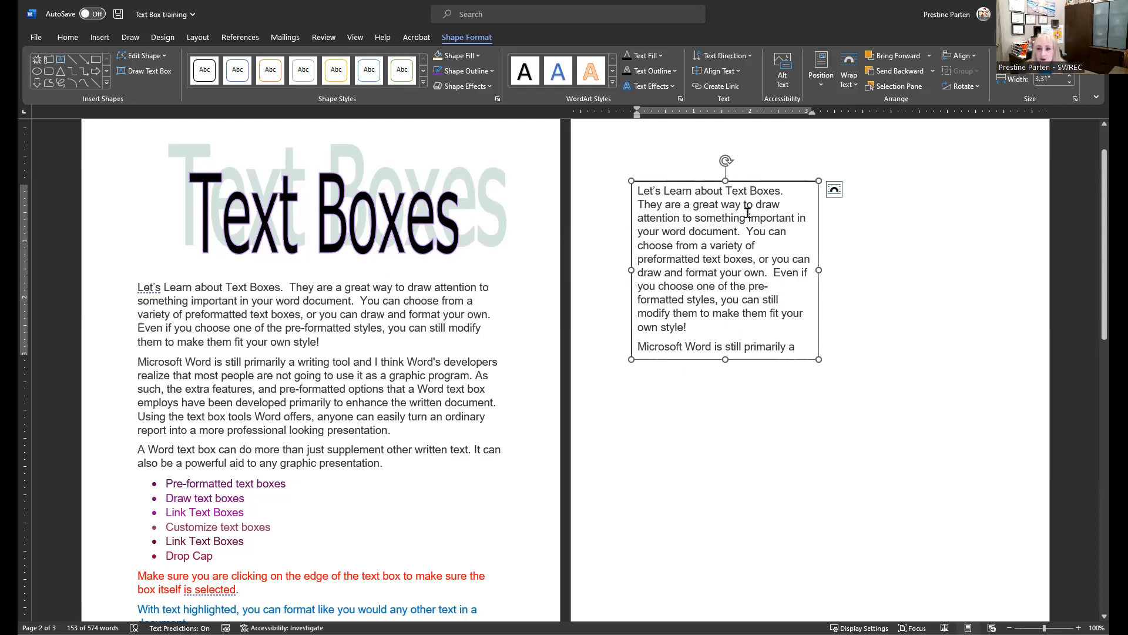
right_click(753, 180)
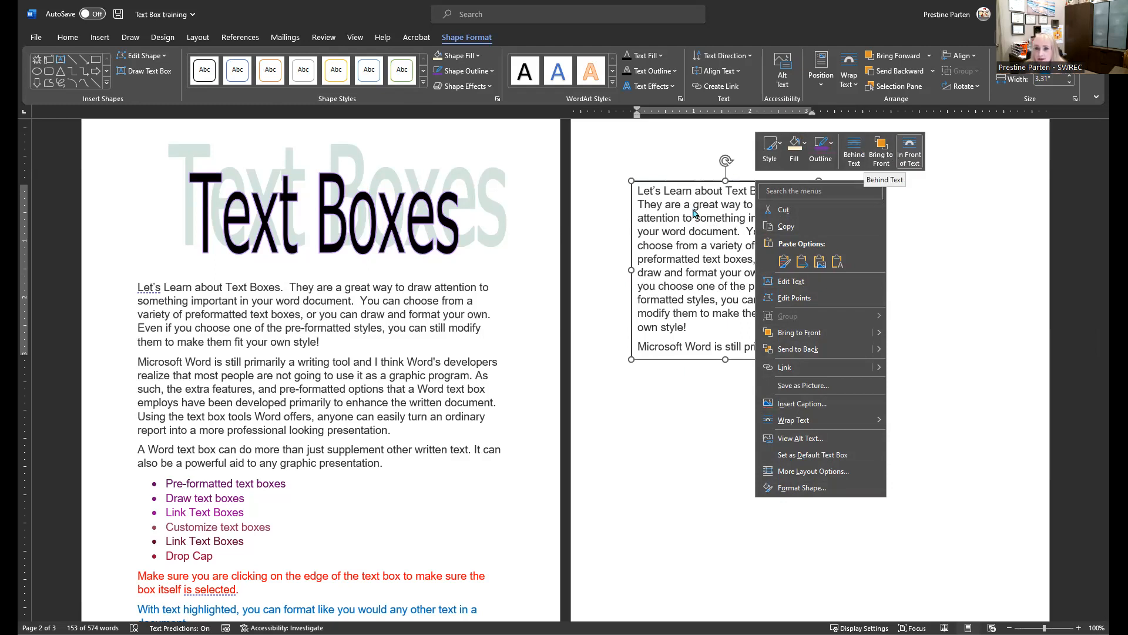
click(698, 182)
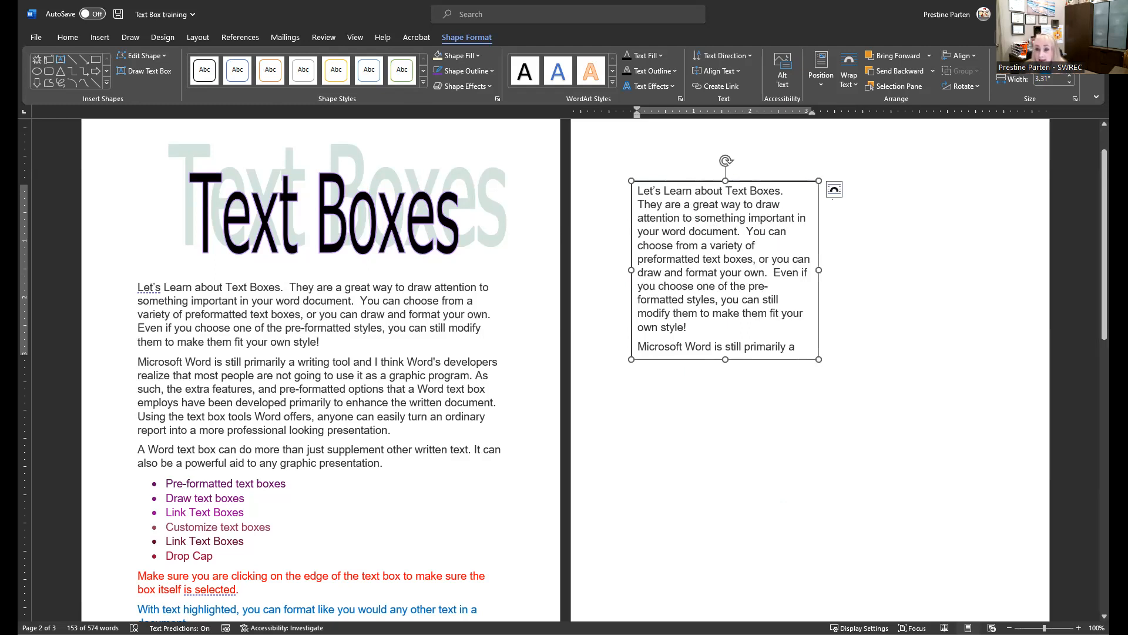
click(835, 192)
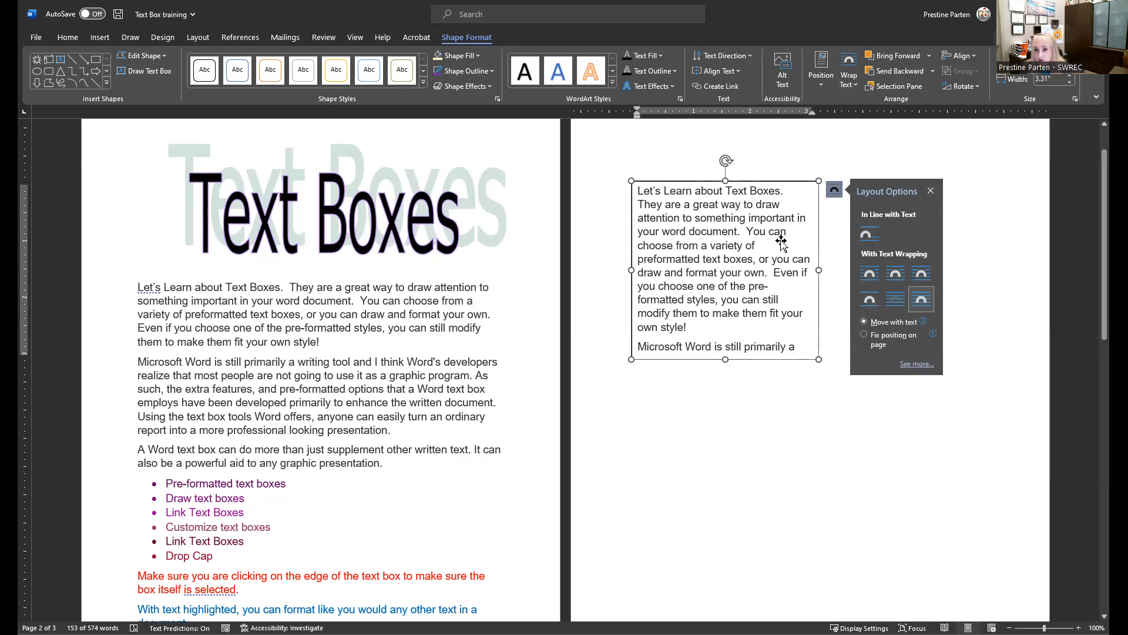
- Move the text box over the first page's body text and try Through, Square and In Line with Text wrapping
drag(777, 180, 341, 320)
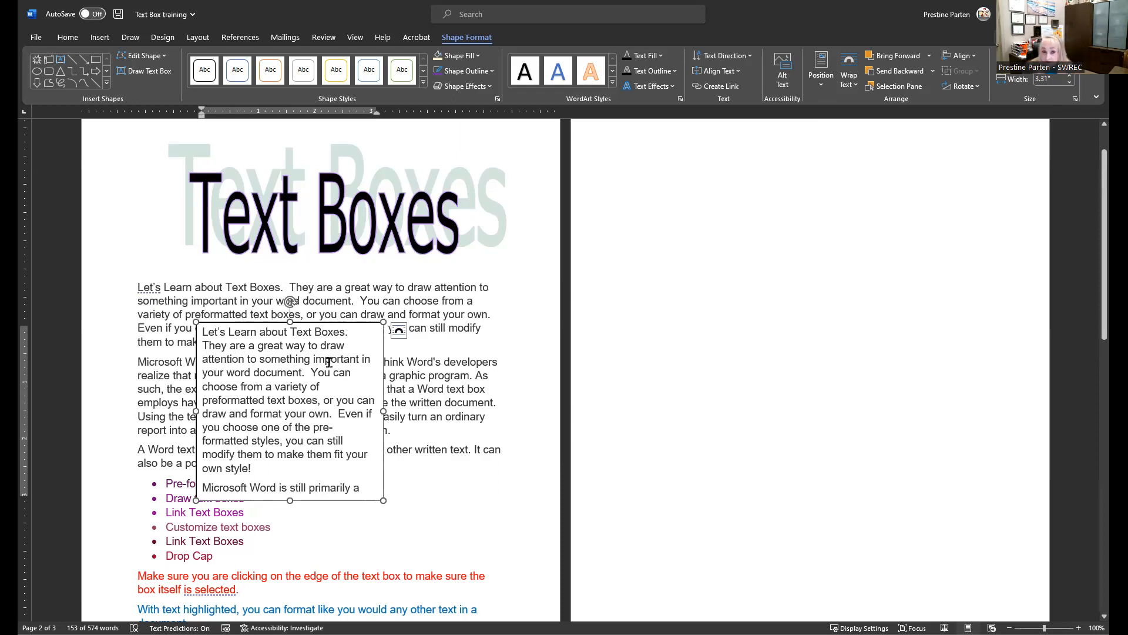
right_click(344, 323)
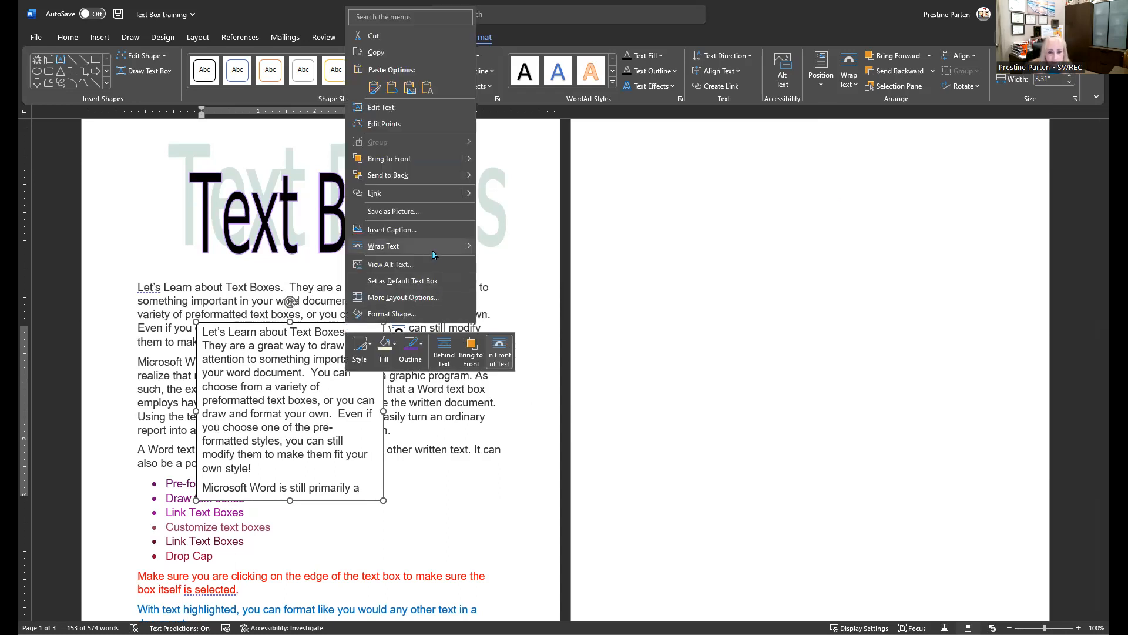
click(500, 360)
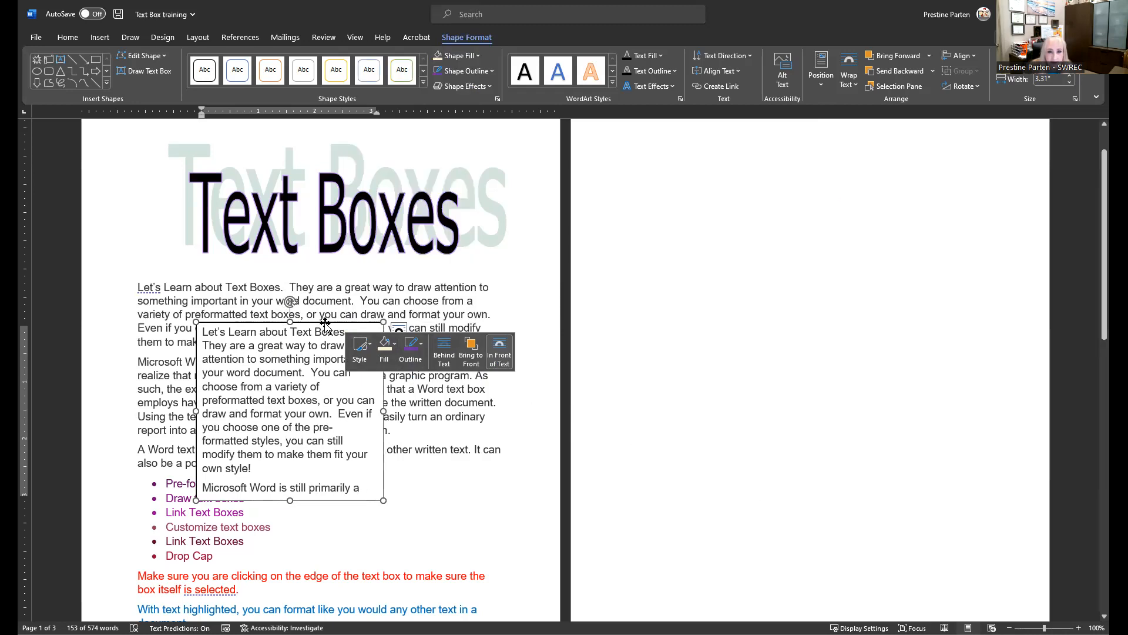
click(398, 332)
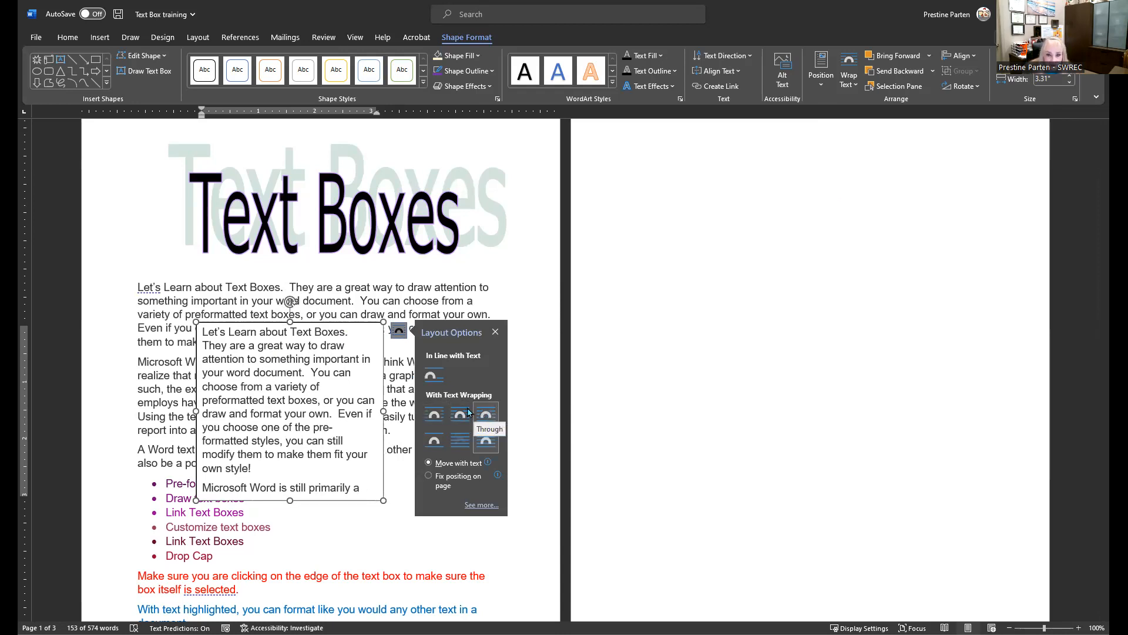
click(485, 412)
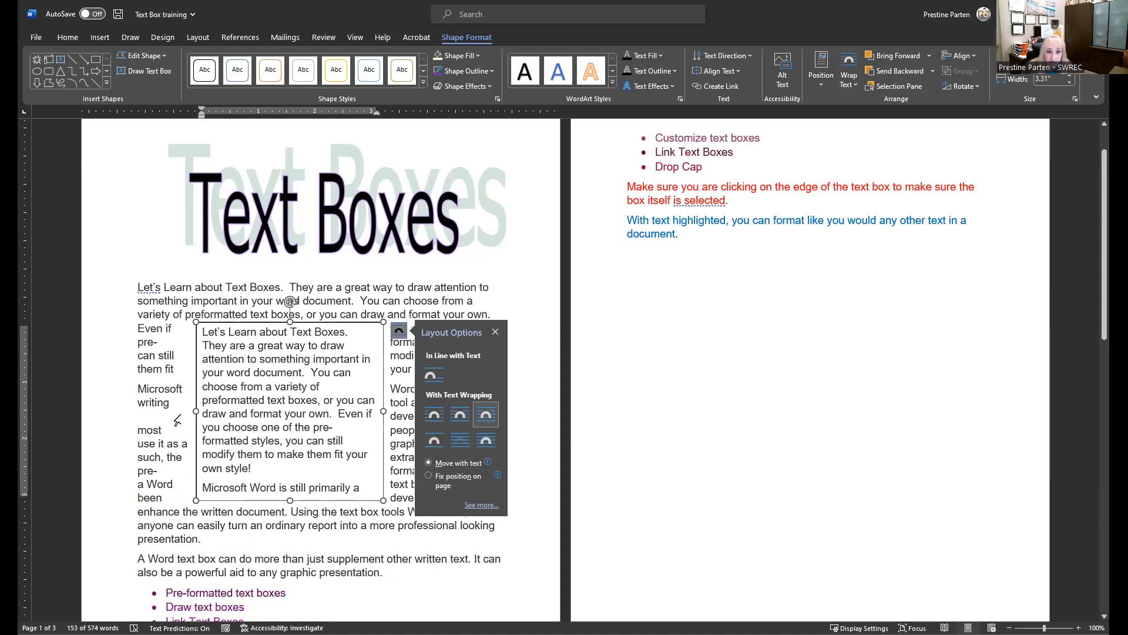
click(434, 416)
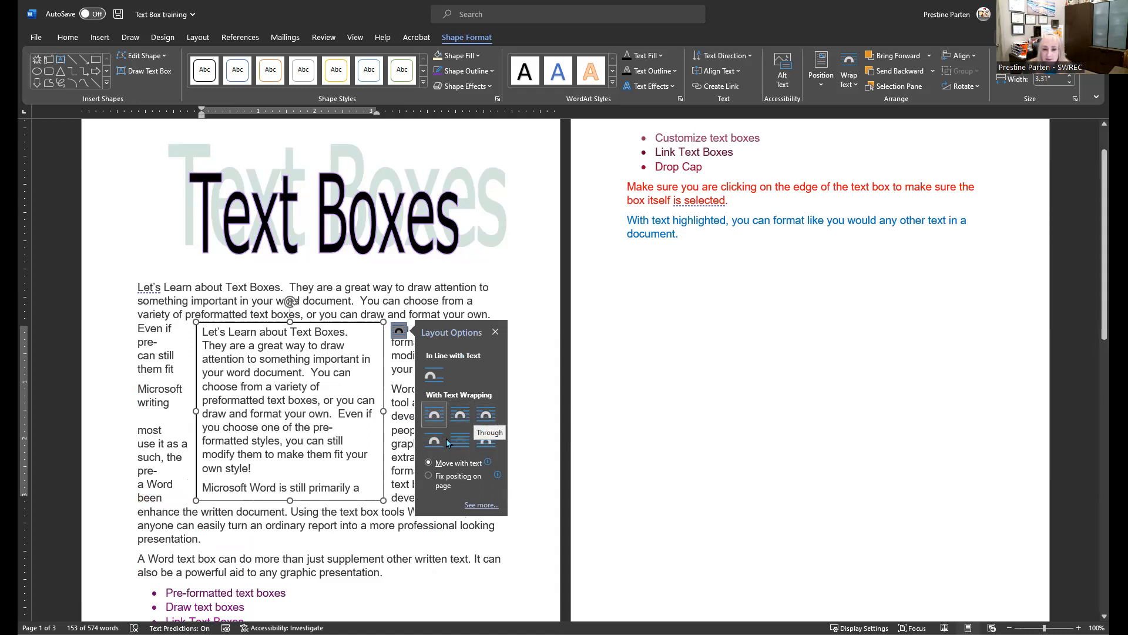
click(434, 376)
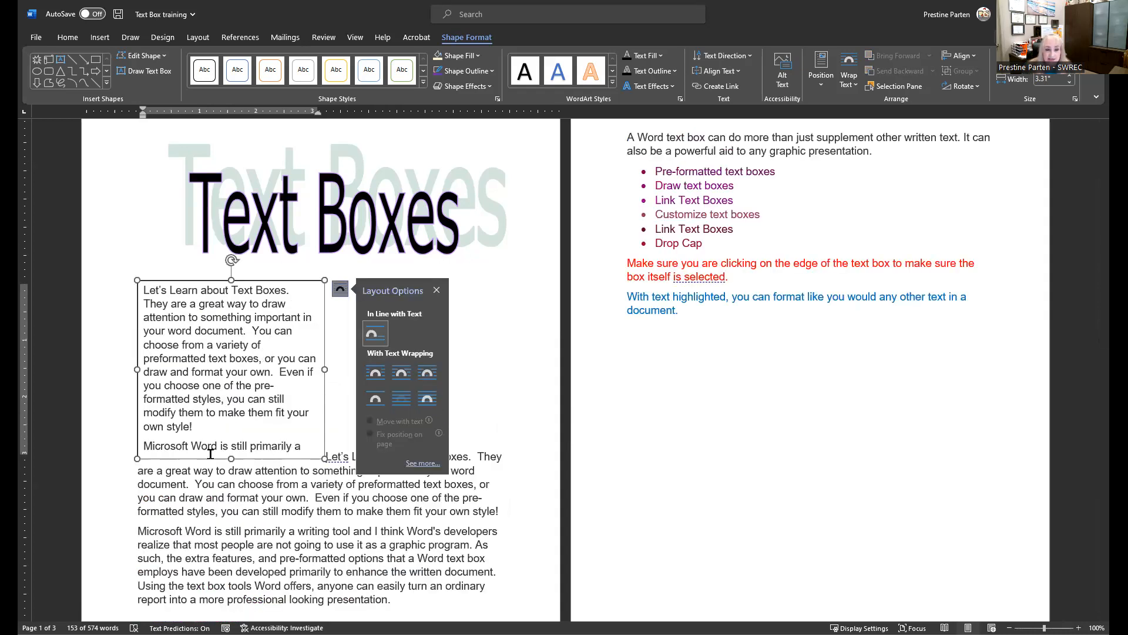
- Try moving the inline text box to the second page, and undo back to the box floating in front of the body text
drag(301, 286, 765, 295)
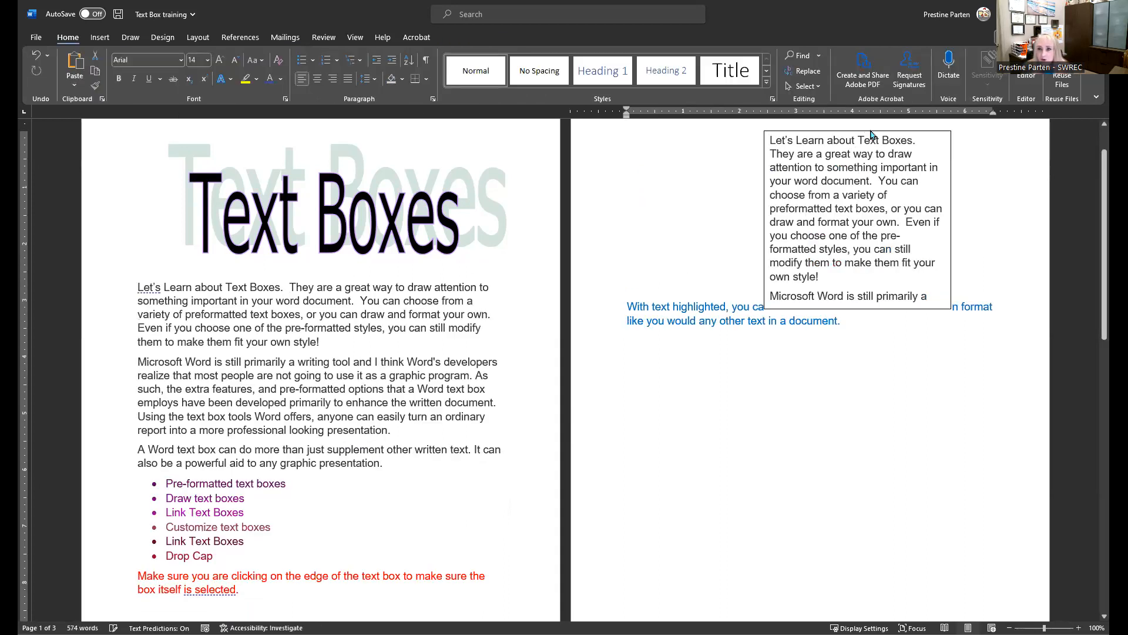
mouse_move(868, 135)
mouse_down()
mouse_move(912, 203)
mouse_move(907, 253)
mouse_move(766, 161)
mouse_up()
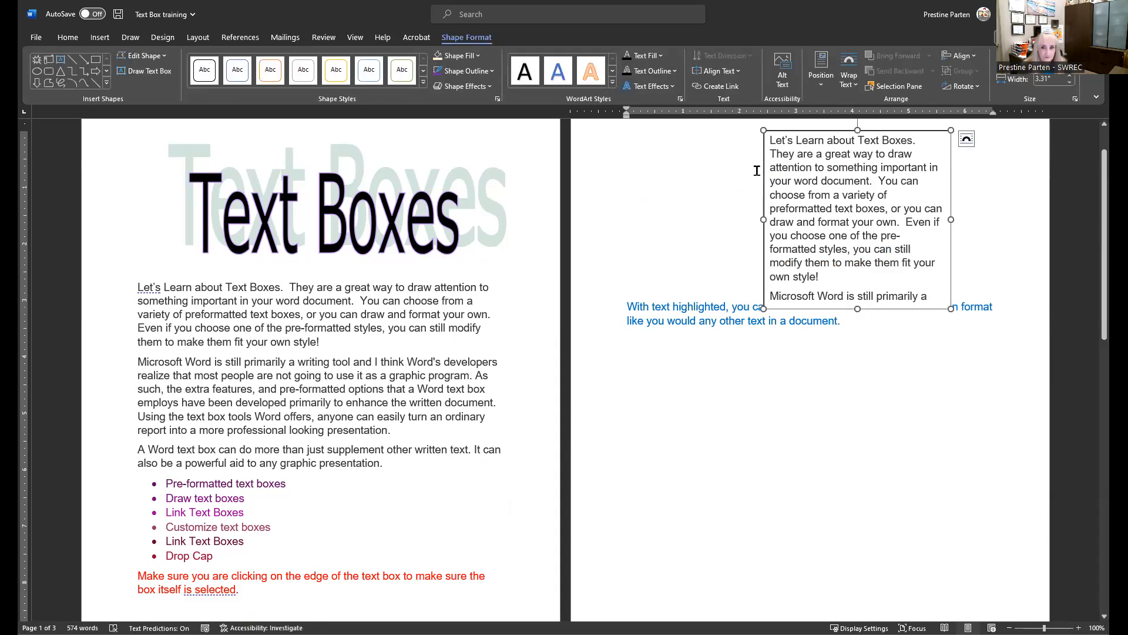
key(ctrl+z)
key(ctrl+z)
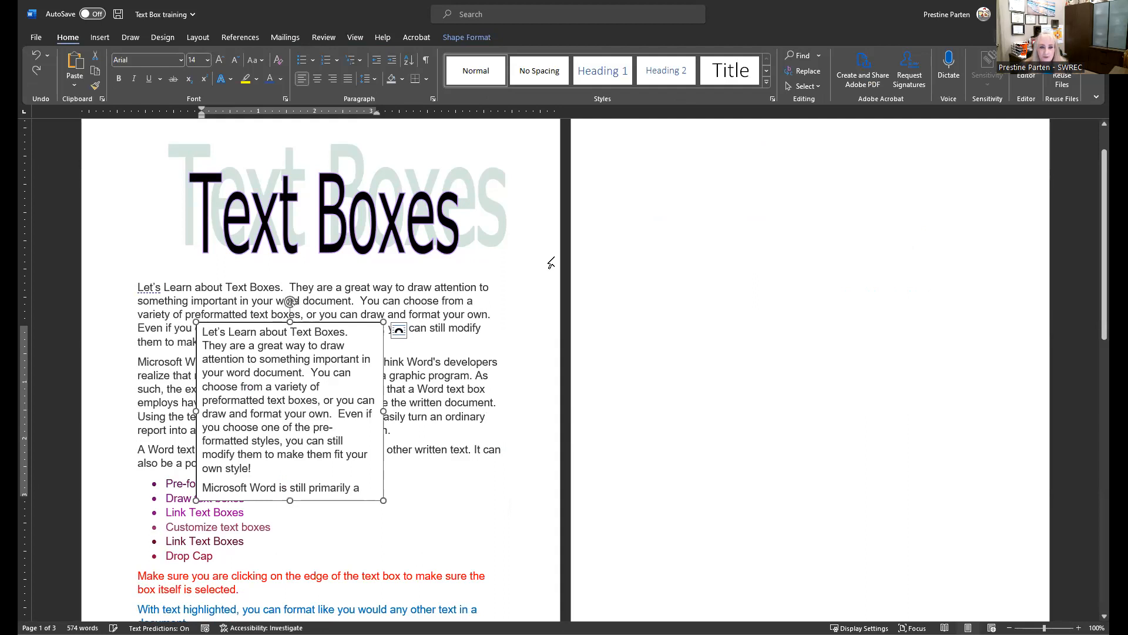
- Move the text box back to the blank second page and open its fill color choices
drag(343, 322, 747, 175)
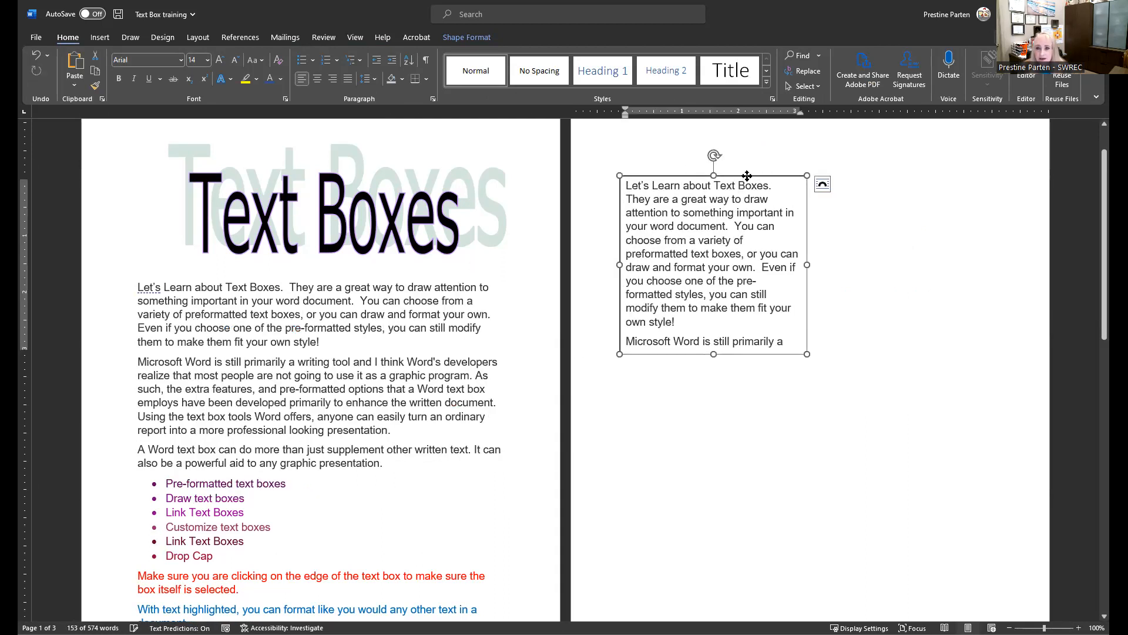
right_click(747, 175)
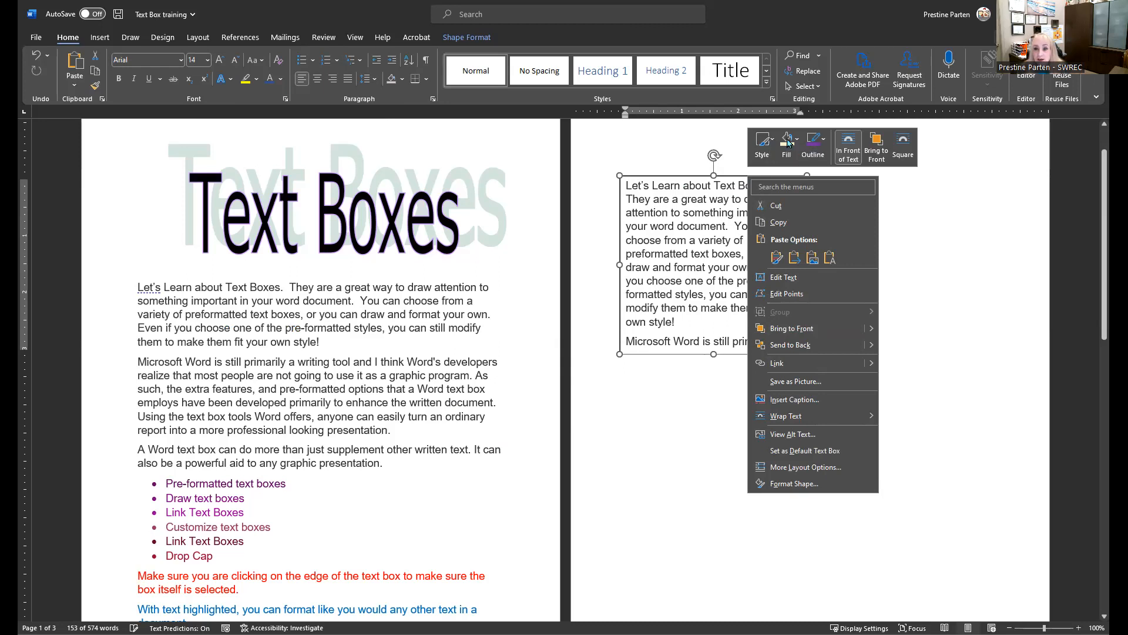
click(788, 141)
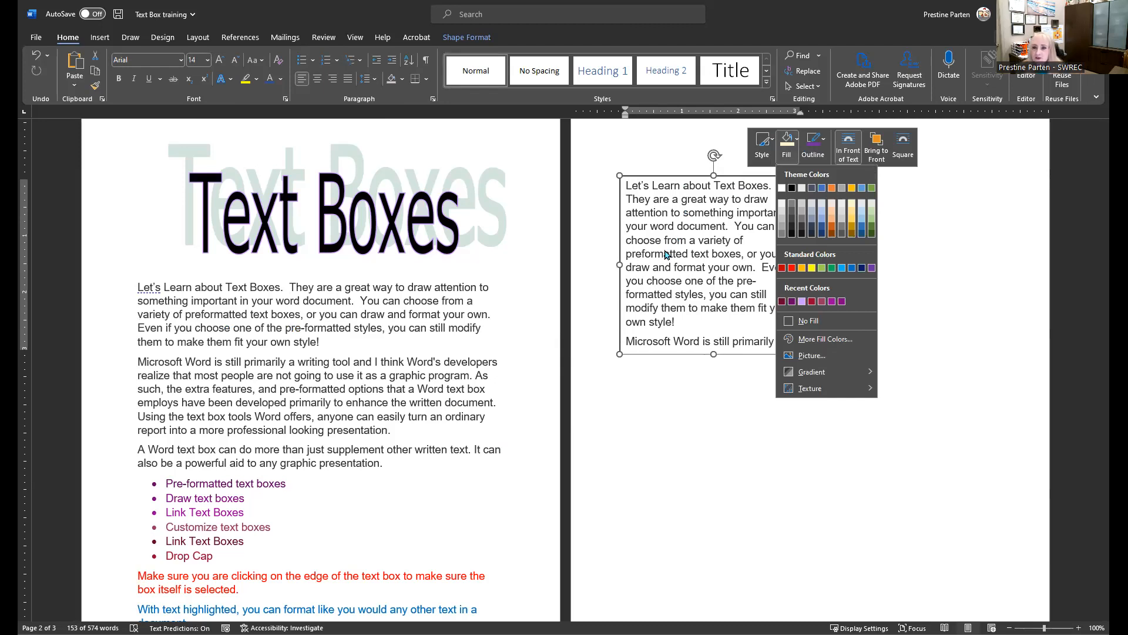
- Move the text box onto the first page, over the right end of the Text Boxes title
click(694, 177)
drag(694, 176, 415, 160)
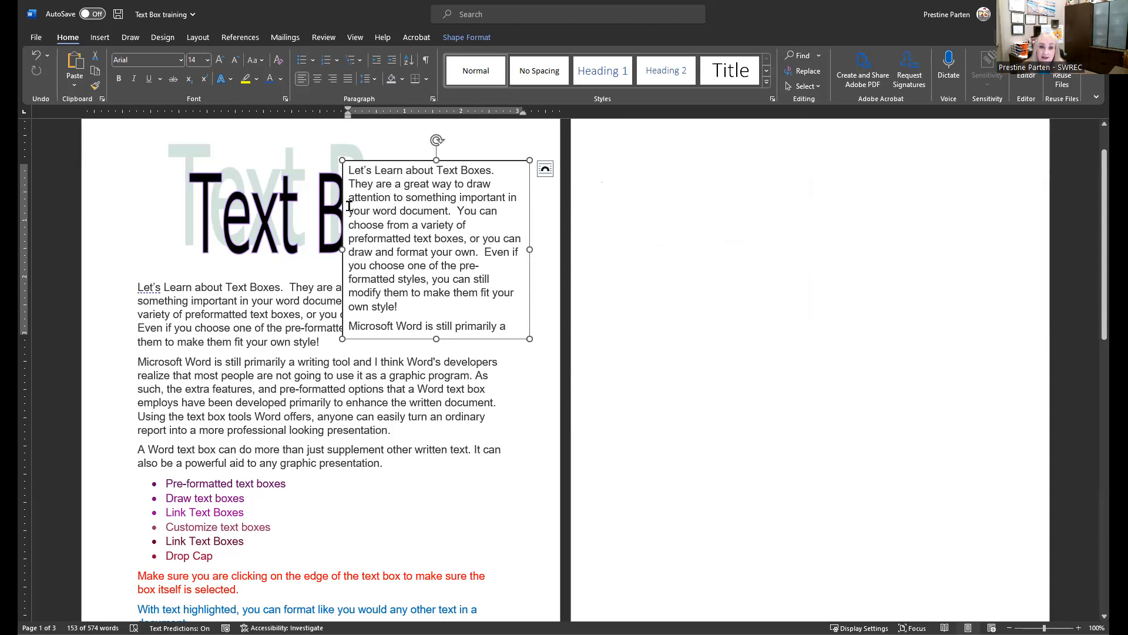
- Move the text box to the blank second page and fill it with standard blue
drag(454, 162, 712, 162)
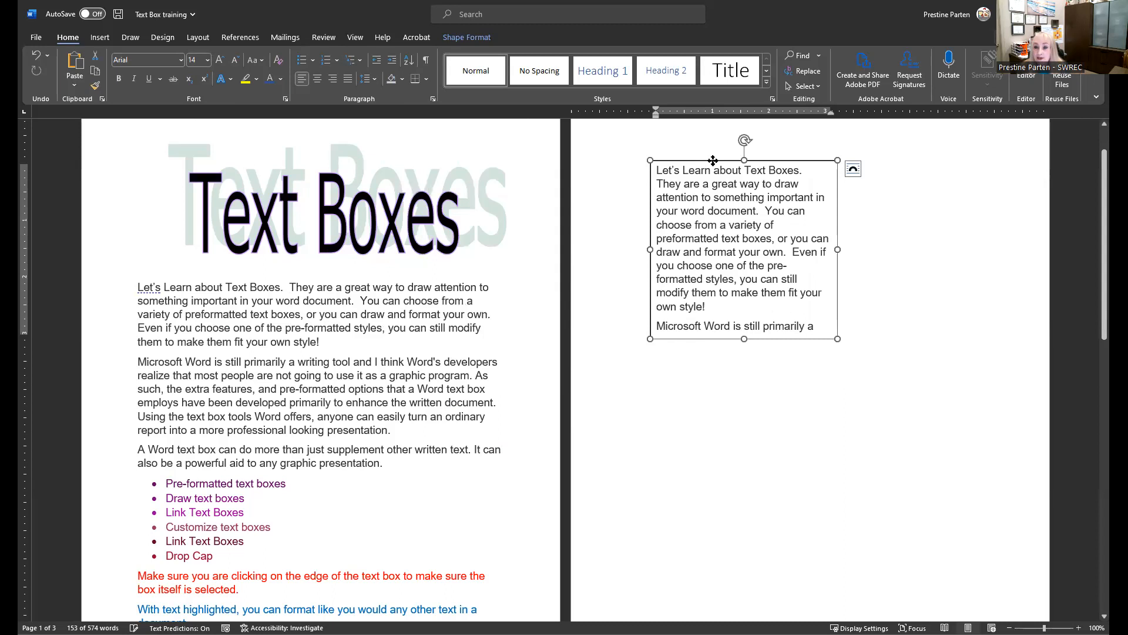
right_click(715, 165)
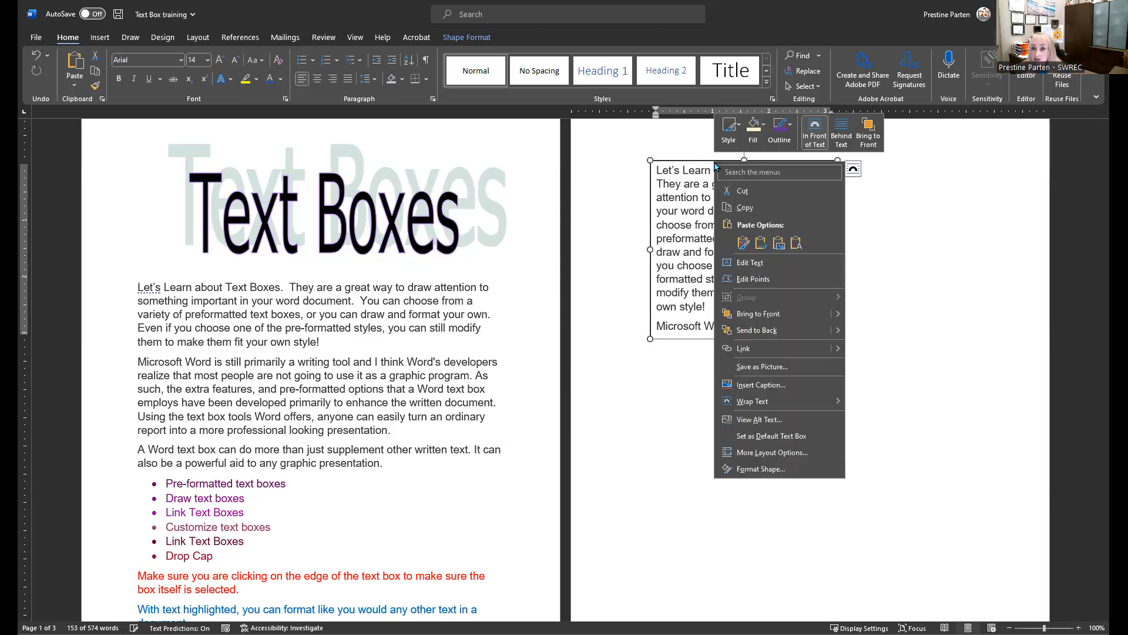
click(753, 132)
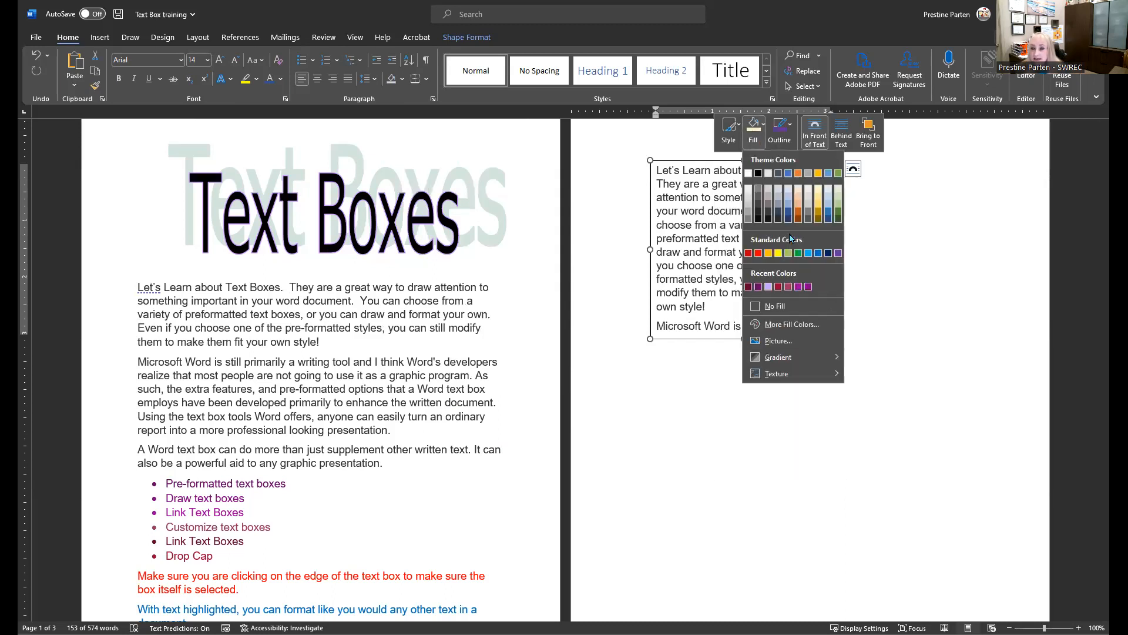
click(819, 254)
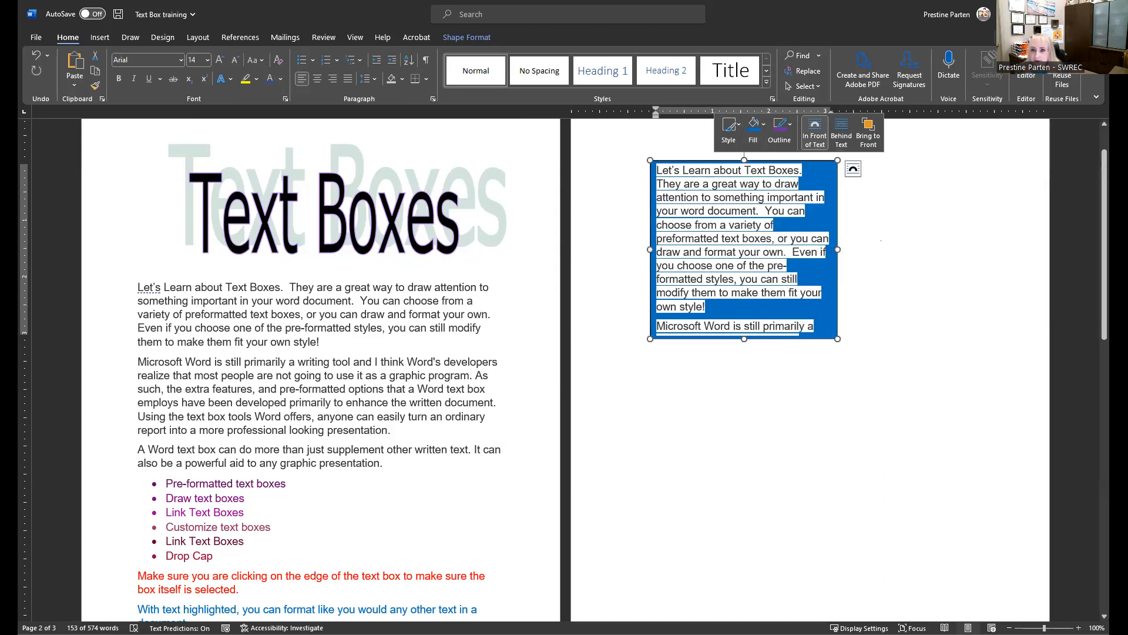
click(880, 241)
- Fill the text box with the LOGO picture from the Desktop folder
click(801, 224)
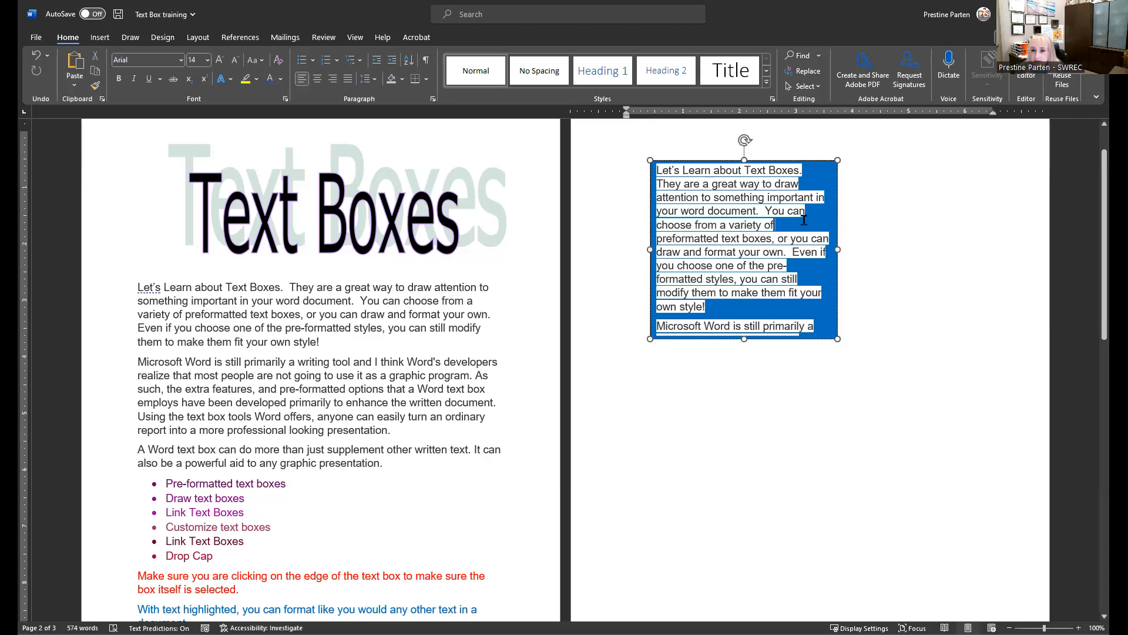
right_click(804, 221)
click(810, 165)
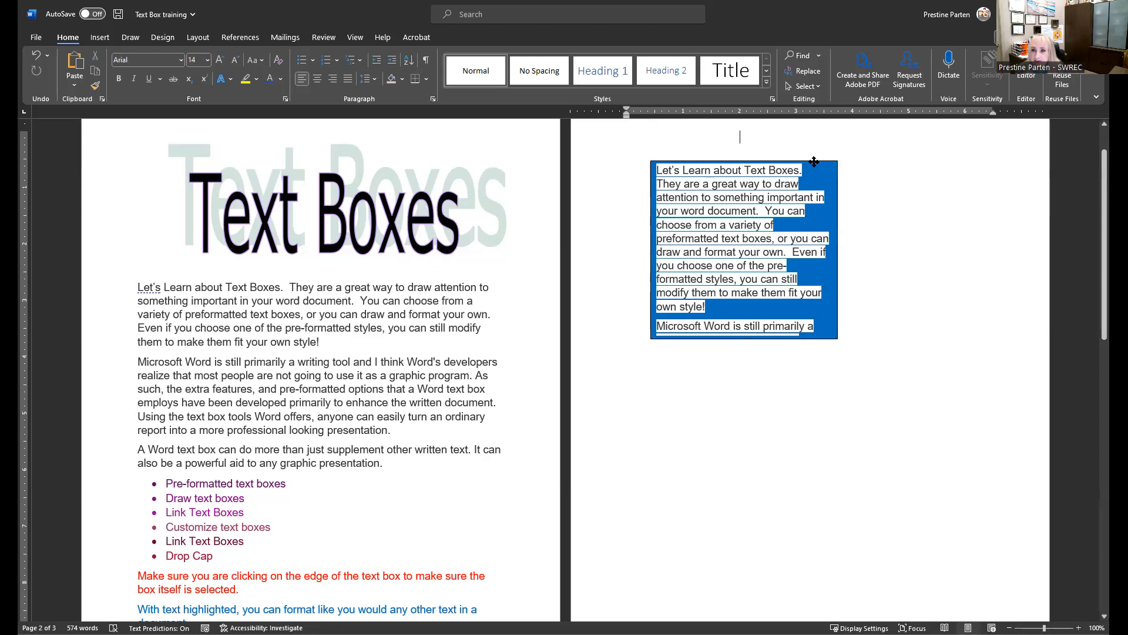
right_click(813, 162)
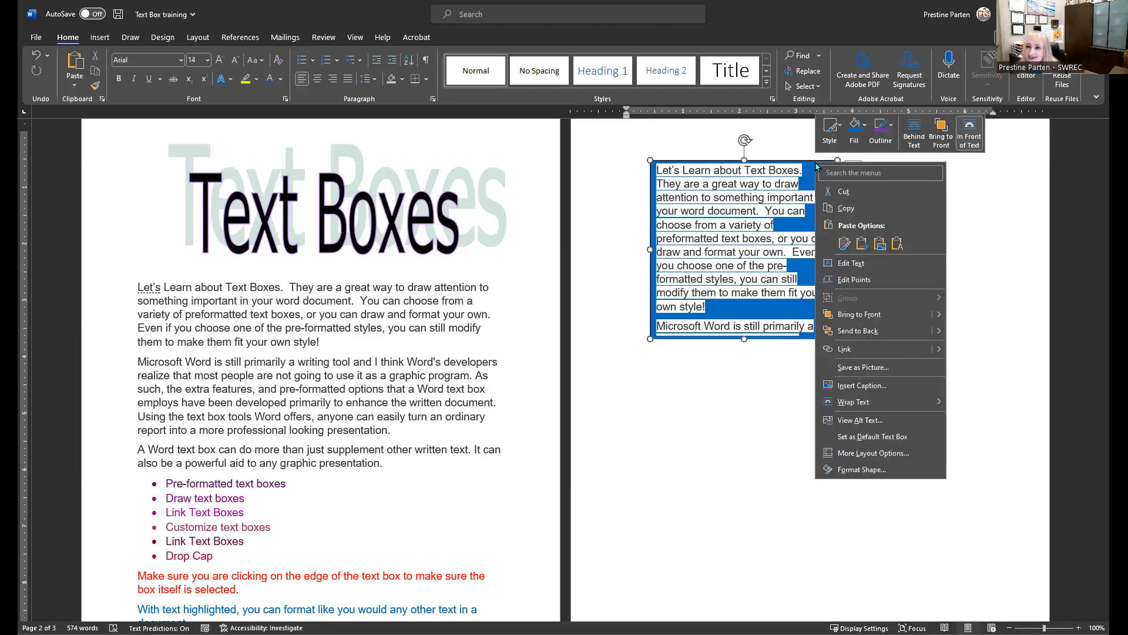
click(859, 129)
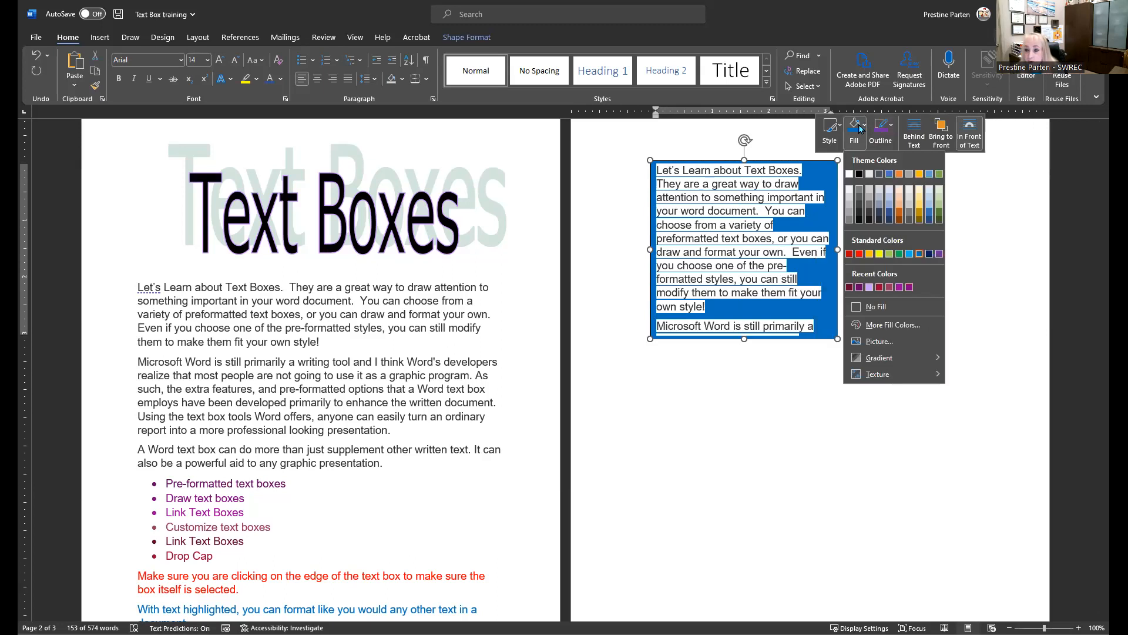
click(876, 342)
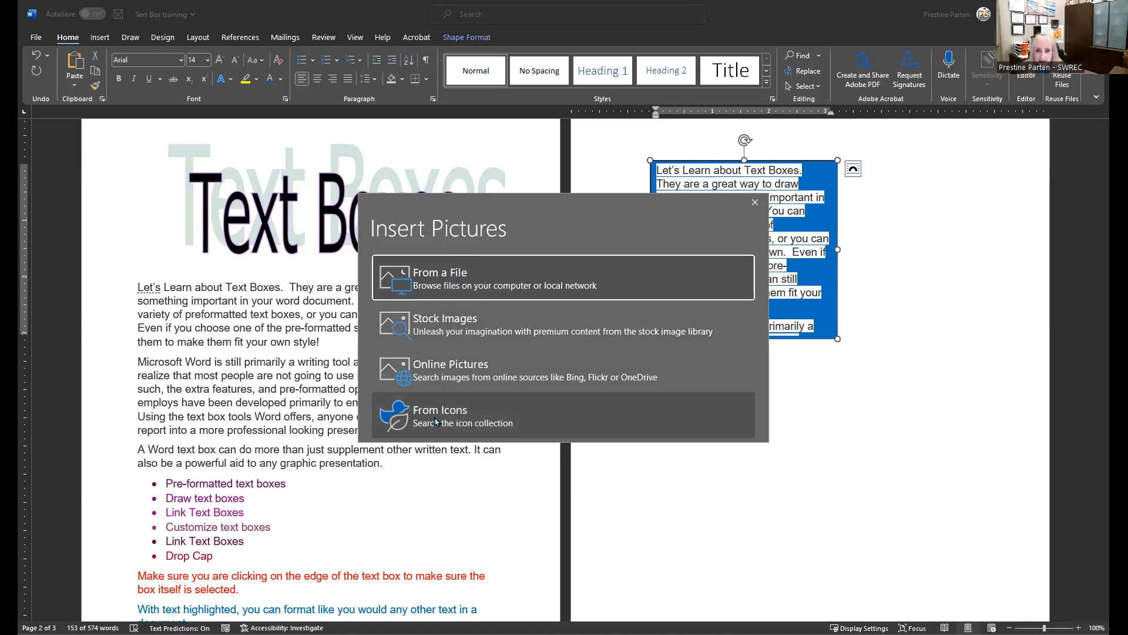
click(435, 274)
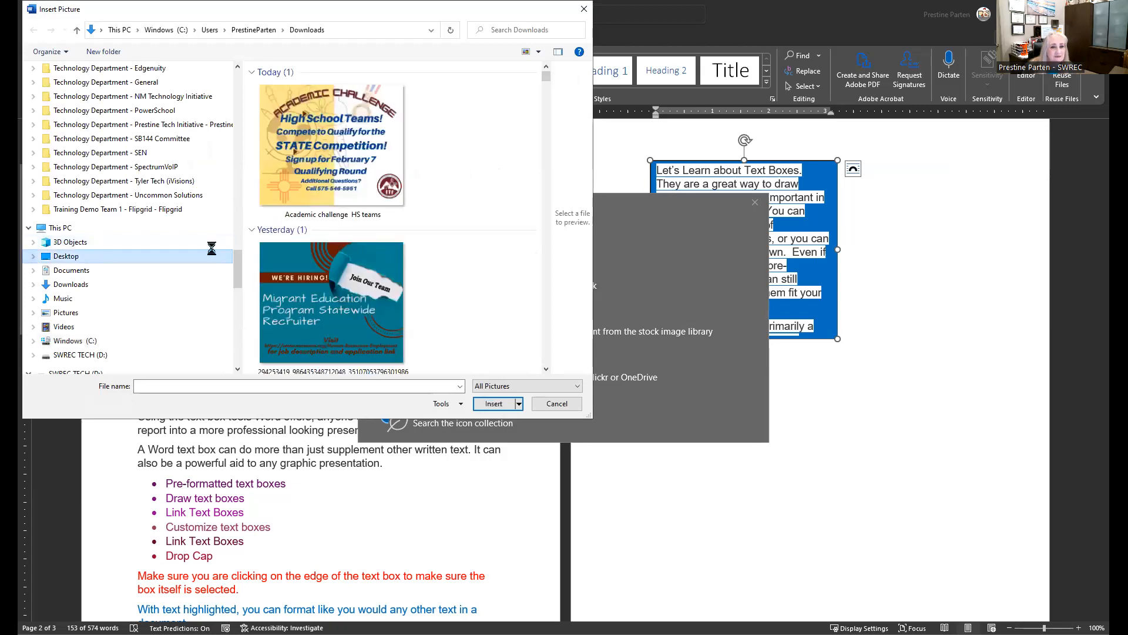
click(211, 257)
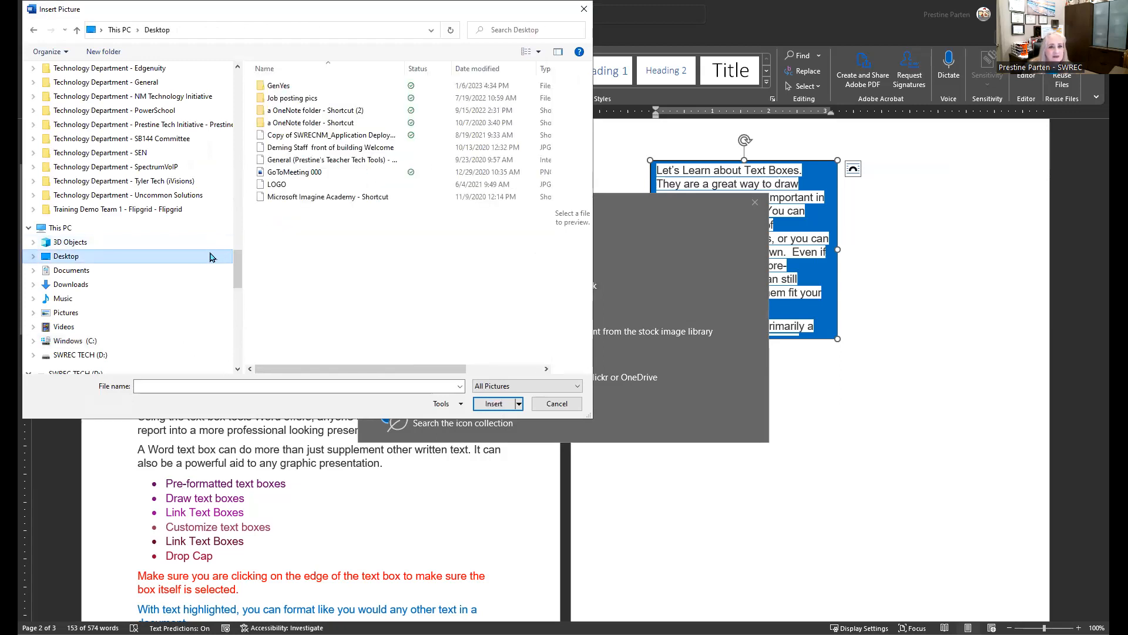
click(279, 187)
click(275, 210)
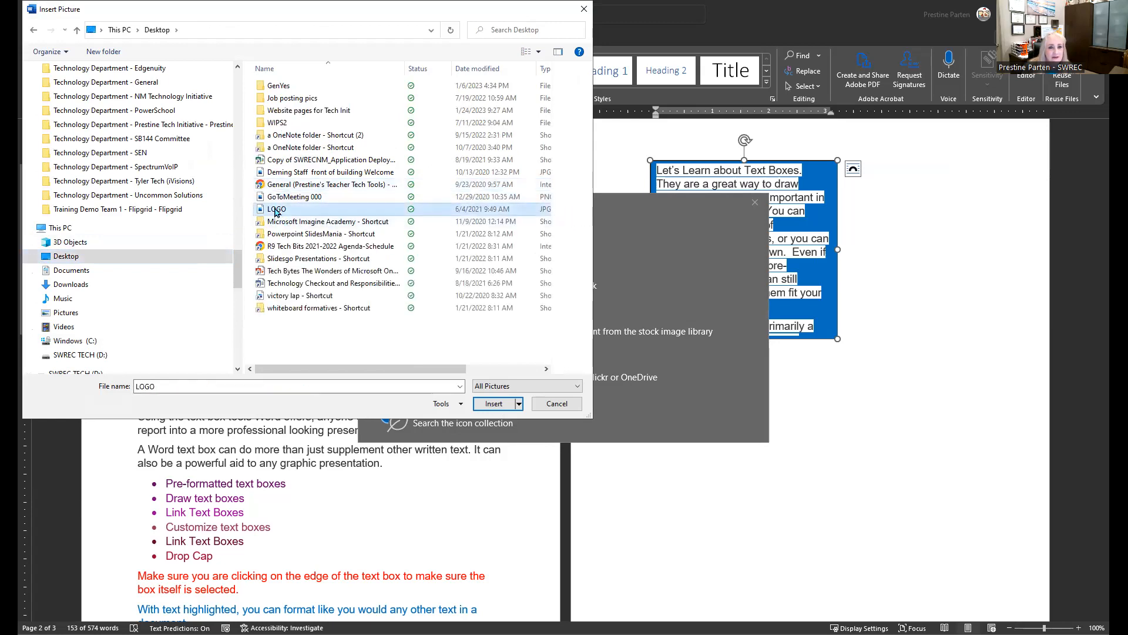
click(492, 404)
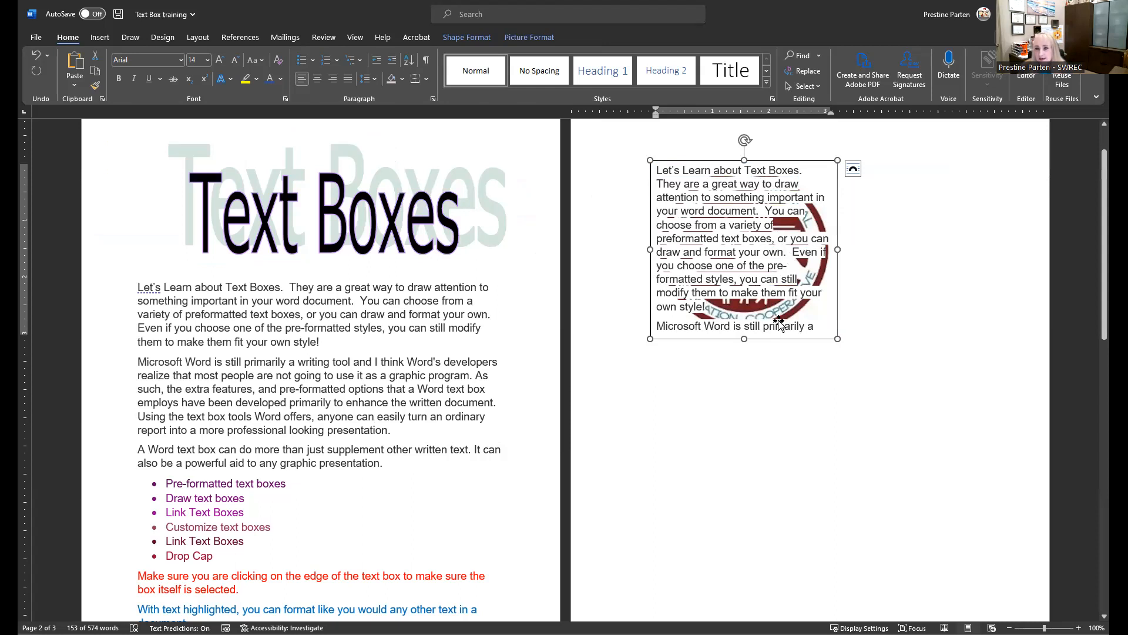
- Apply a gradient fill from the Light Variations to the text box
right_click(798, 161)
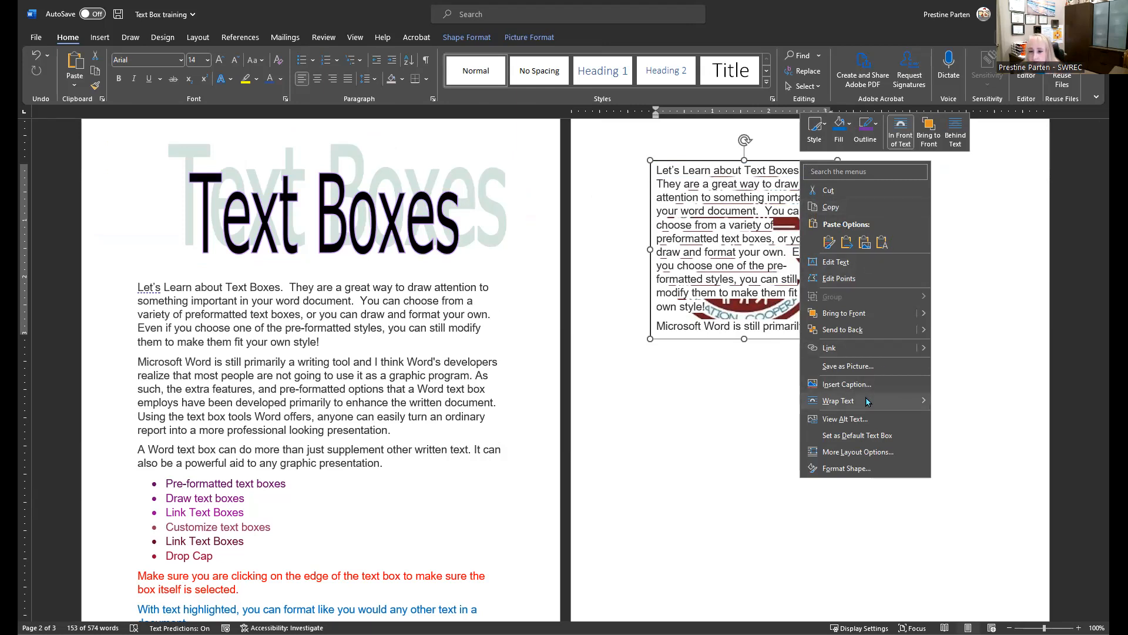
click(844, 129)
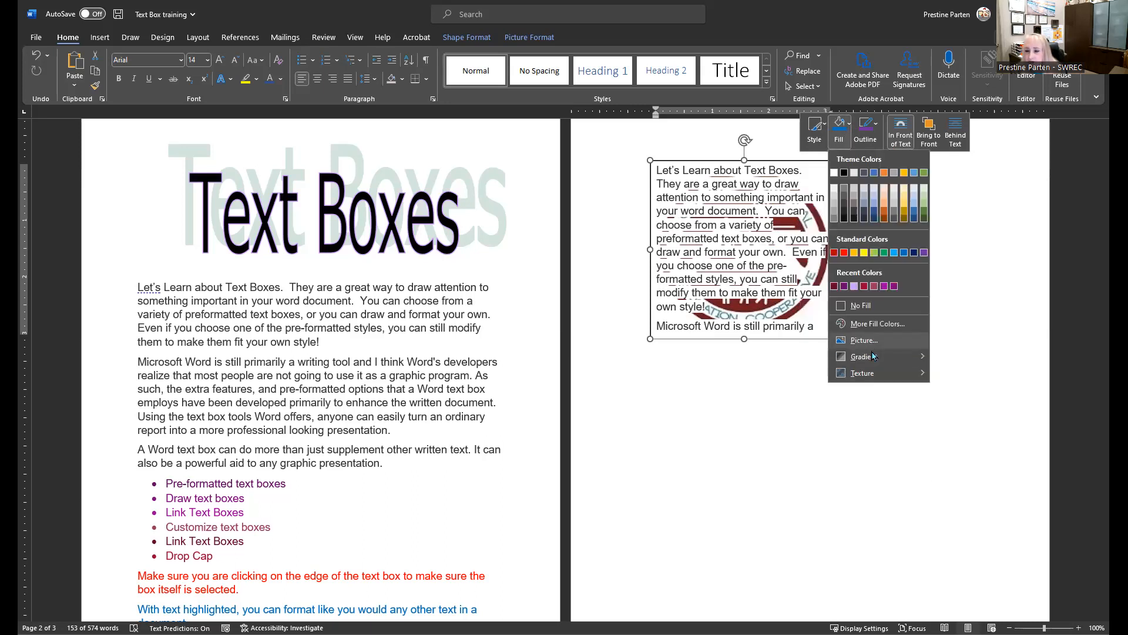
mouse_move(874, 357)
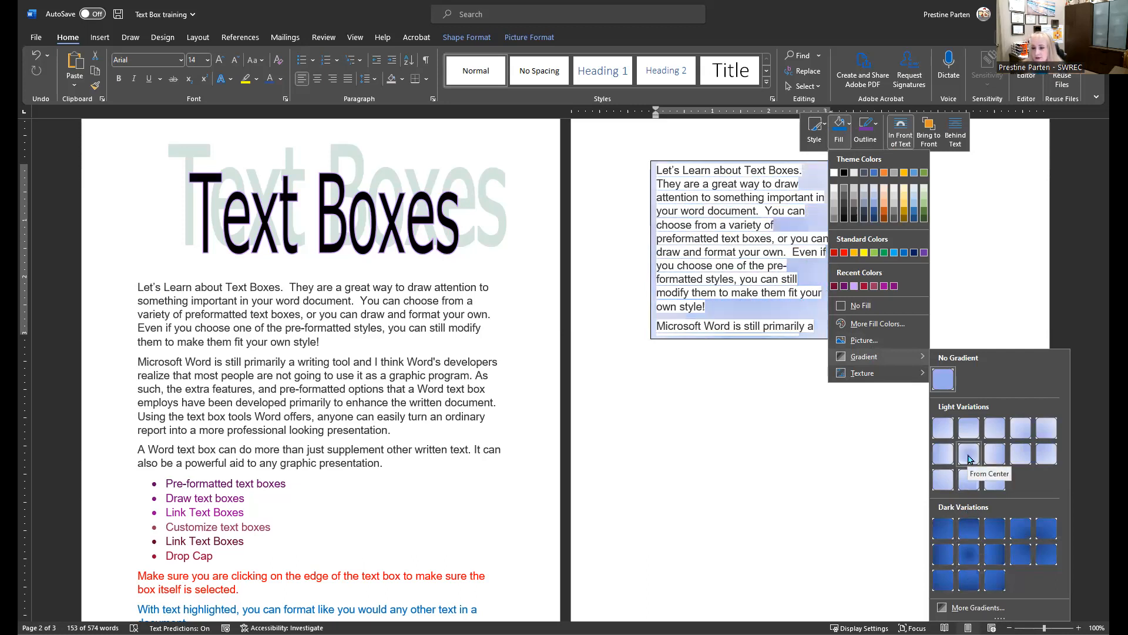
click(1042, 458)
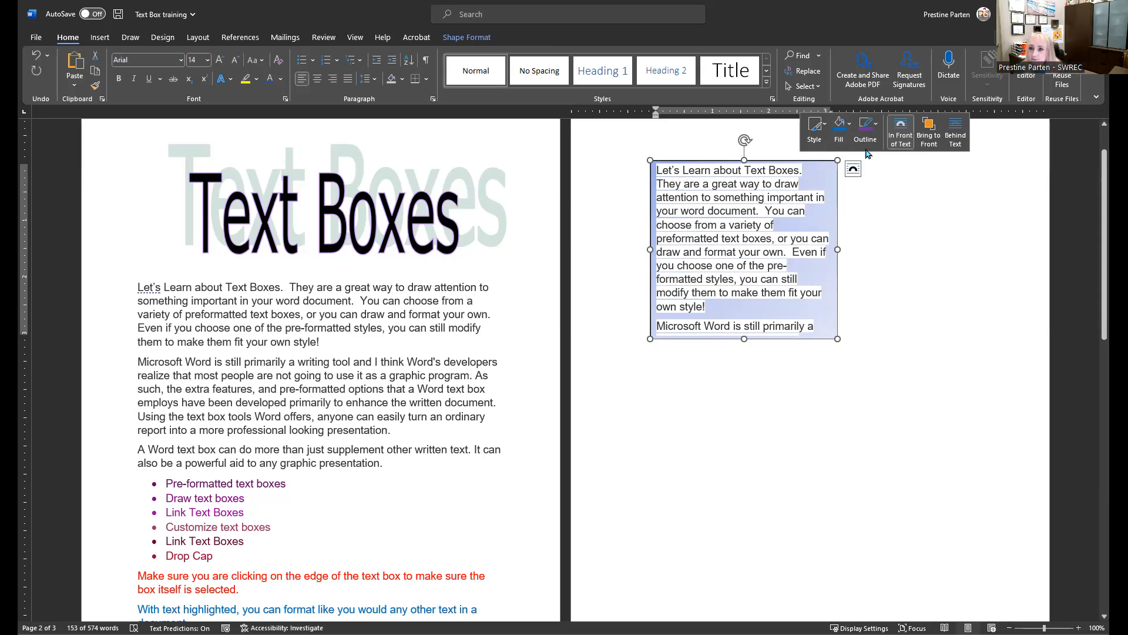
- Set the text box to No Fill and place it over the Text Boxes title on the first page
click(845, 130)
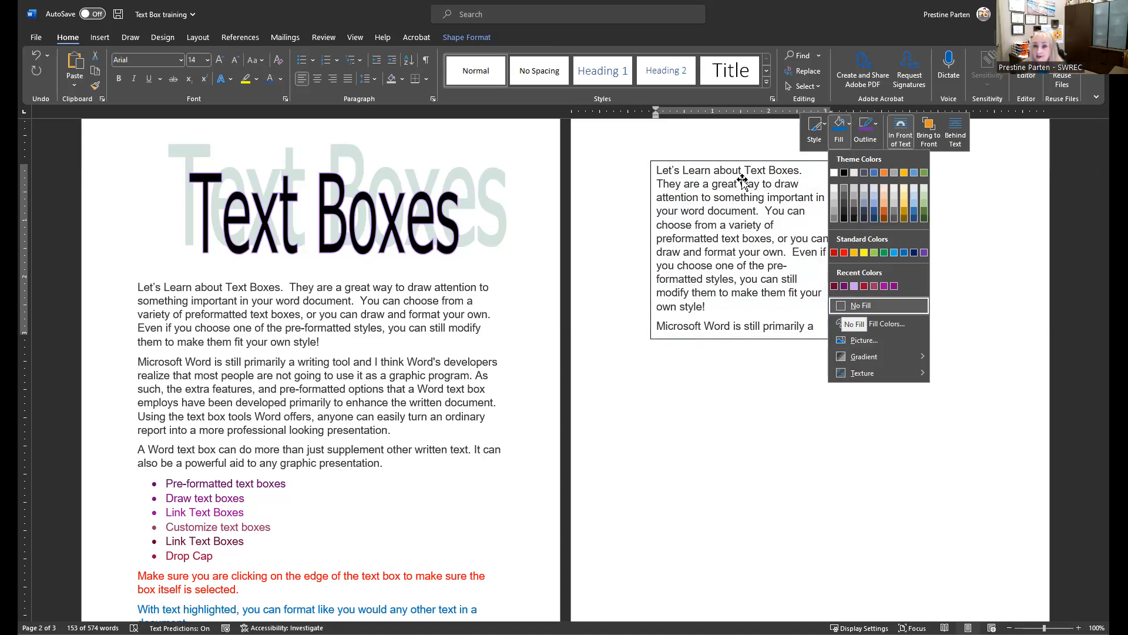
click(763, 160)
drag(763, 160, 411, 152)
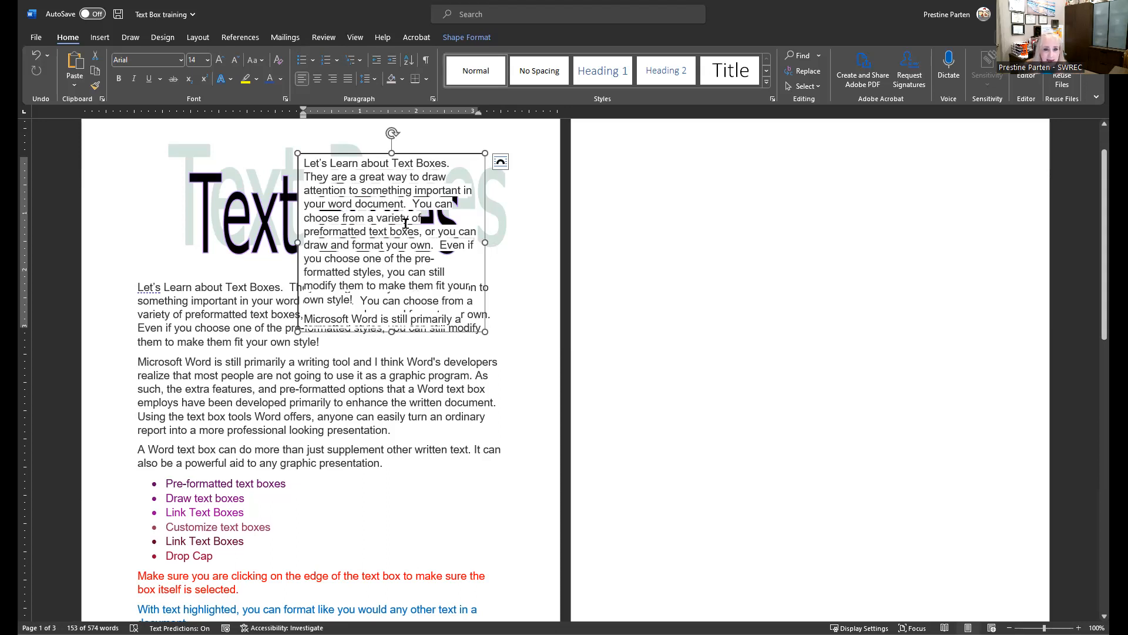
click(435, 263)
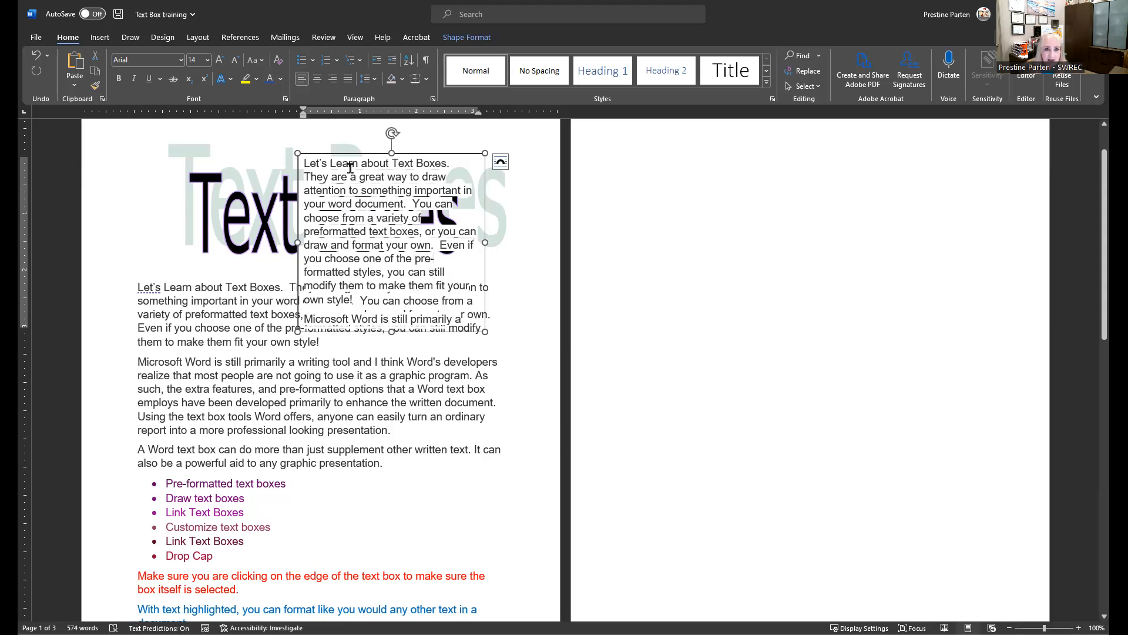
- Move the text box back to the blank second page and delete all its text
drag(454, 154, 647, 210)
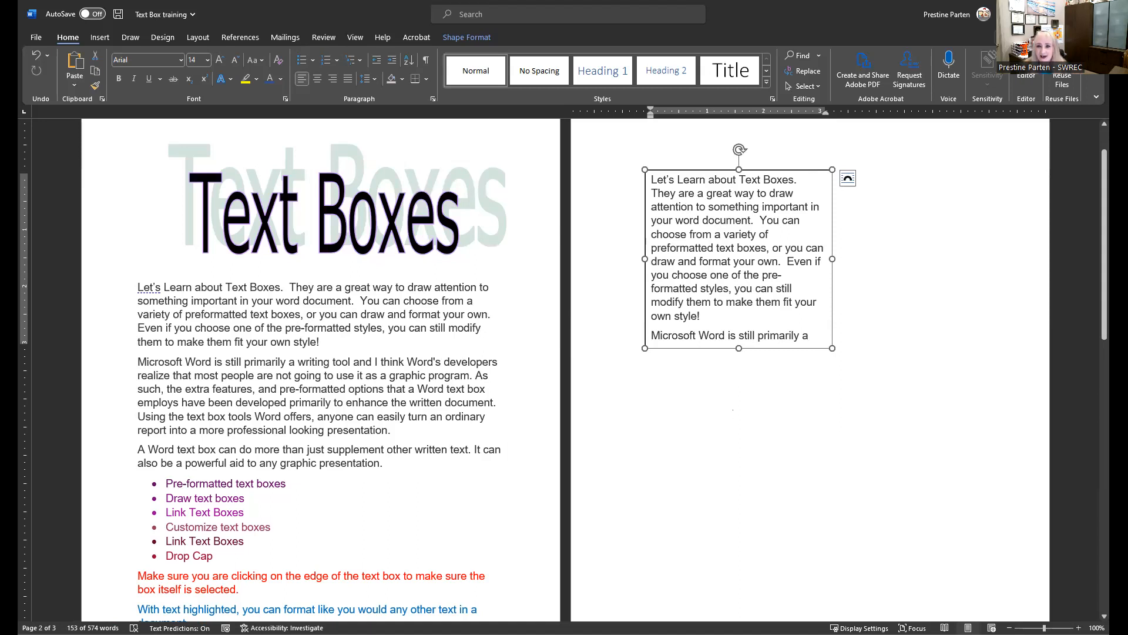
click(735, 143)
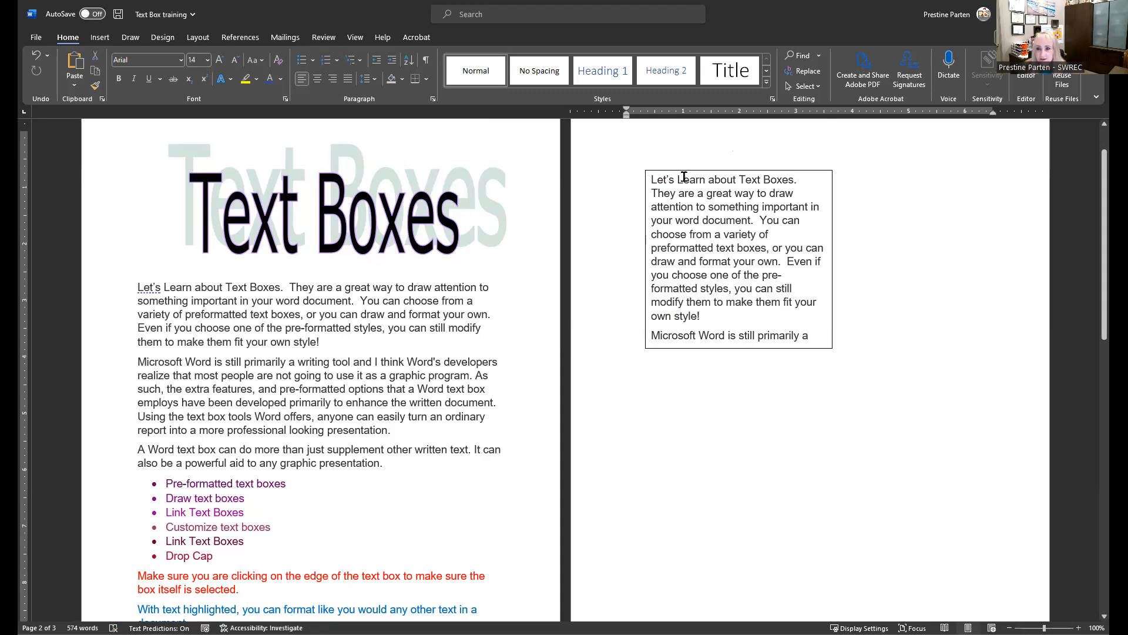
drag(684, 177, 823, 336)
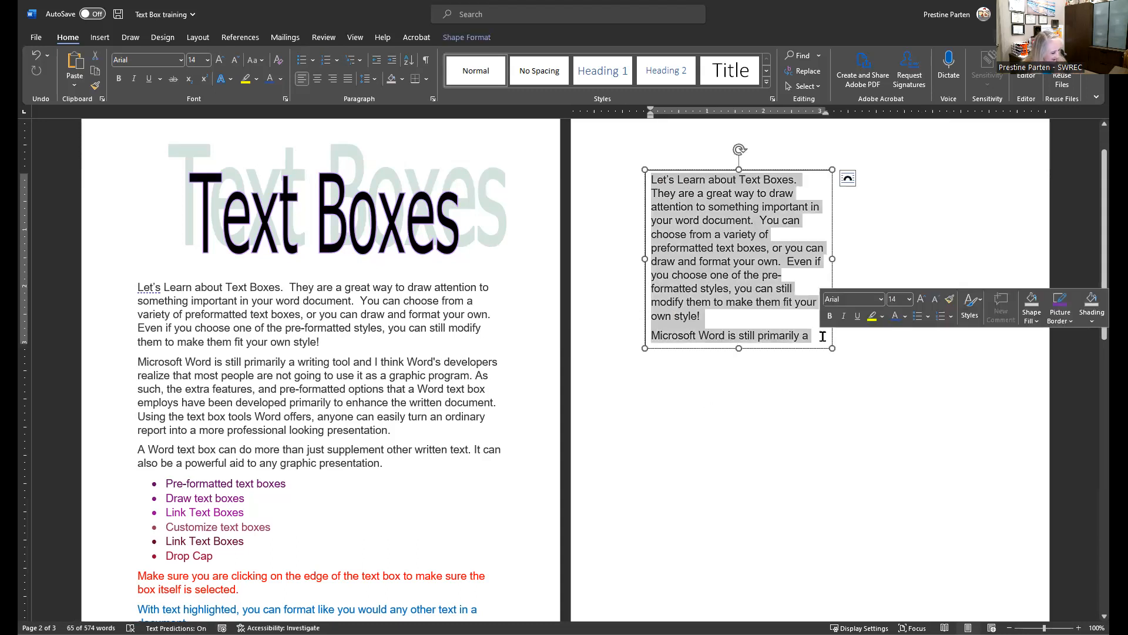
key(Delete)
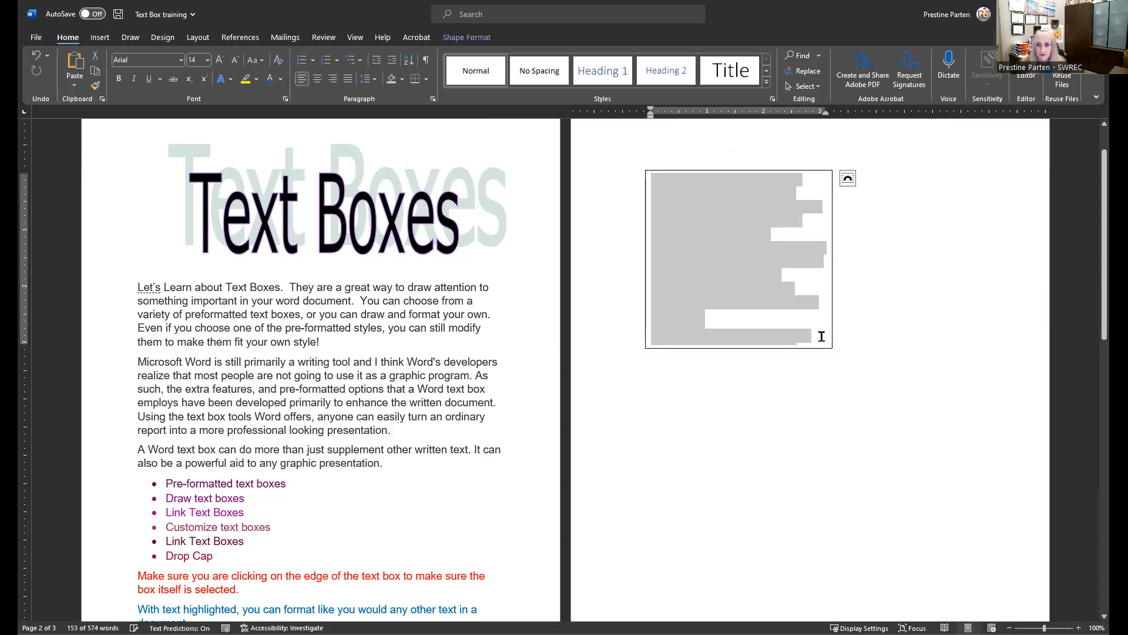
- Enter "Let's learn about text boxes. They are a great way to draw attention to something important in your word document." in the text box
text(Let’s)
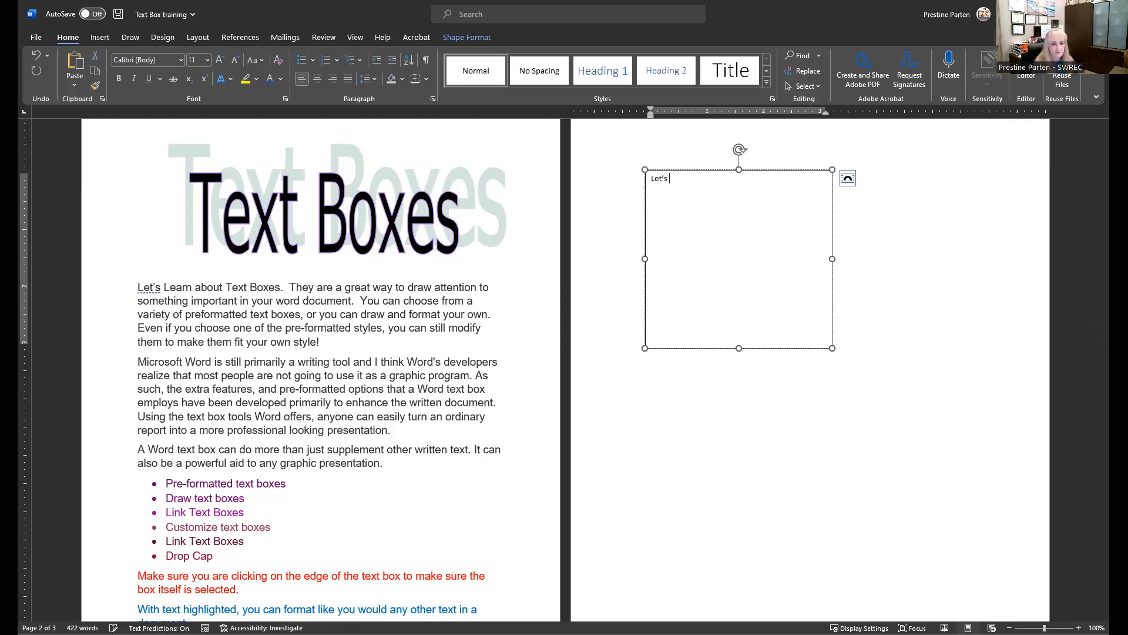
text('s learn abouat text)
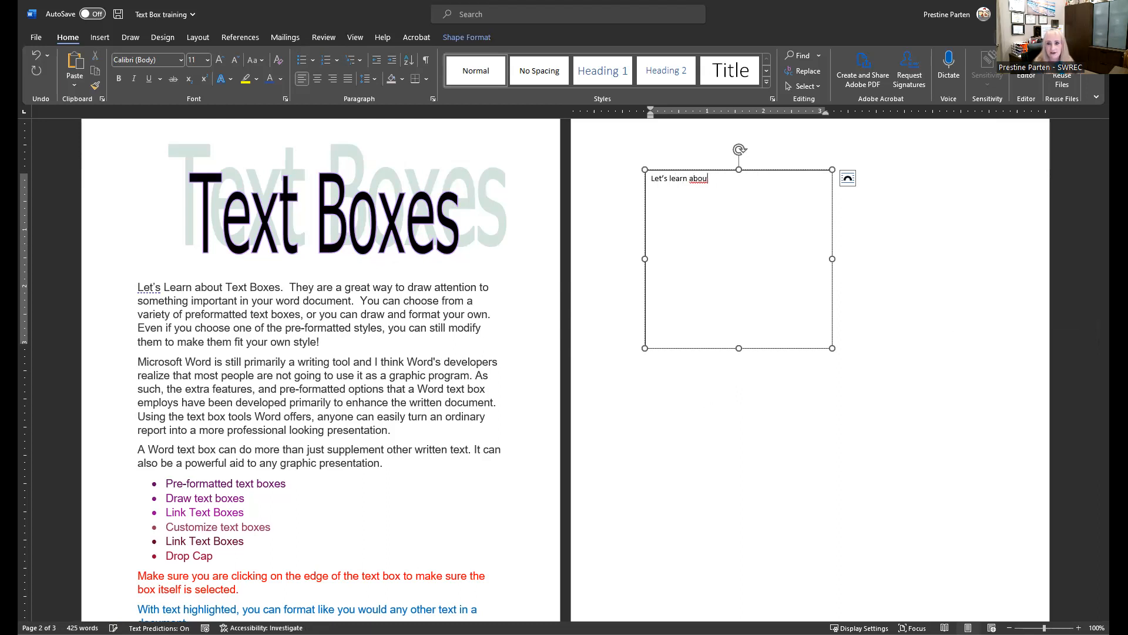
text(ut text boxes.  The)
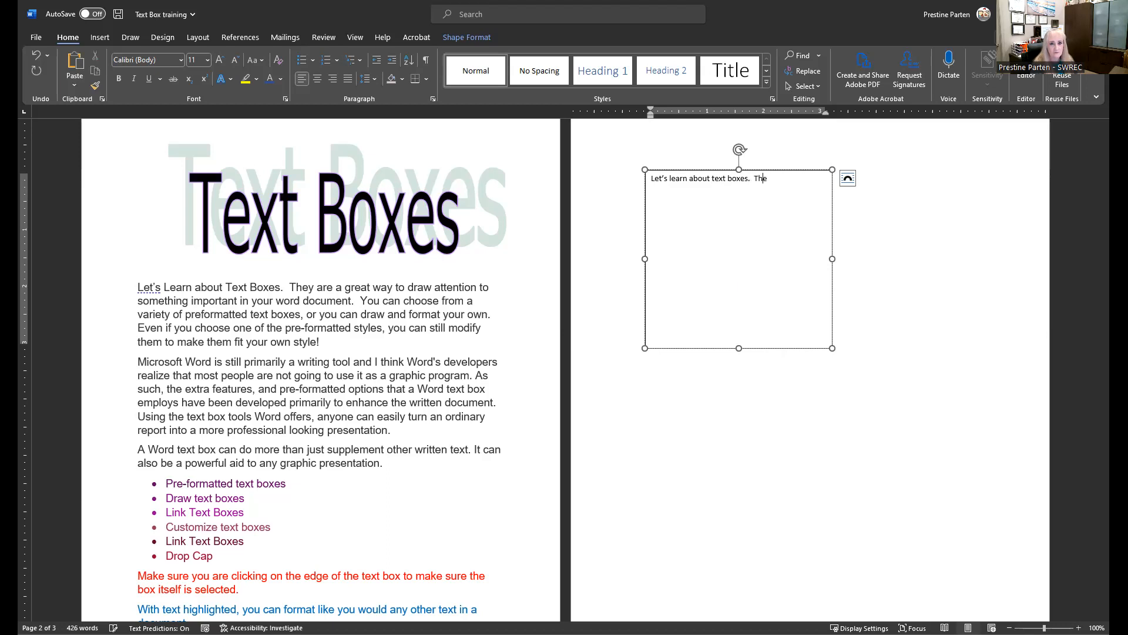
text(ay to c)
text(raw attention to some)
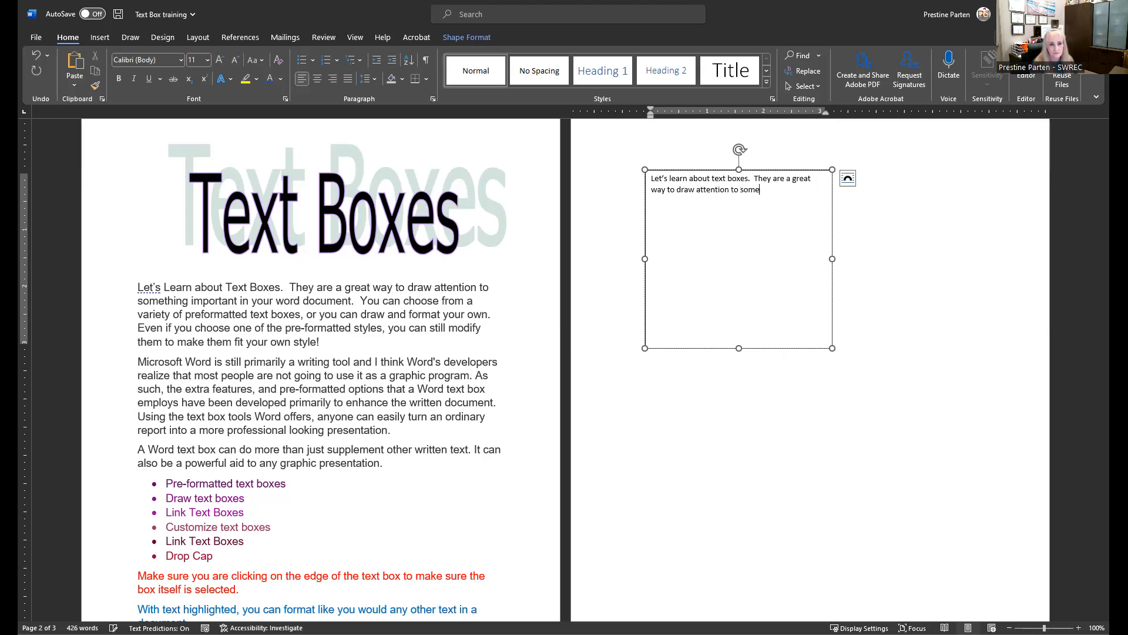
text(thing important in your word document.)
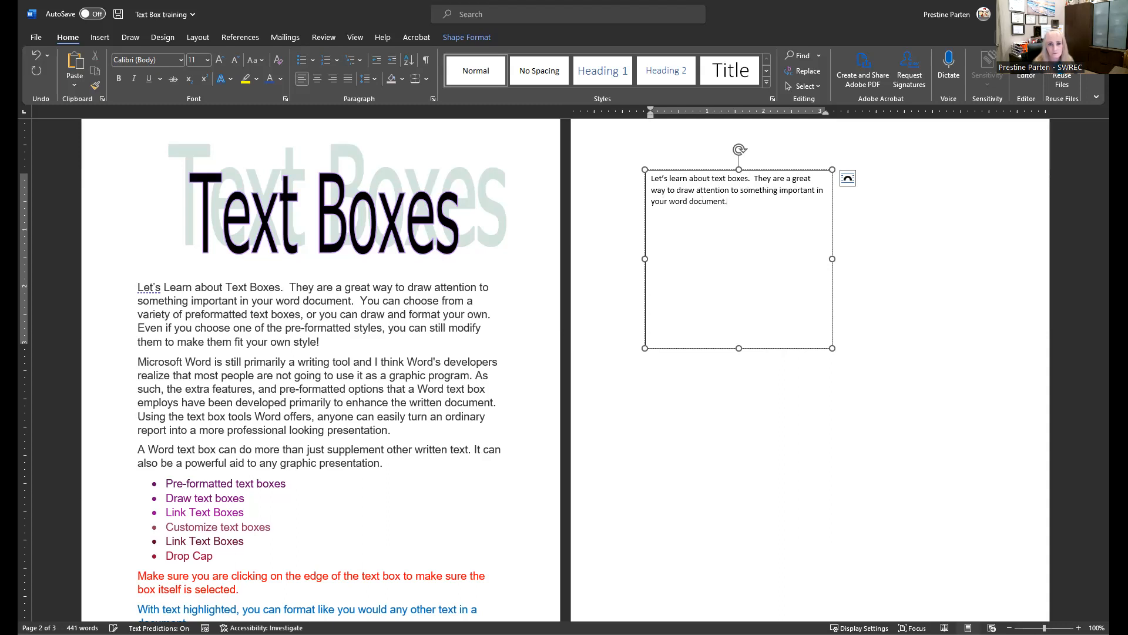
click(739, 137)
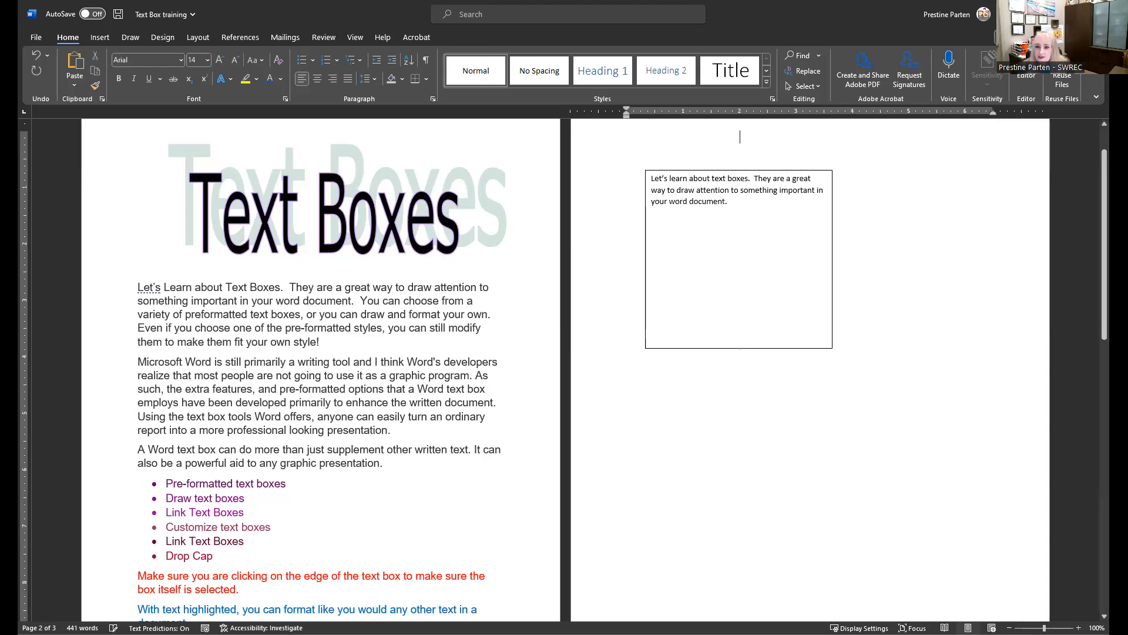
- Shrink the text box from its lower corner so it fits more closely around the short text
click(829, 347)
drag(829, 345, 648, 177)
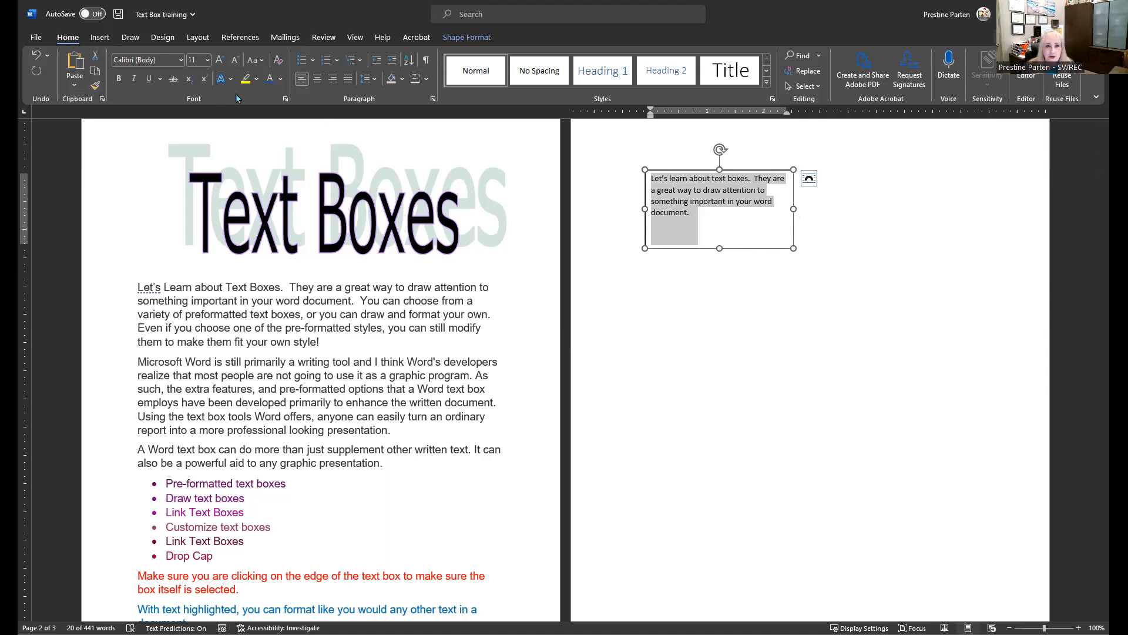
- Format the selected text in the box as standard purple, bold, in the Arial Narrow font
click(281, 83)
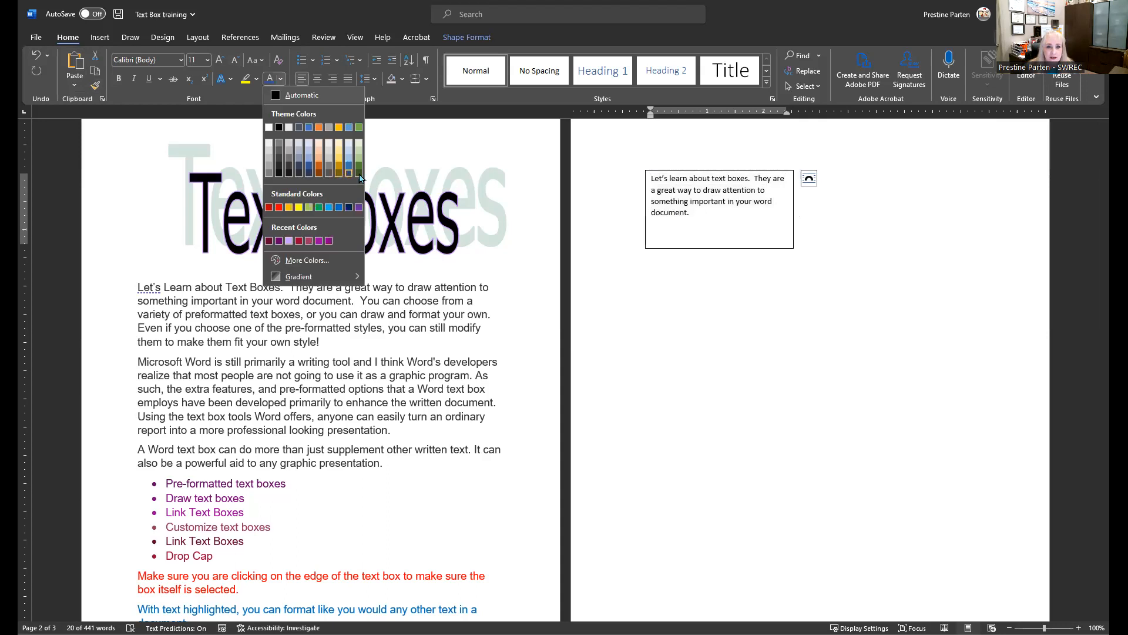
click(359, 208)
click(120, 79)
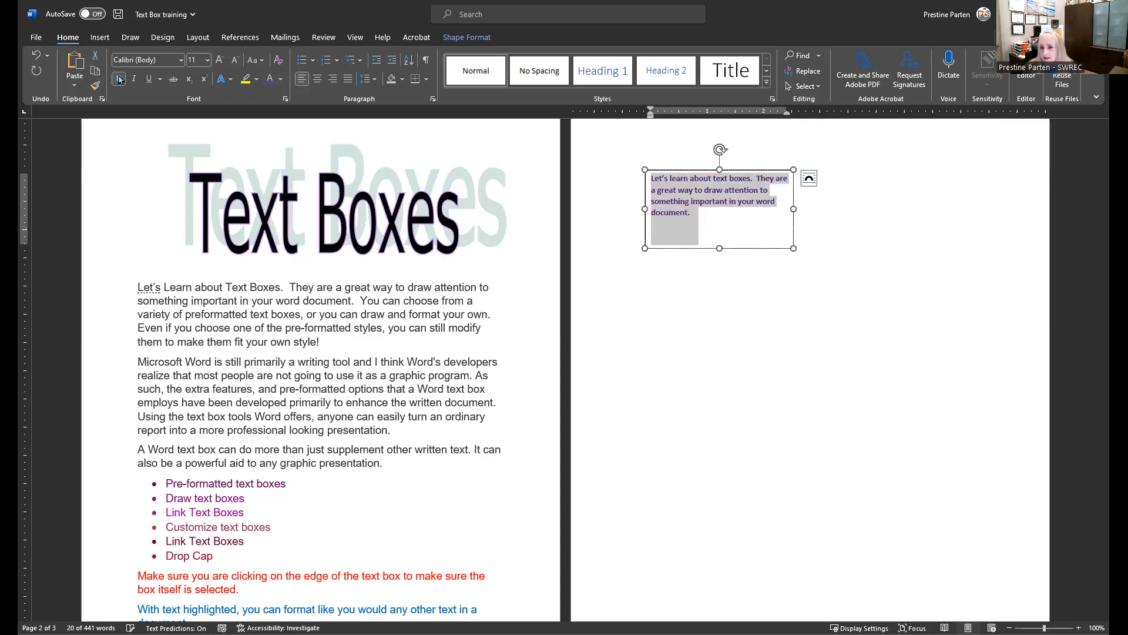
click(181, 63)
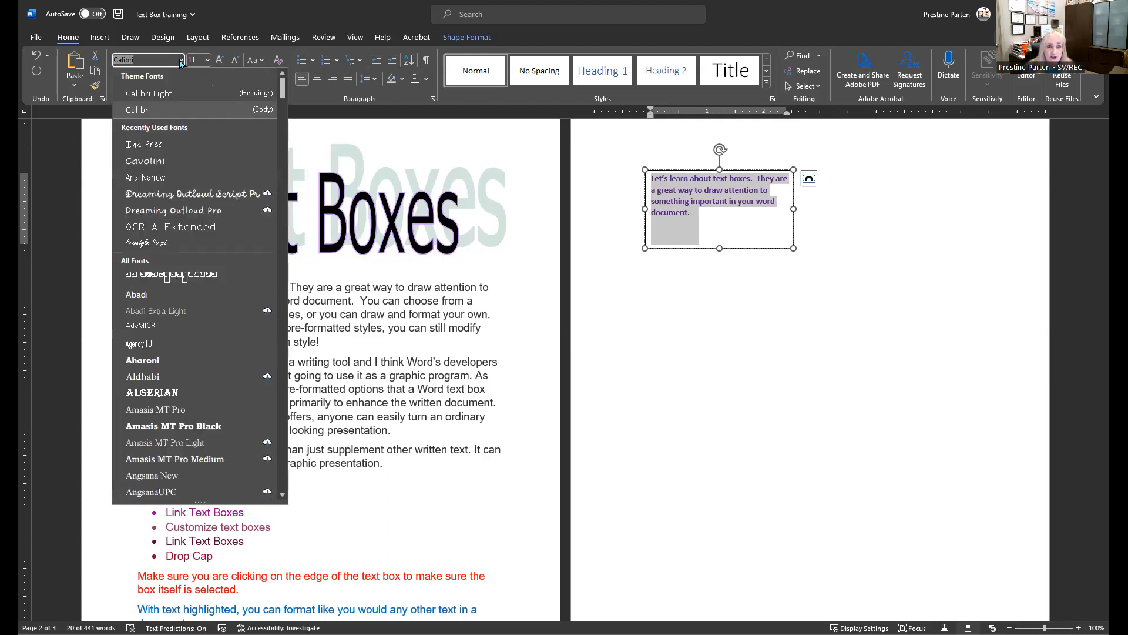
click(145, 177)
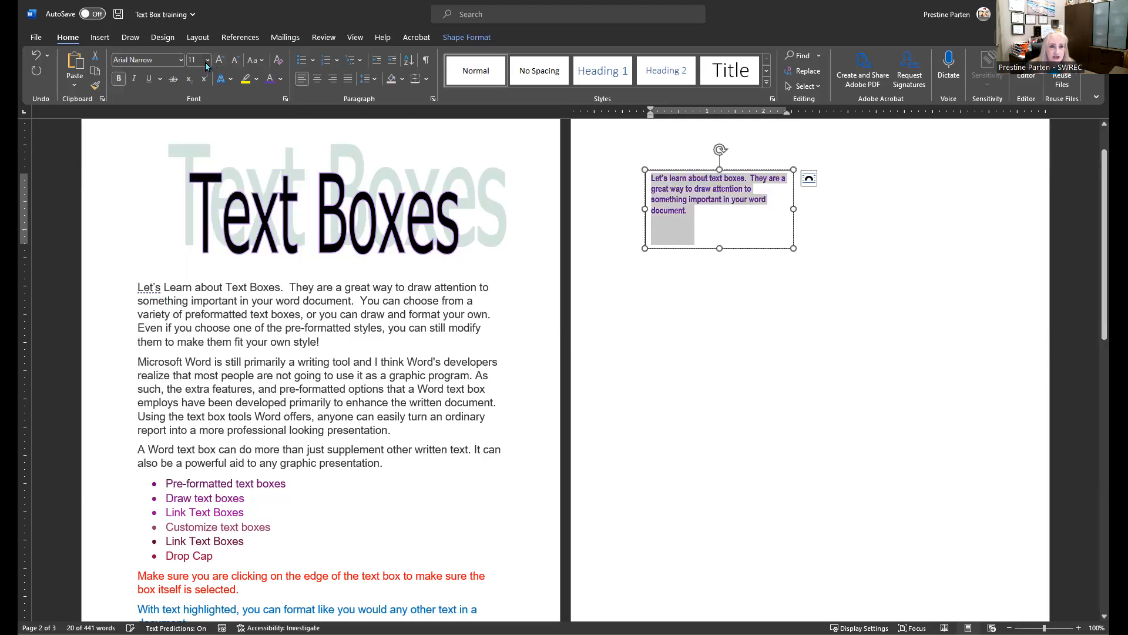
- Set the text in the box to size 24 and enlarge the box from its lower corner to fit all the text
click(207, 59)
click(197, 210)
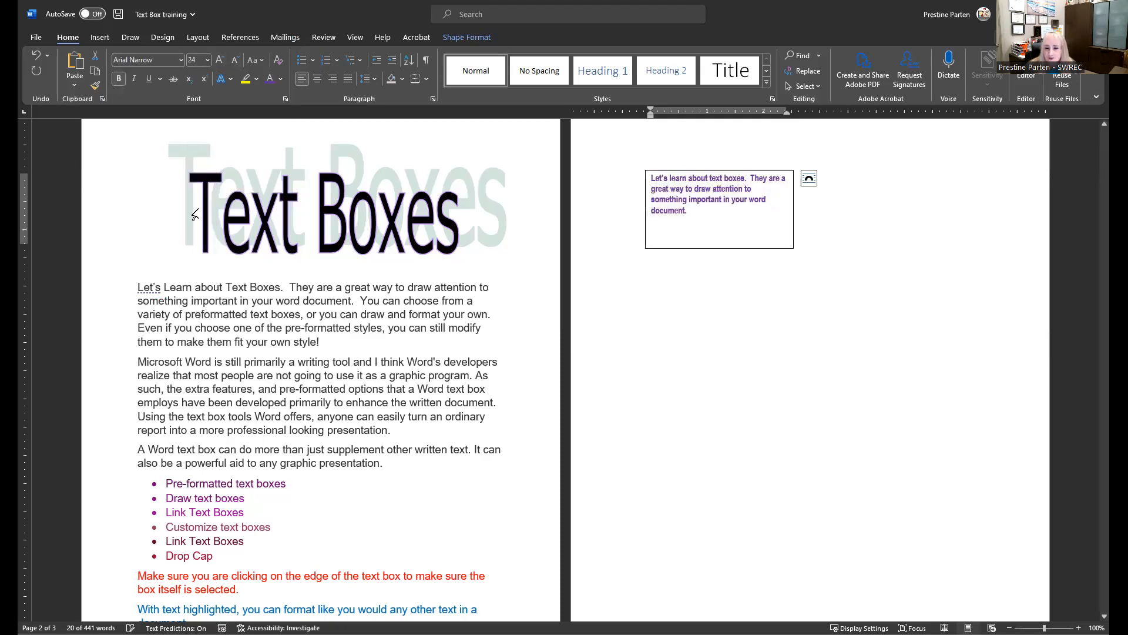
drag(794, 248, 866, 330)
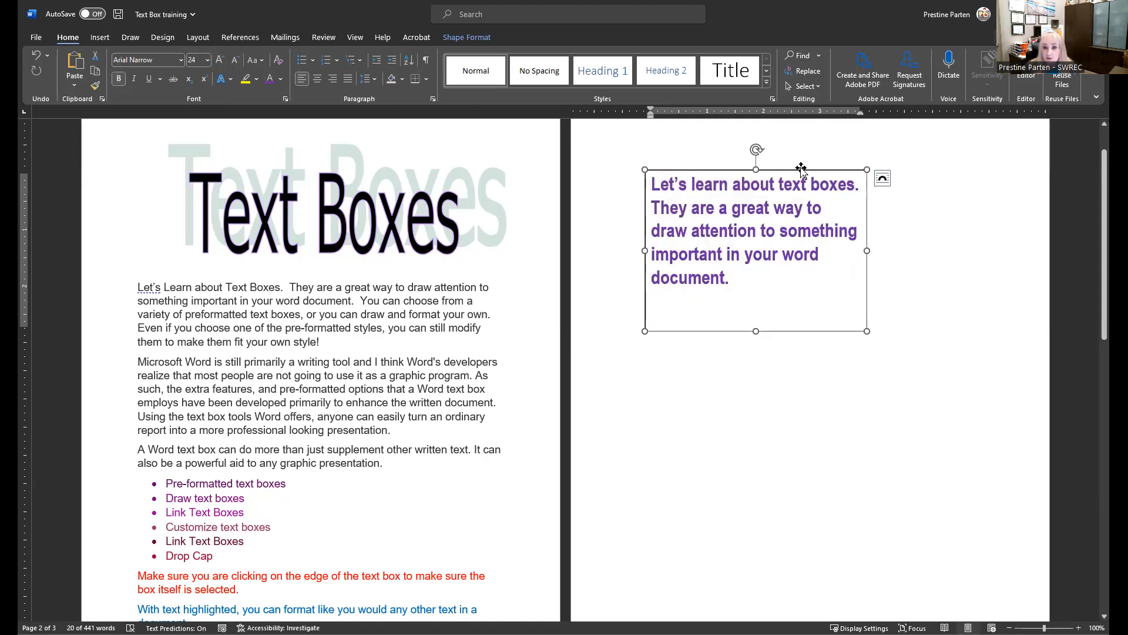
- Select the text box by its border and open its shape formatting options
mouse_move(801, 170)
mouse_down()
mouse_move(644, 207)
mouse_move(470, 124)
mouse_move(402, 157)
mouse_move(411, 158)
mouse_move(376, 152)
mouse_move(489, 143)
mouse_move(431, 145)
mouse_move(800, 168)
mouse_up()
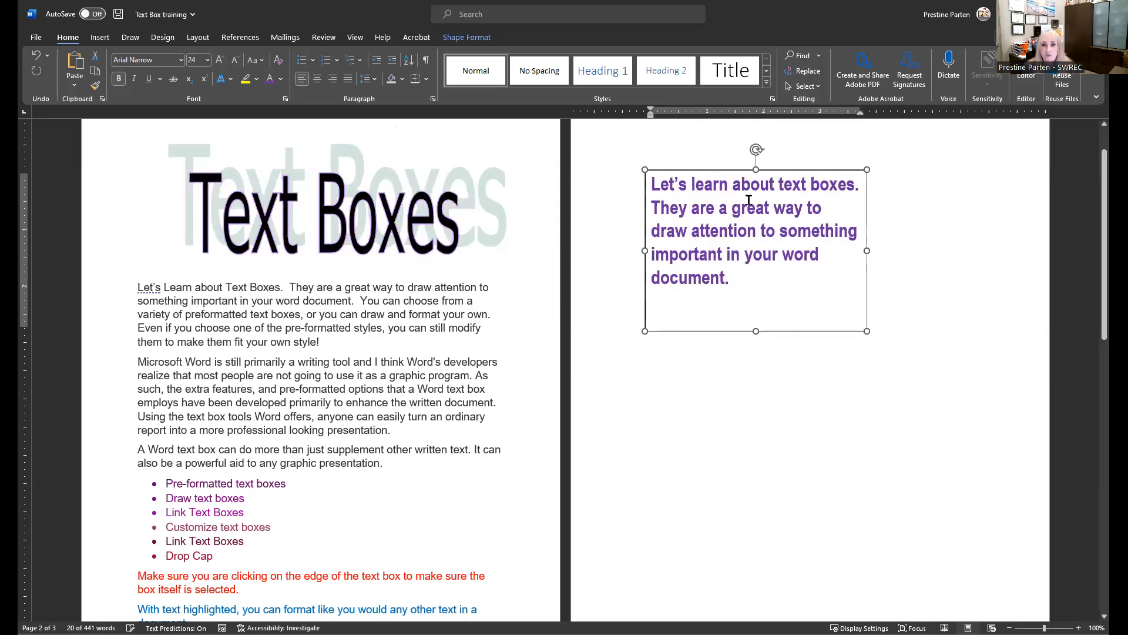
right_click(801, 173)
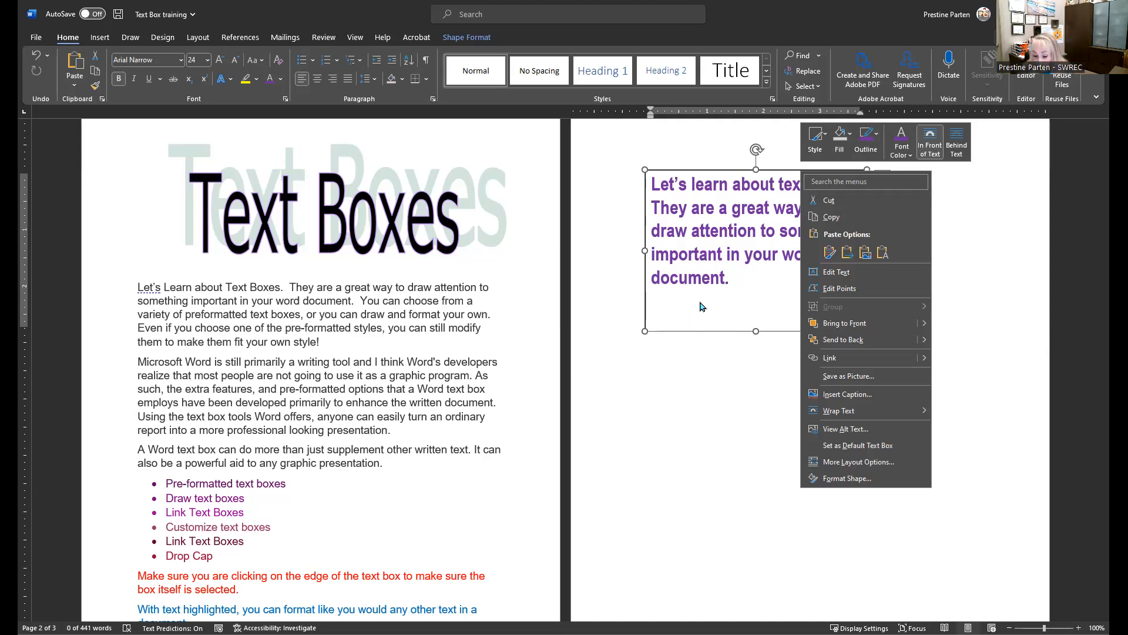
click(707, 171)
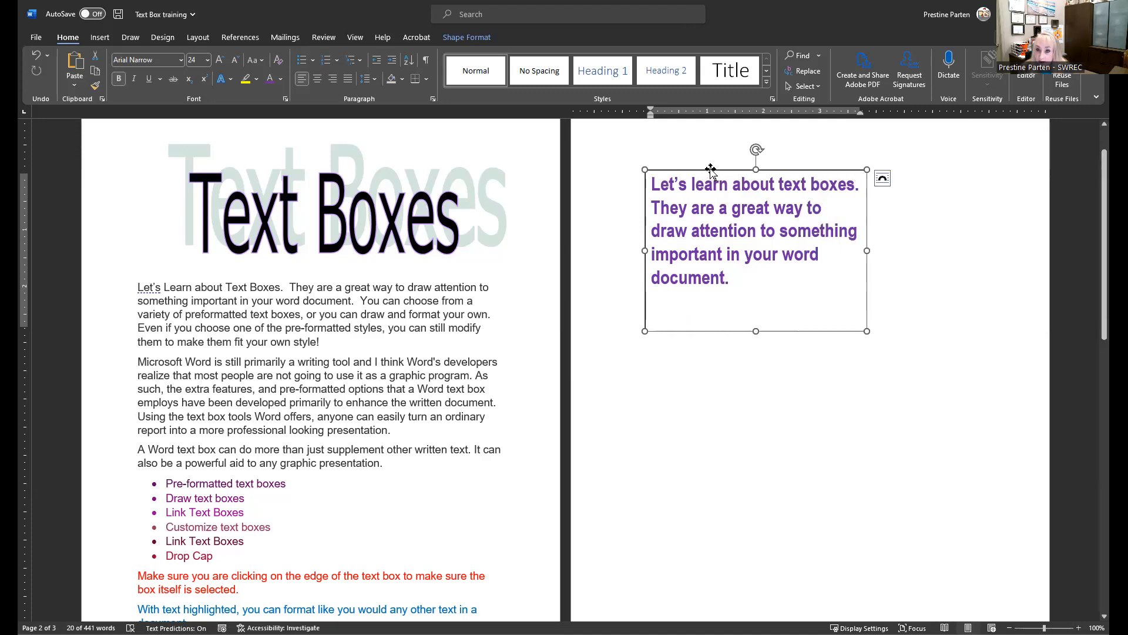
right_click(712, 172)
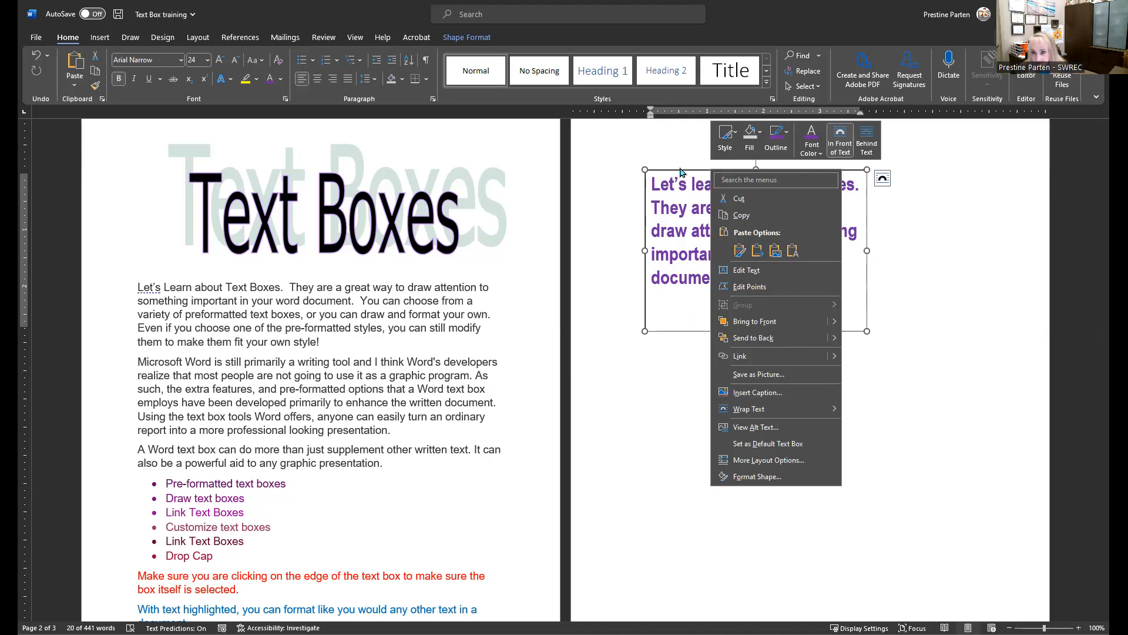
click(744, 477)
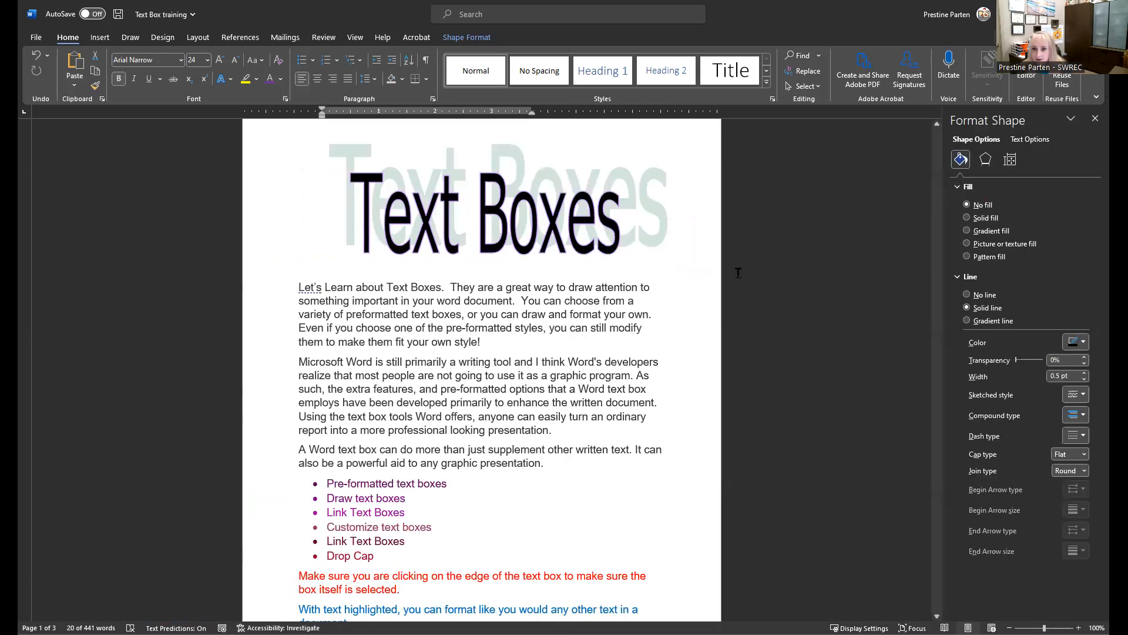
scroll(739, 274, down, 7)
scroll(738, 273, down, 3)
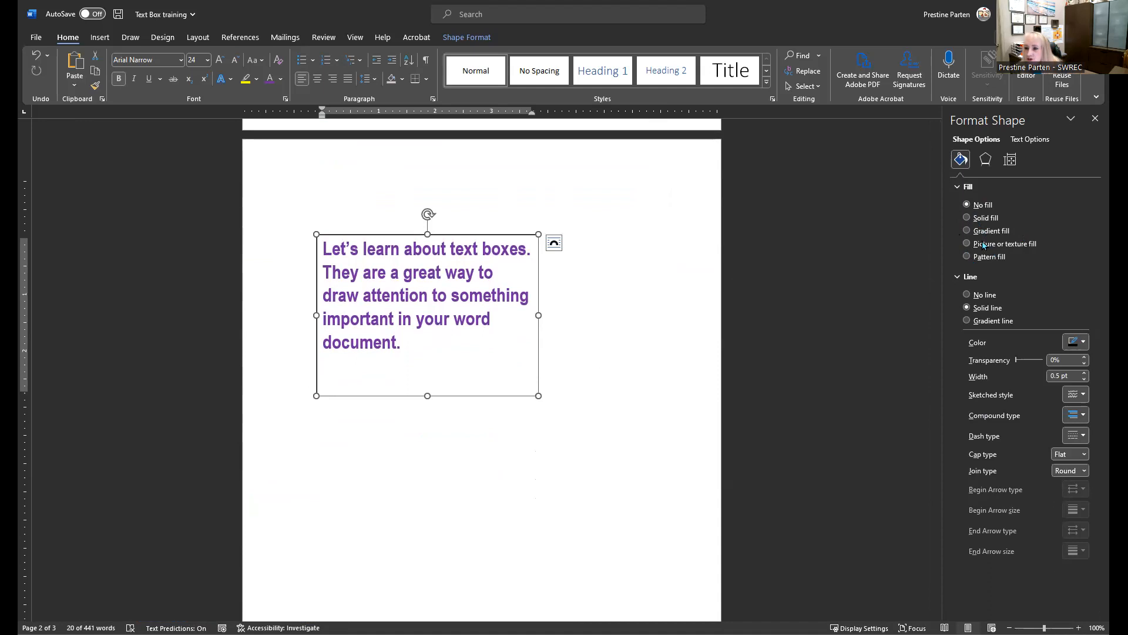
- Apply a gradient fill with a dark orange first stop and a blue stop at 83%, moving the middle stop to 48%
click(967, 231)
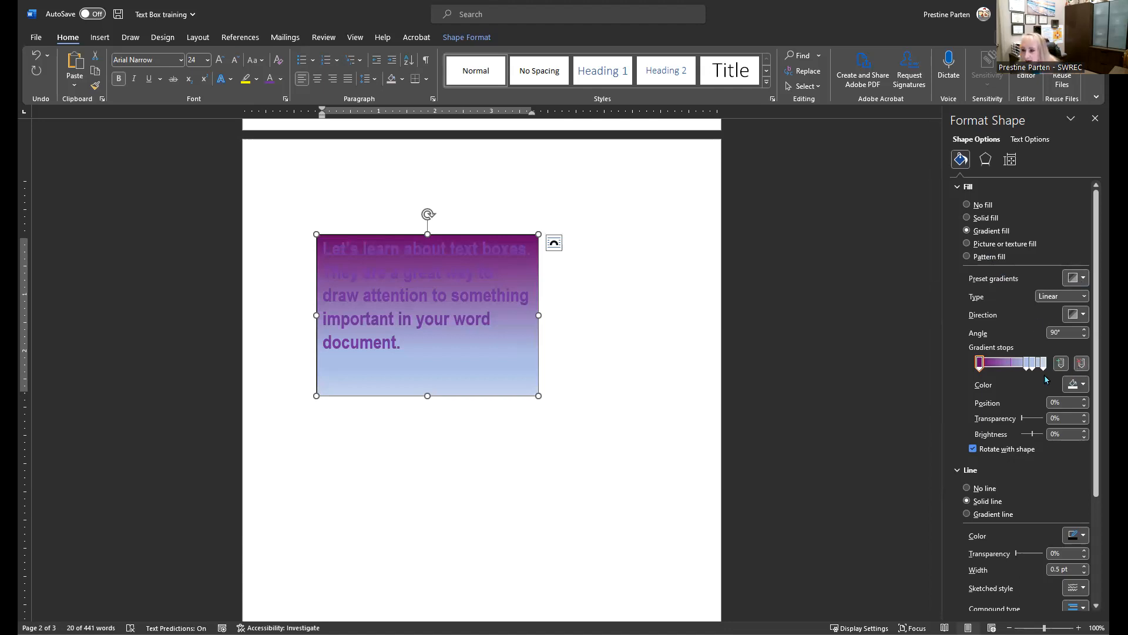
click(1083, 385)
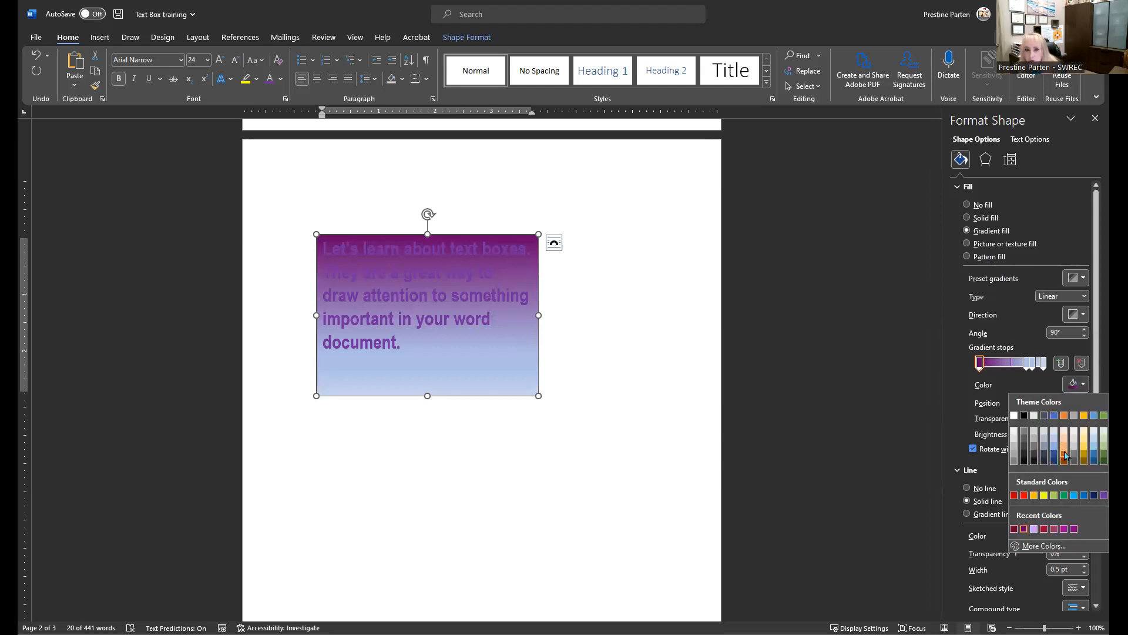
click(1065, 454)
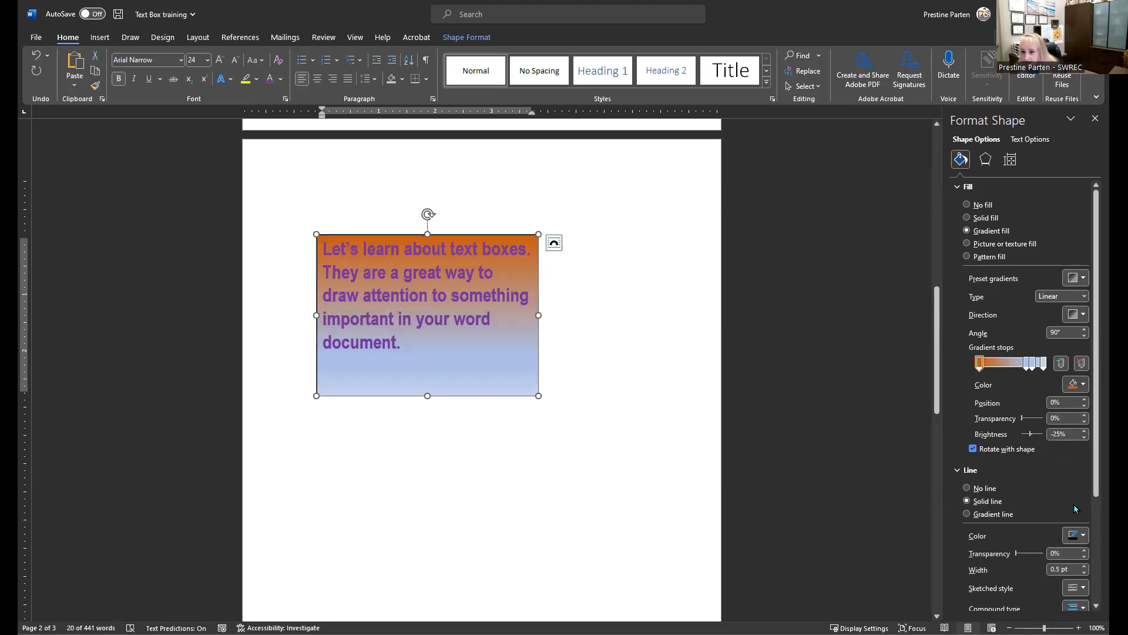
click(1032, 364)
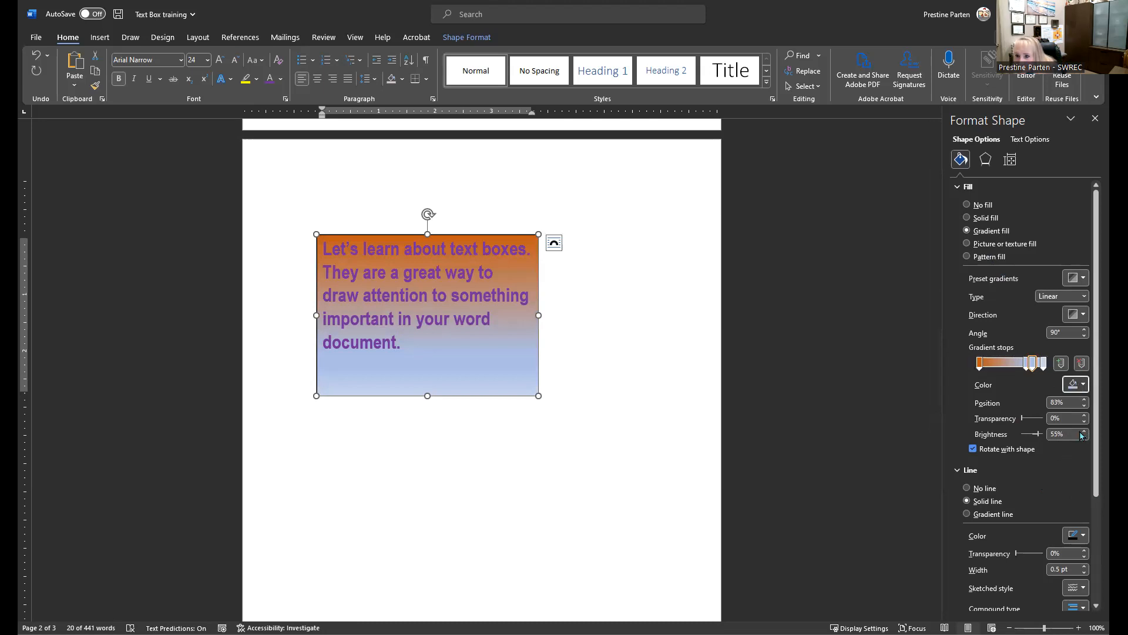
click(1080, 386)
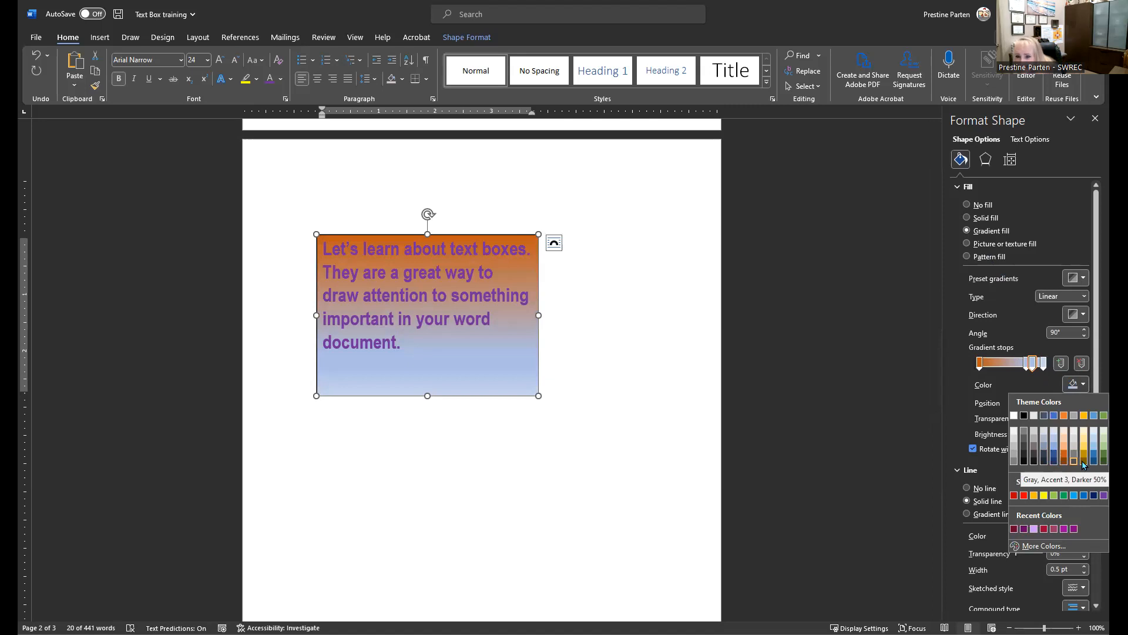
click(1094, 463)
click(1019, 364)
drag(1020, 364, 1010, 365)
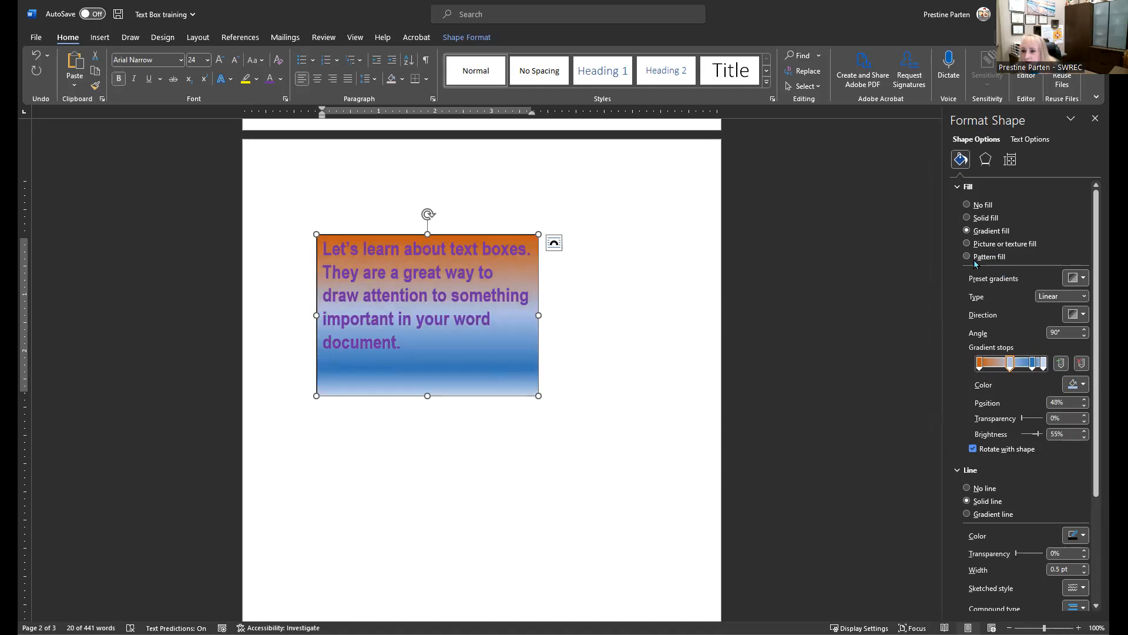
- Fill the text box with a solid dark gold theme color
click(967, 218)
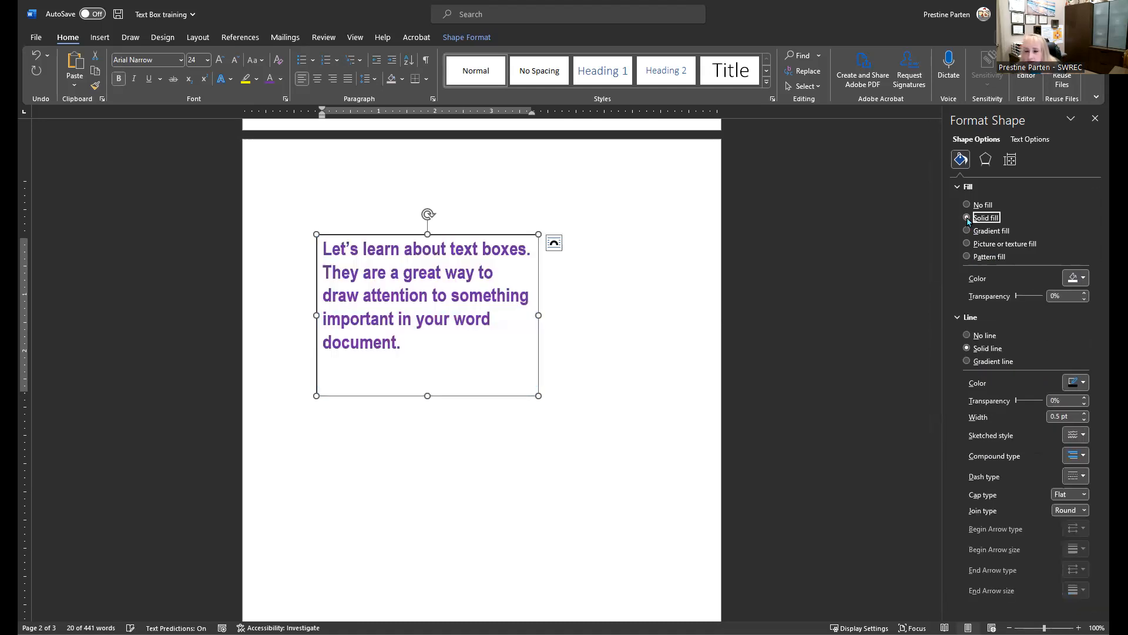
click(1083, 279)
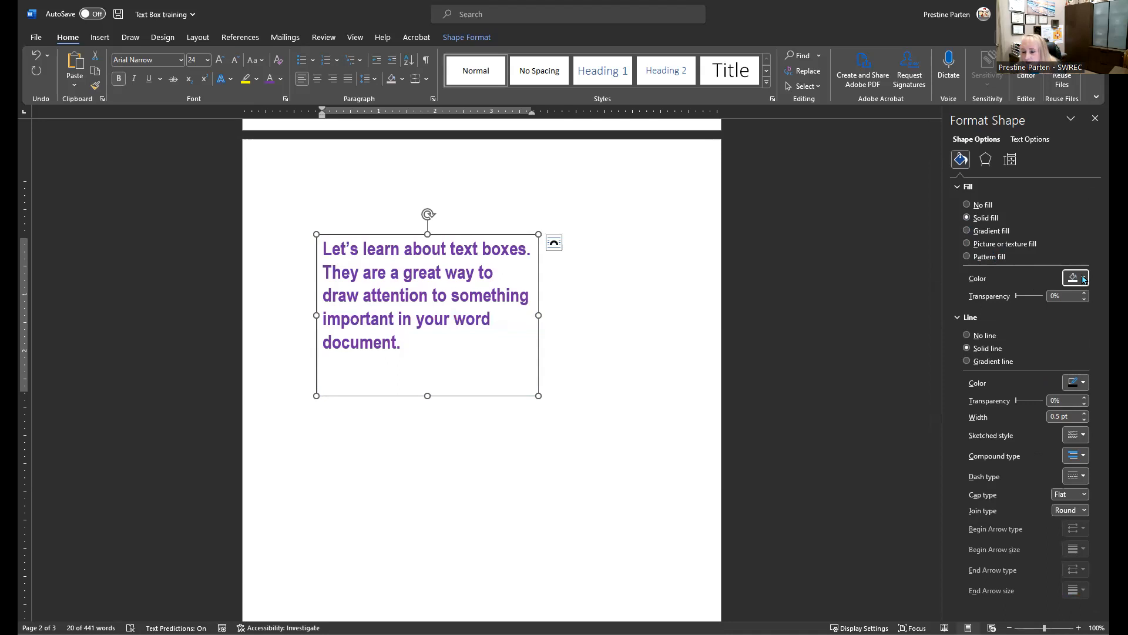
click(1085, 280)
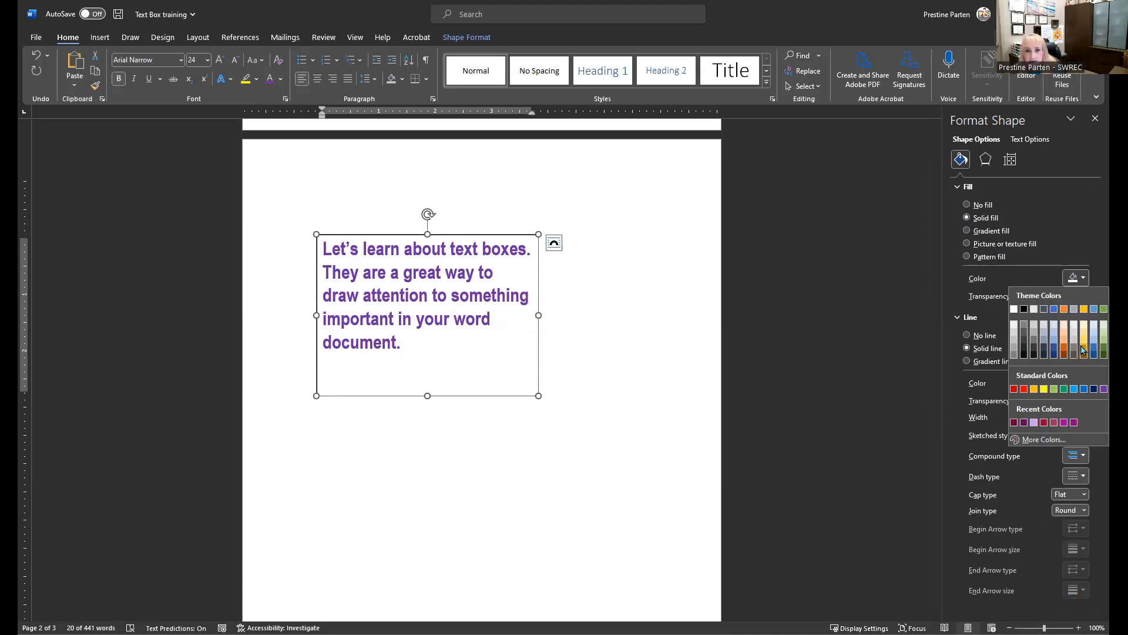
click(1085, 350)
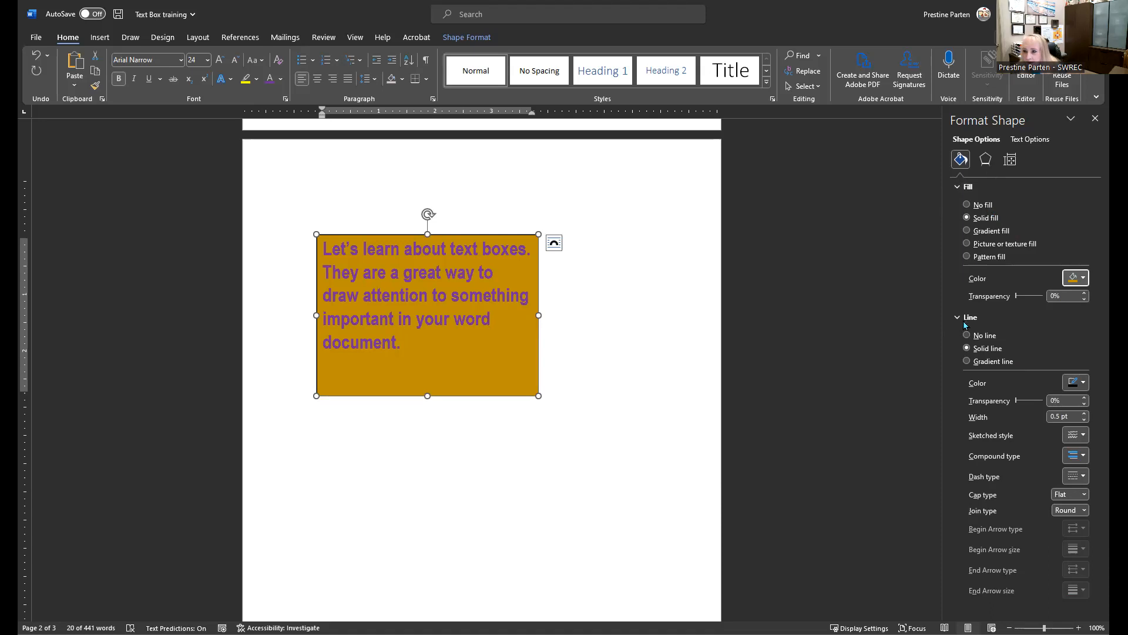
- Color the text box outline standard red and give it the wavy sketched style
click(1080, 387)
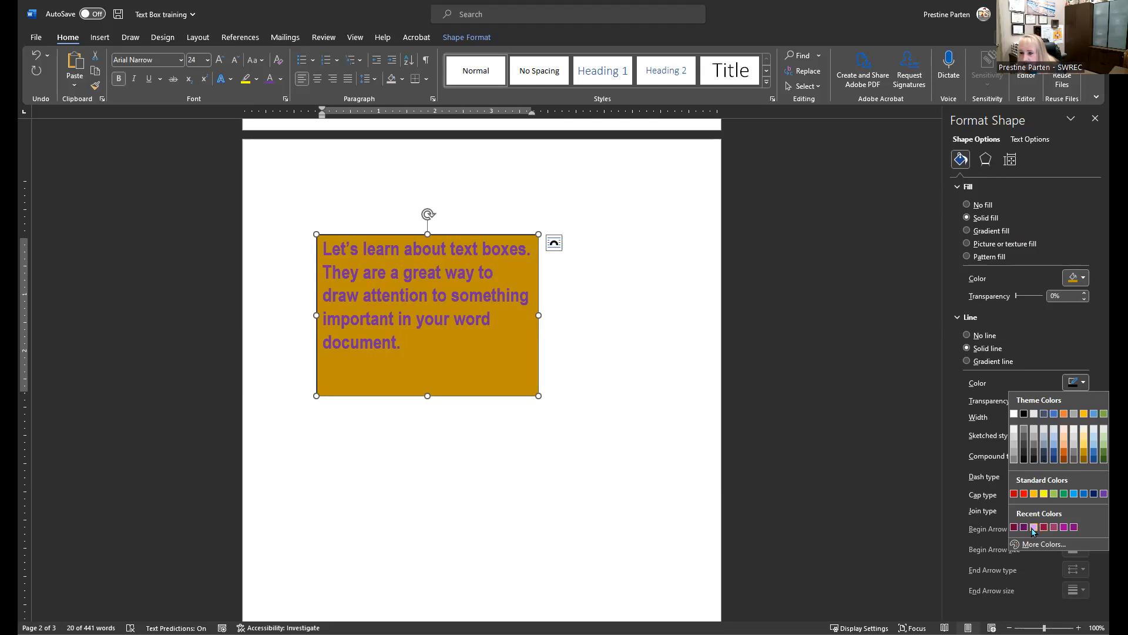
click(1024, 495)
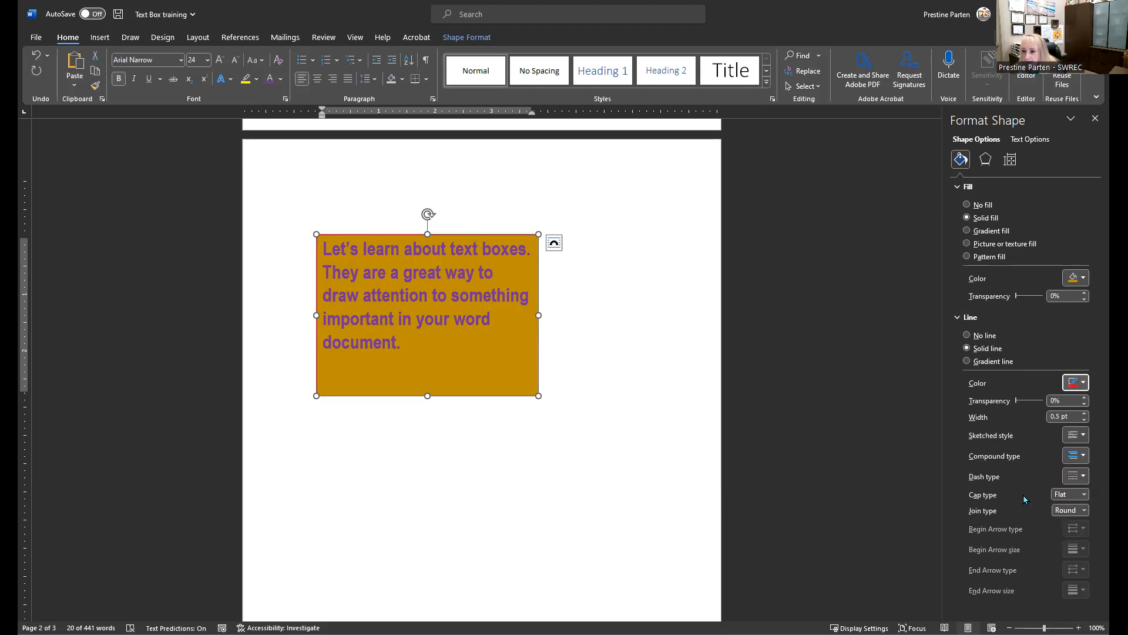
click(1079, 437)
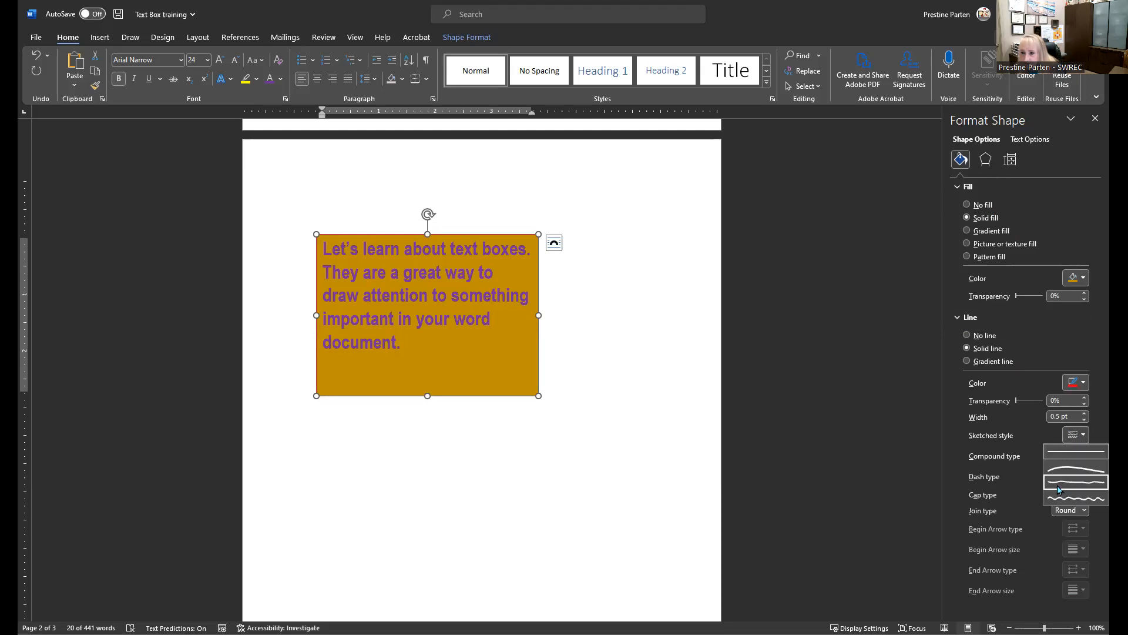
click(1069, 498)
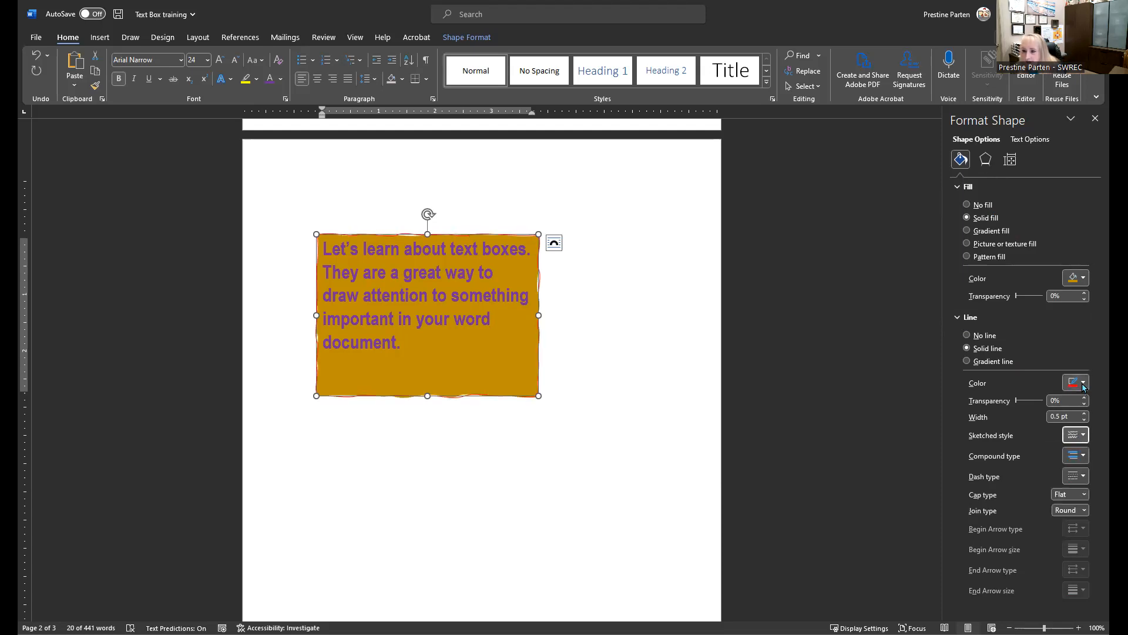
- Increase the text box outline width to 3.25 pt
click(1084, 413)
click(1084, 414)
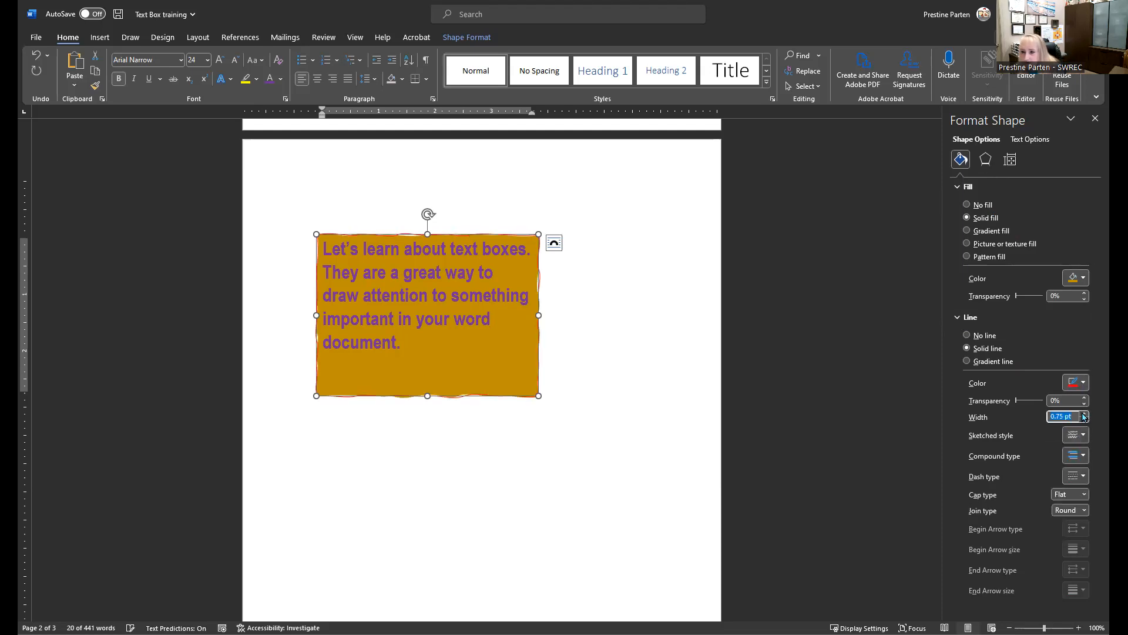
click(1084, 414)
click(1084, 413)
click(1084, 414)
click(1085, 414)
click(1085, 414)
click(1085, 414)
click(1085, 414)
click(1085, 414)
click(1084, 414)
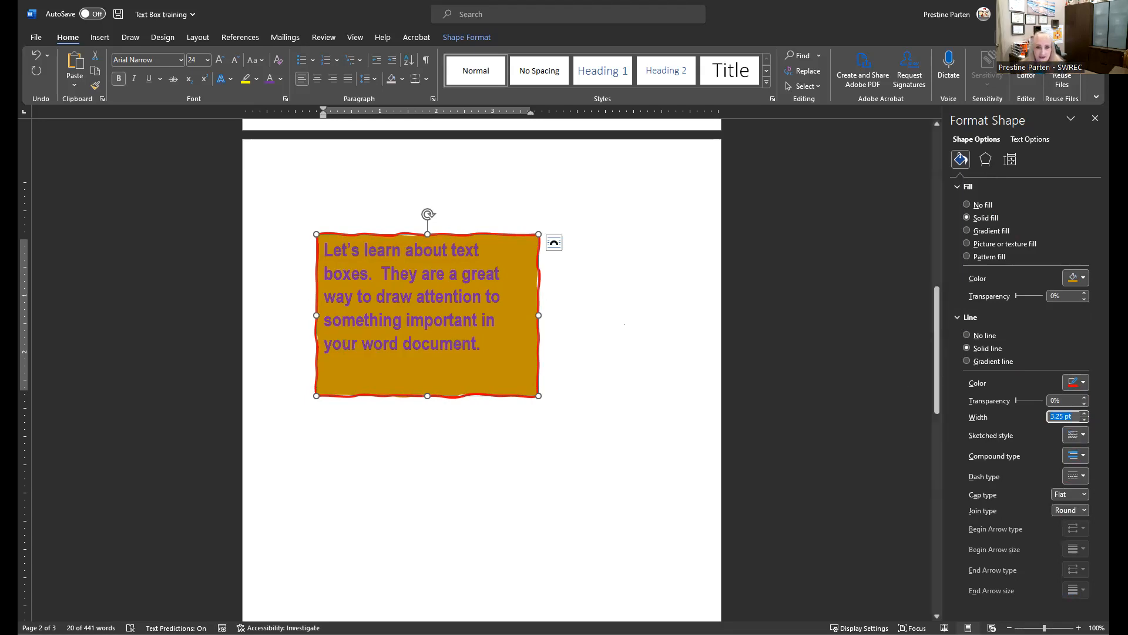
- Deselect the text box, set the text fill transparency to 20% at the page's insertion point, and close the formatting pane
click(601, 340)
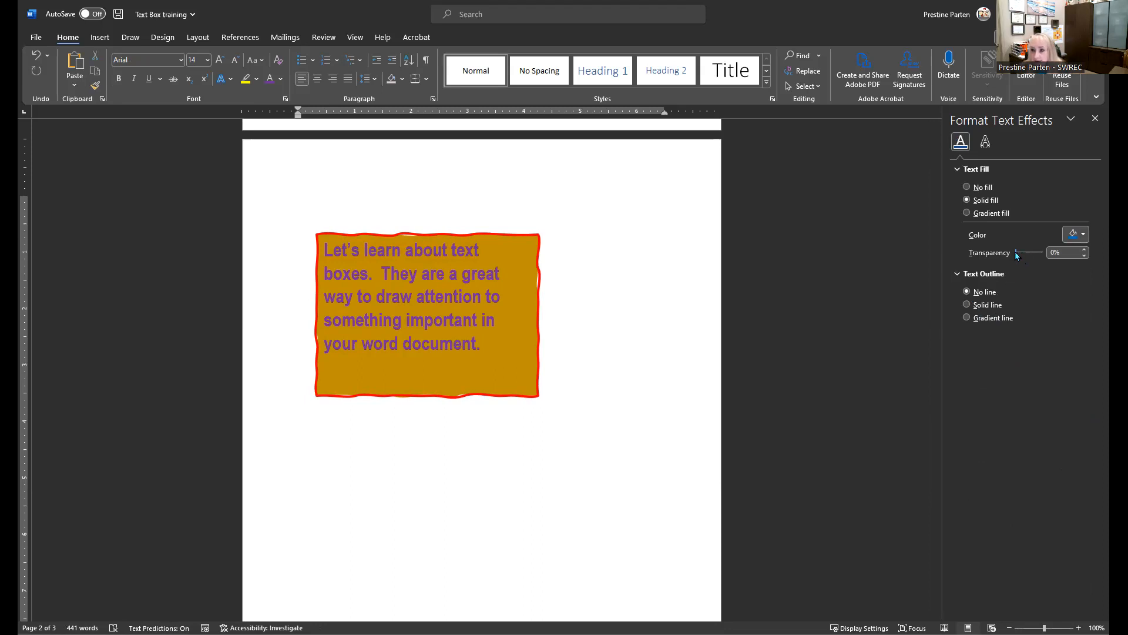
drag(1020, 251, 1020, 253)
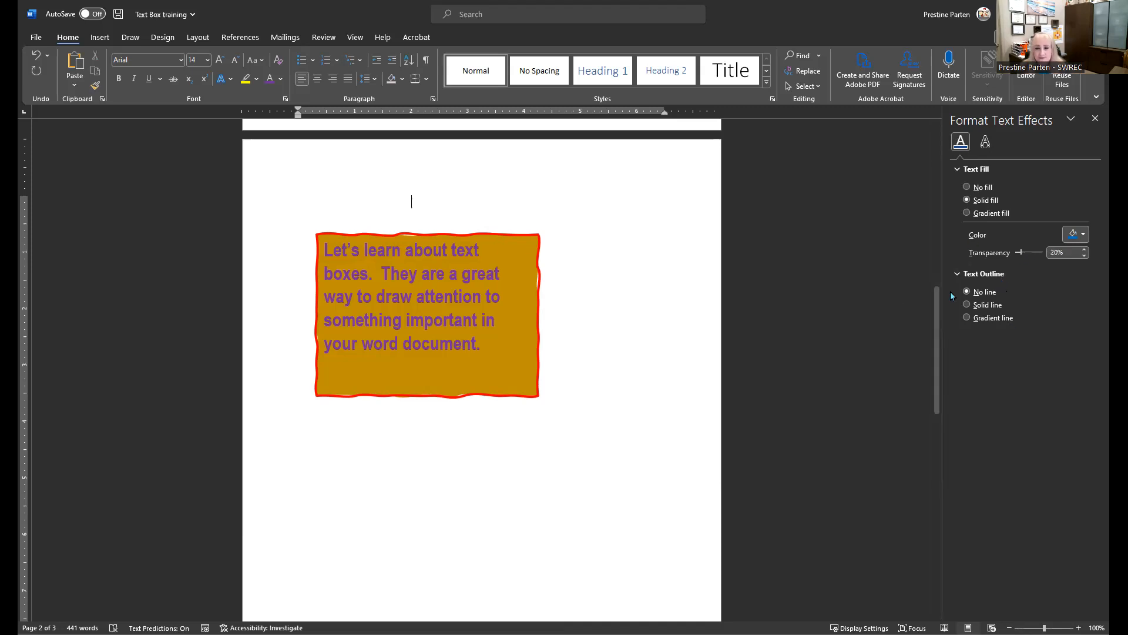
click(1094, 120)
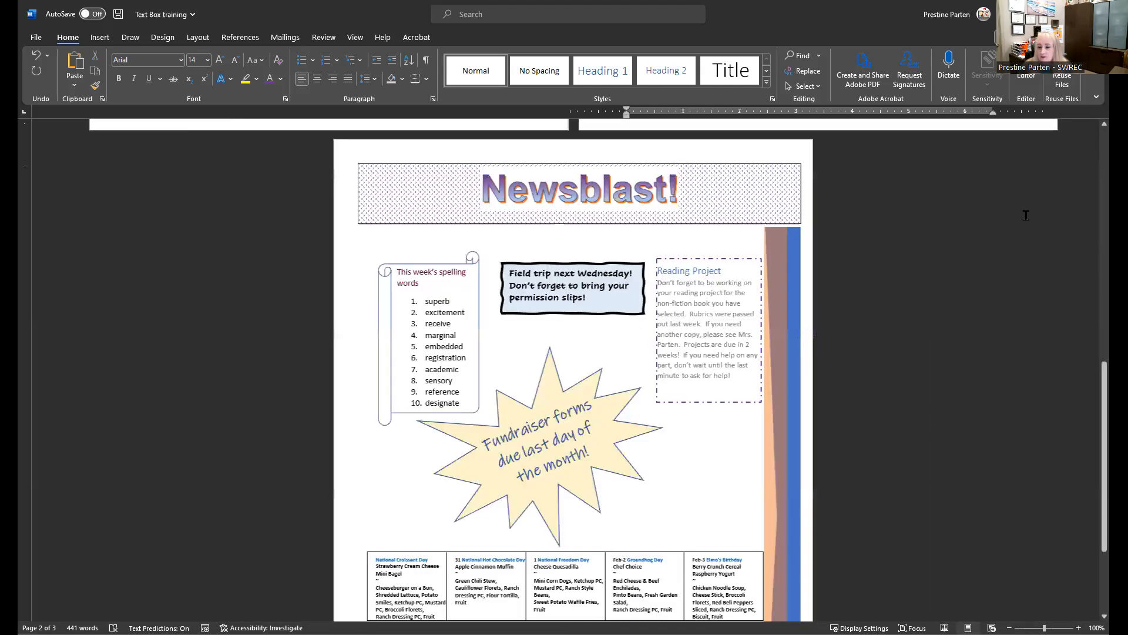
- Ignore the formality suggestion on "Let's" at the start of the first page's opening paragraph
scroll(768, 202, up, 10)
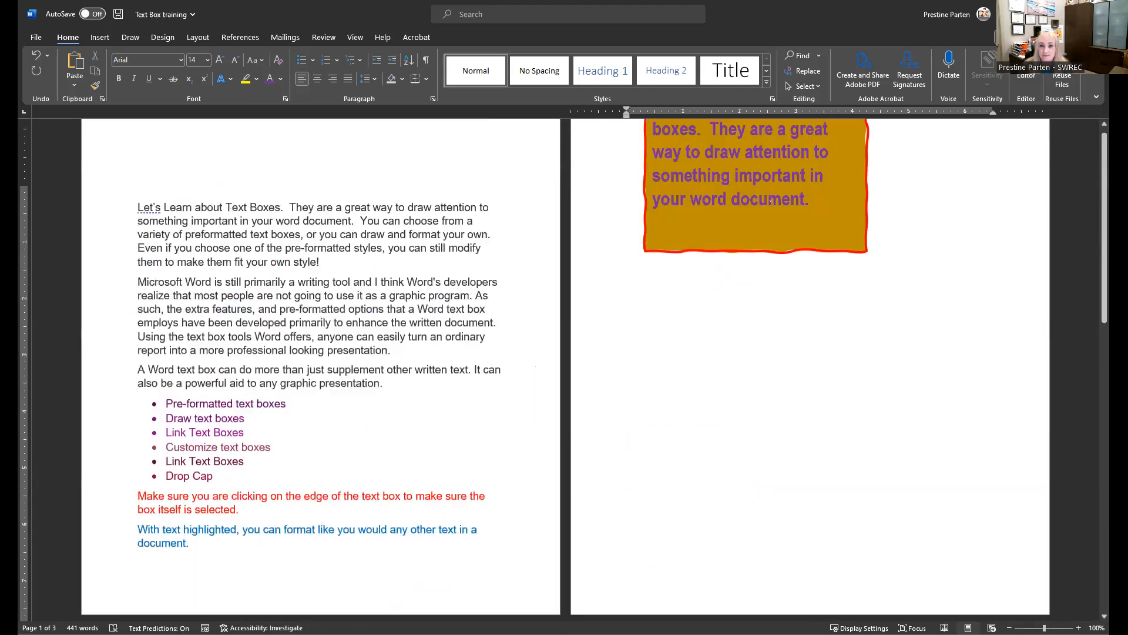
scroll(769, 200, up, 3)
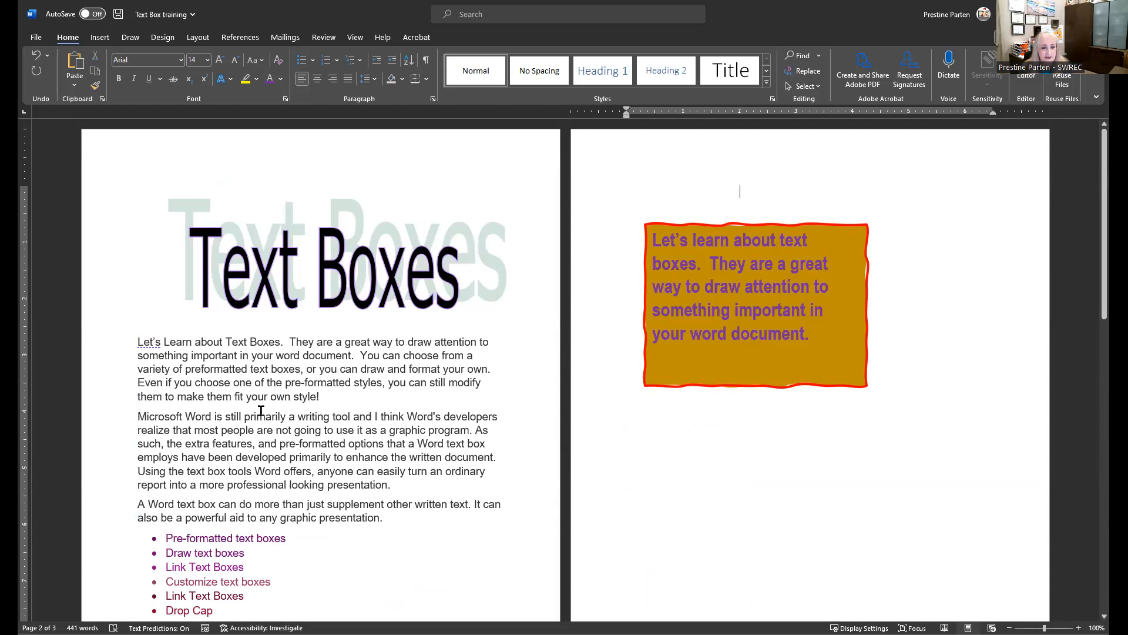
click(100, 37)
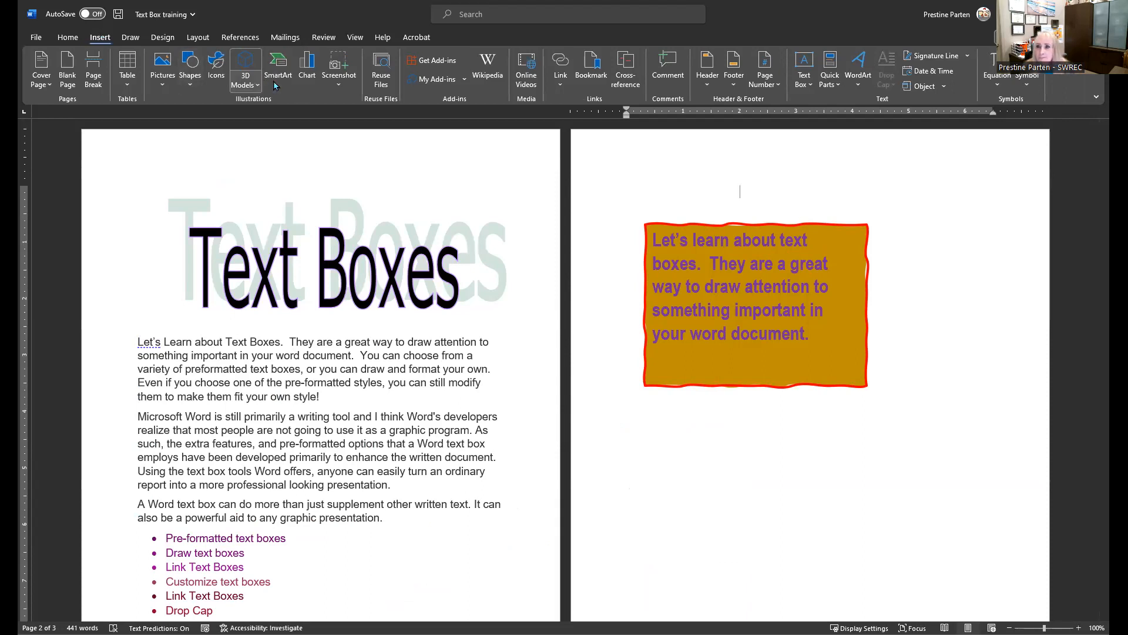
click(137, 344)
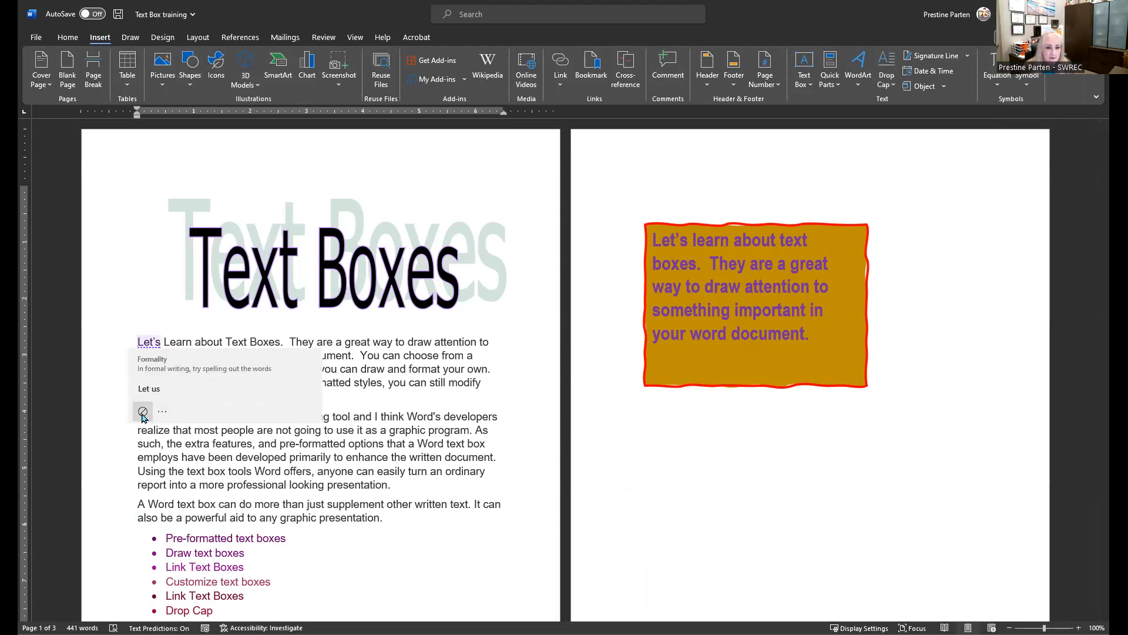
click(142, 414)
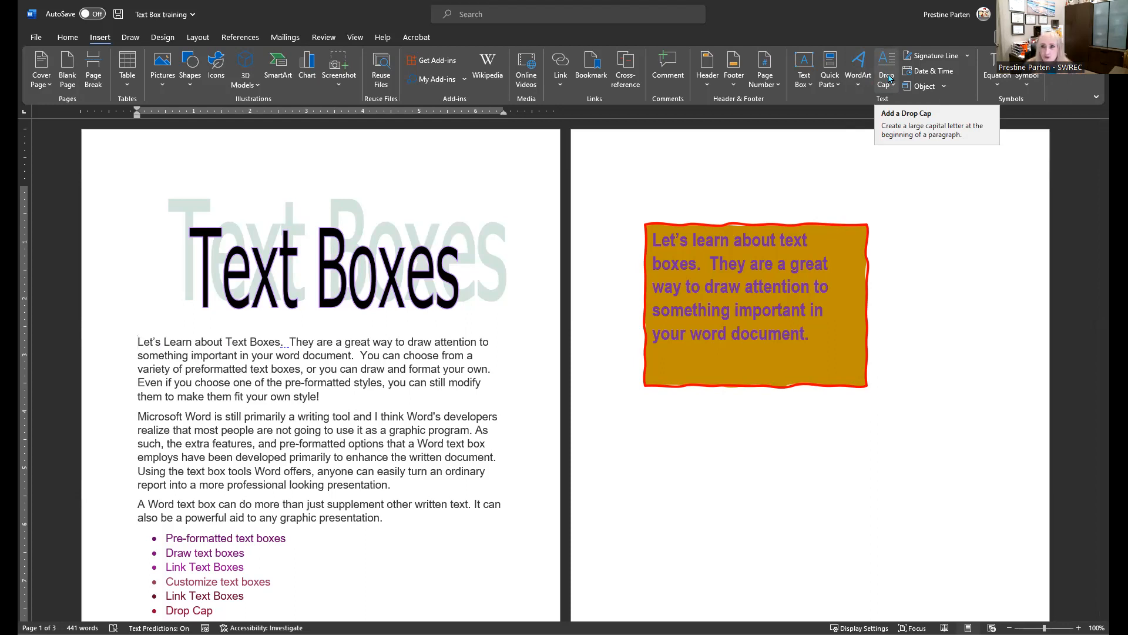
- Add a Dropped drop cap to the opening paragraph on the first page and place the cursor in its letter
click(890, 78)
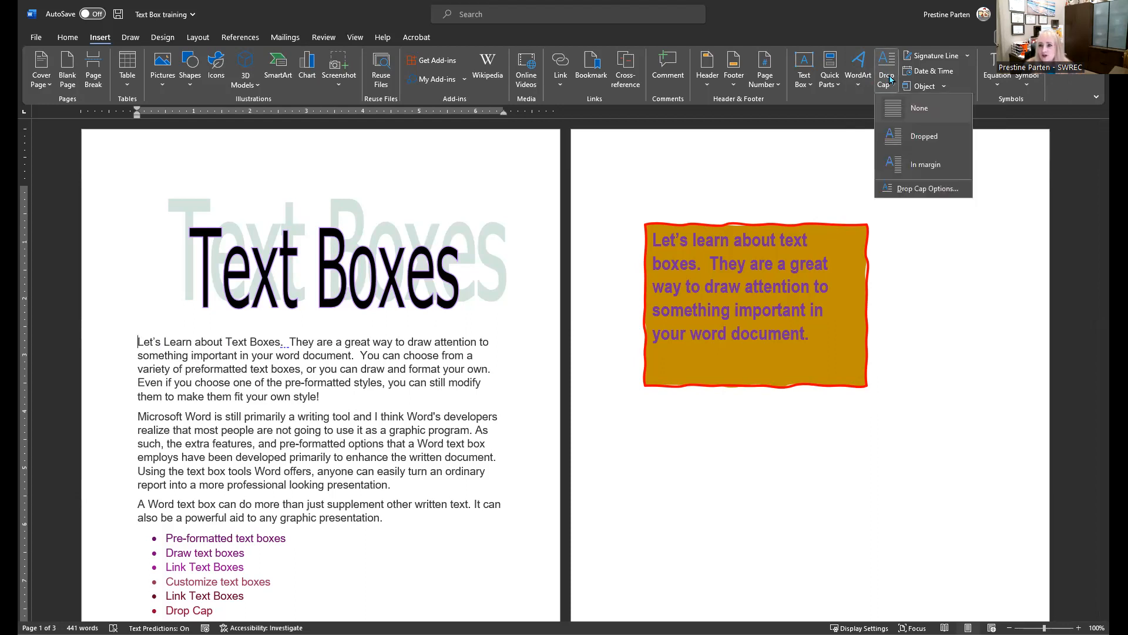
click(902, 134)
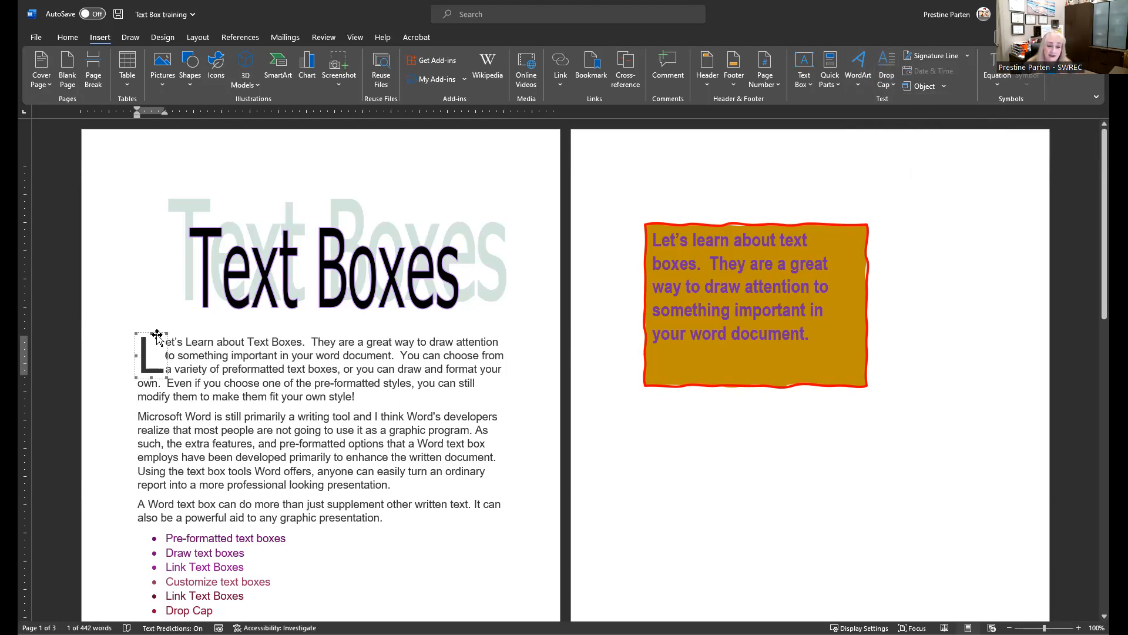
click(158, 361)
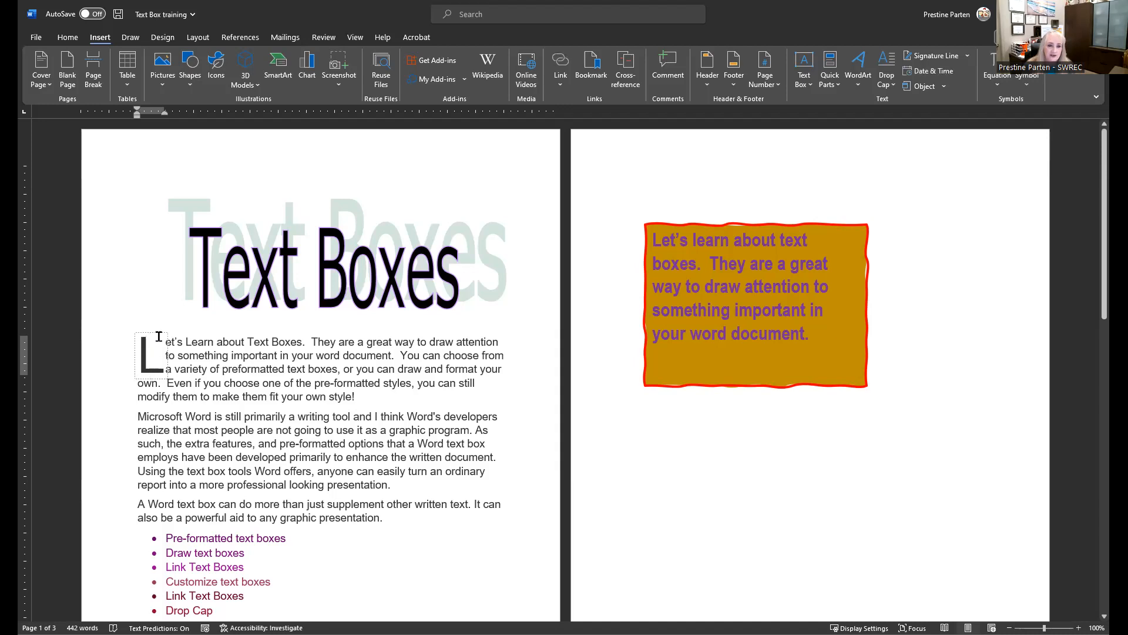
- Select the drop cap letter of the opening paragraph and set its font color to standard red
right_click(159, 336)
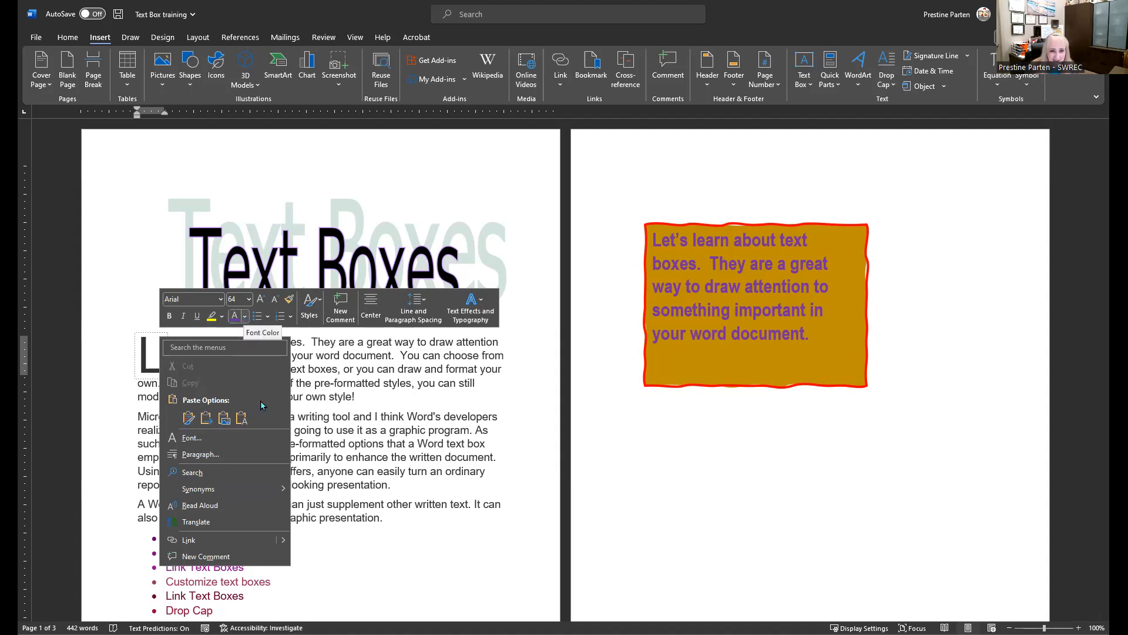
click(246, 318)
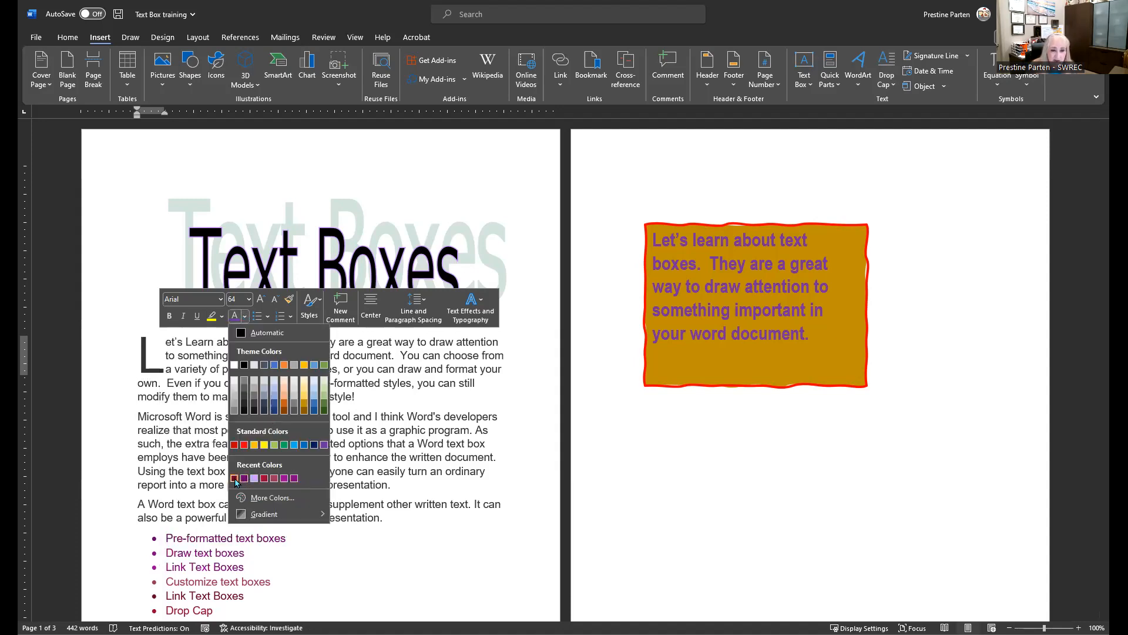
click(243, 446)
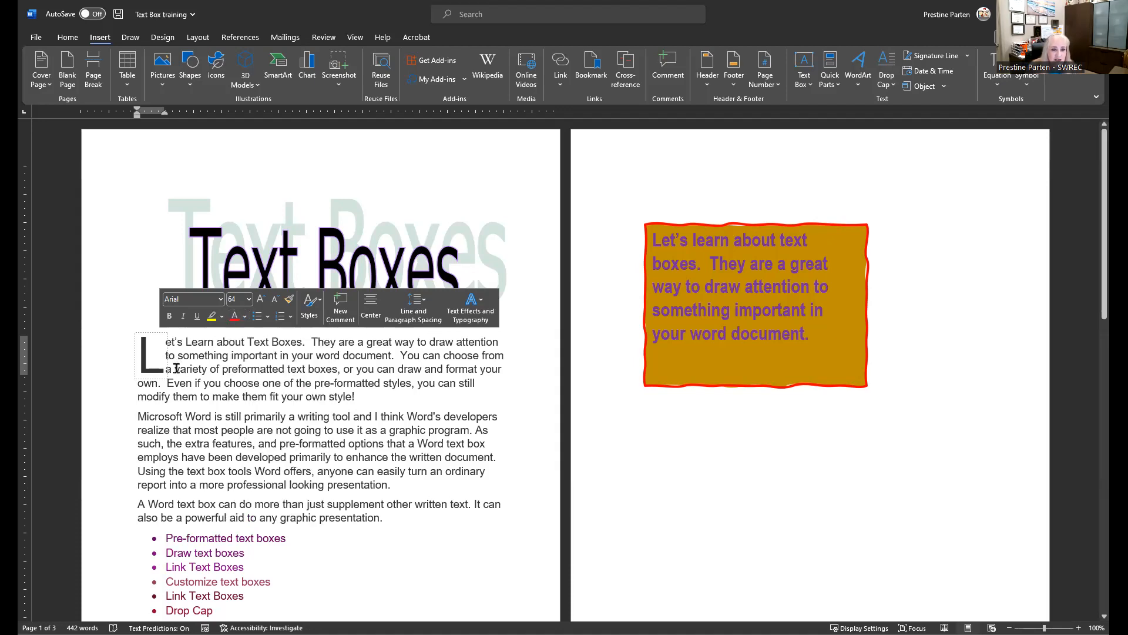
click(145, 356)
double_click(146, 356)
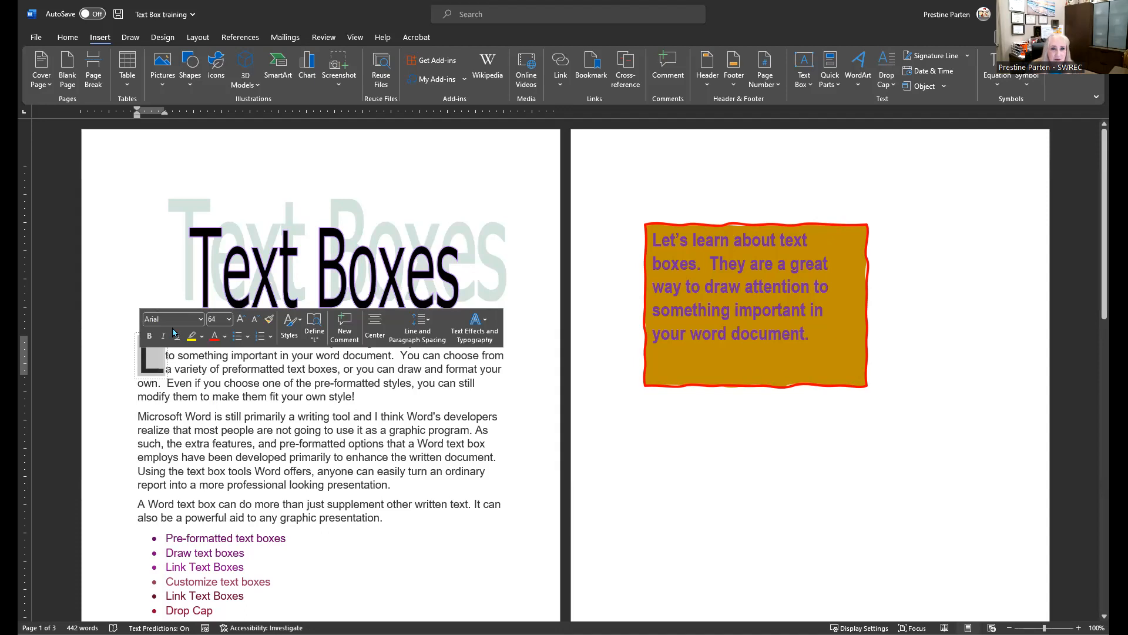
click(67, 37)
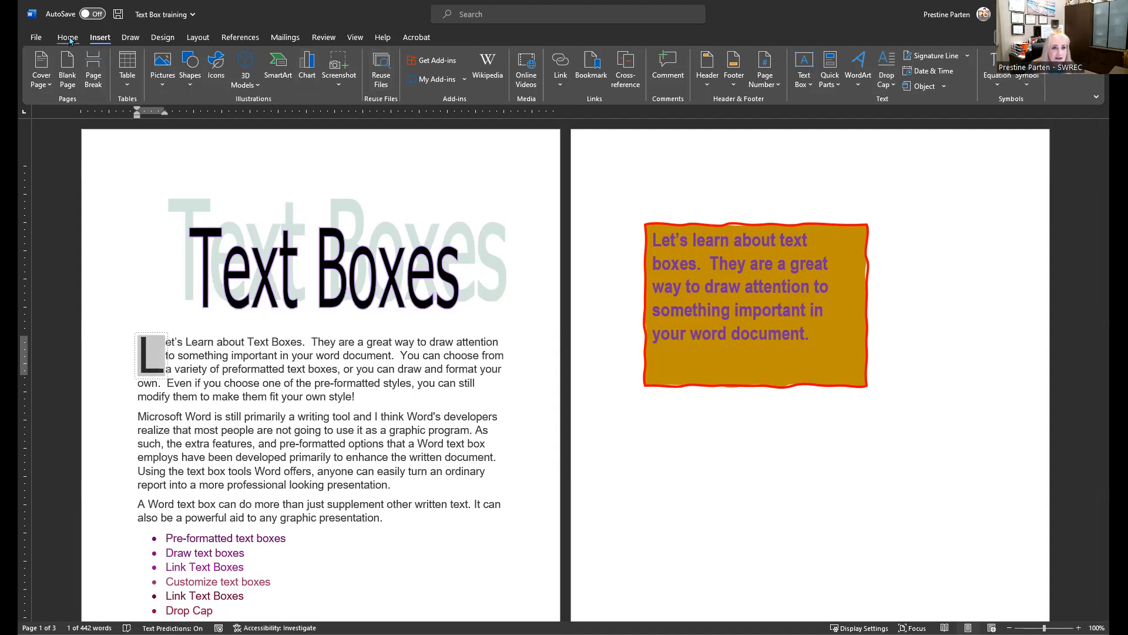
click(269, 79)
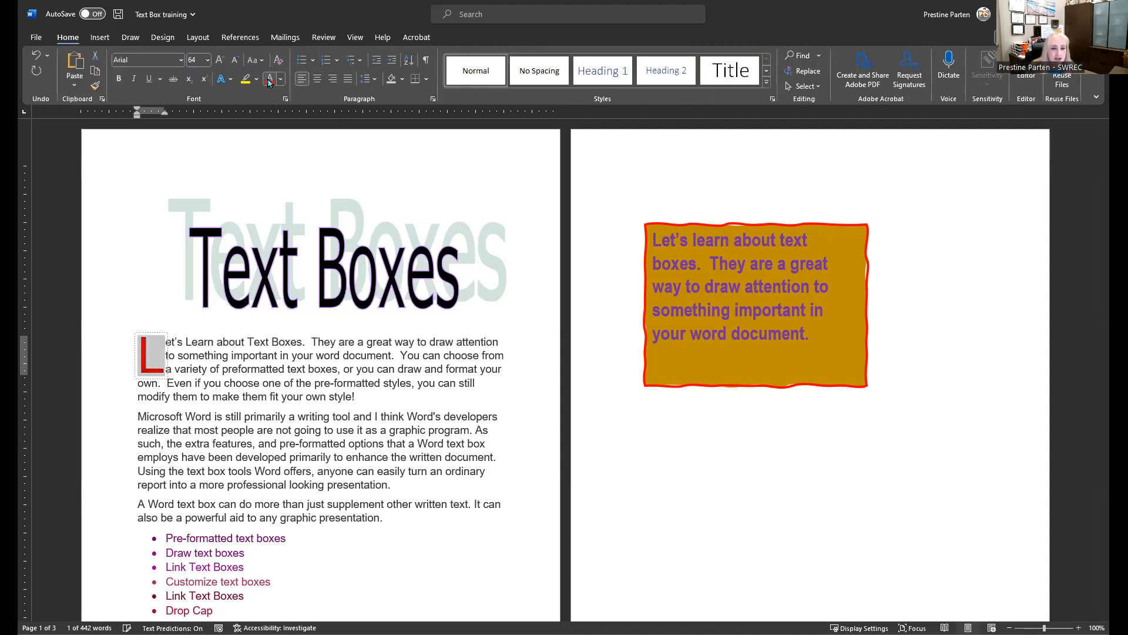
- Try Freestyle Script on the drop cap, replace it with the Blackadder ITC font, and deselect the letter
click(179, 60)
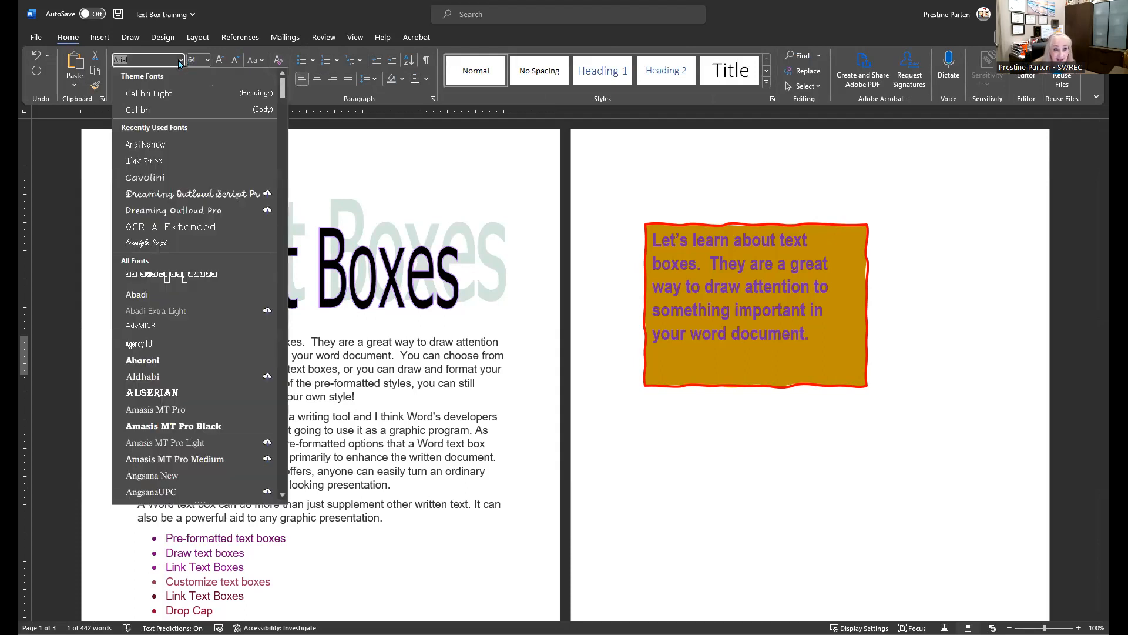
click(153, 242)
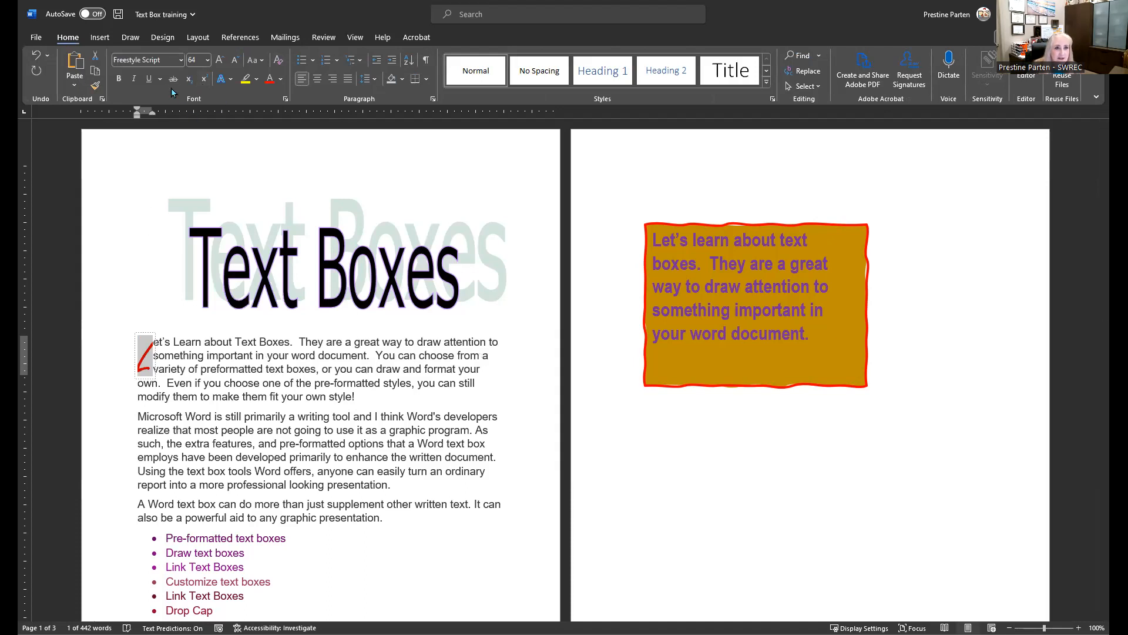
click(180, 61)
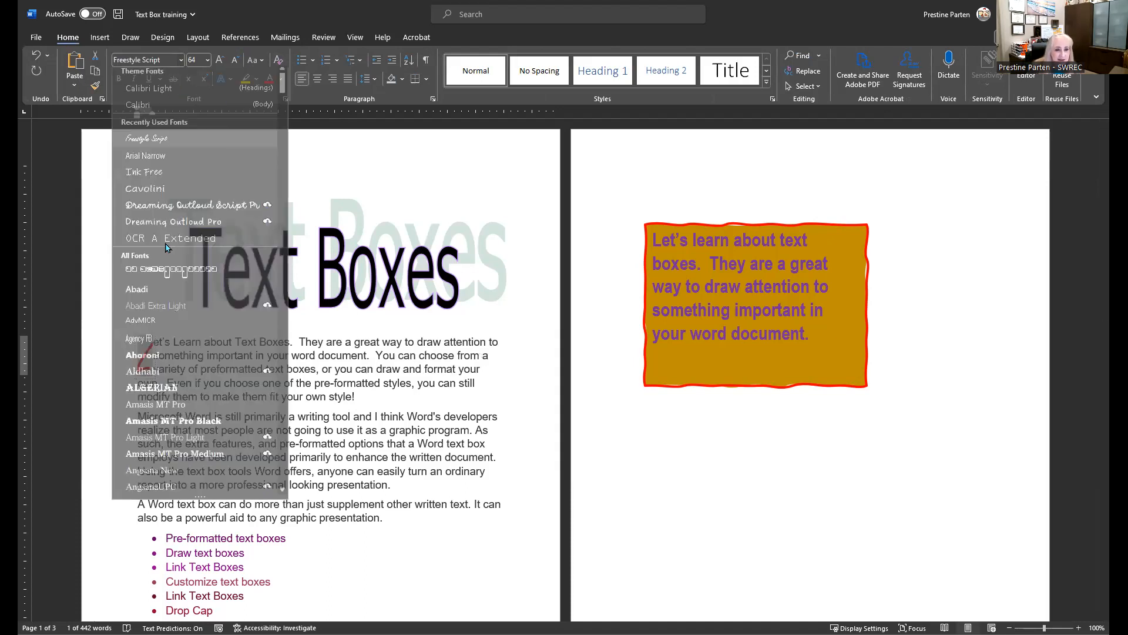
scroll(174, 245, down, 8)
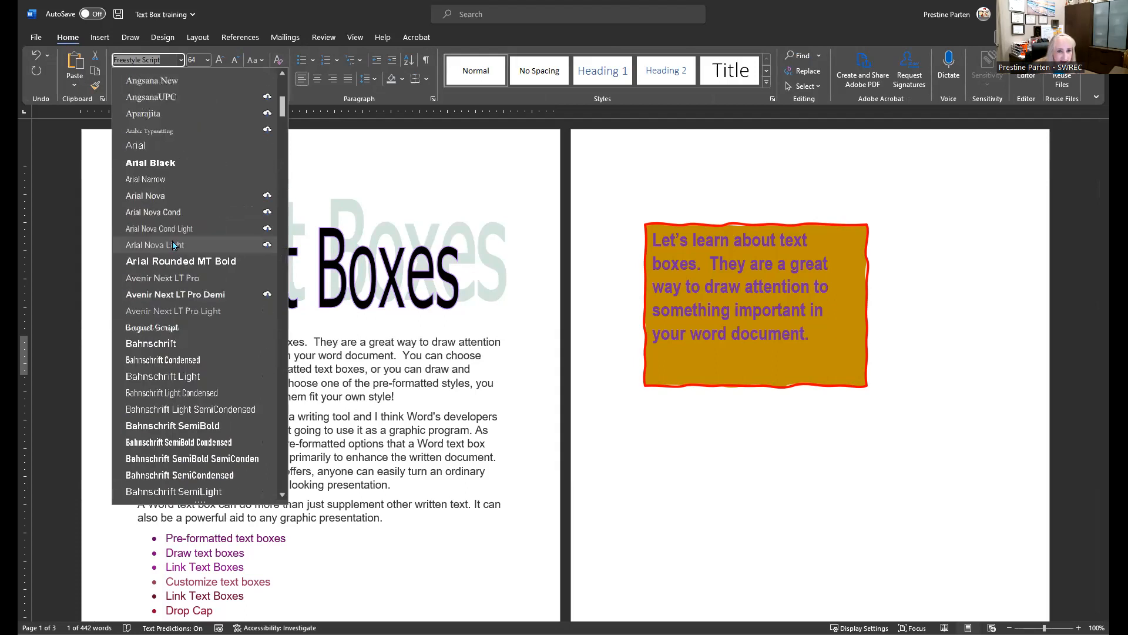
scroll(177, 246, down, 3)
scroll(185, 245, down, 5)
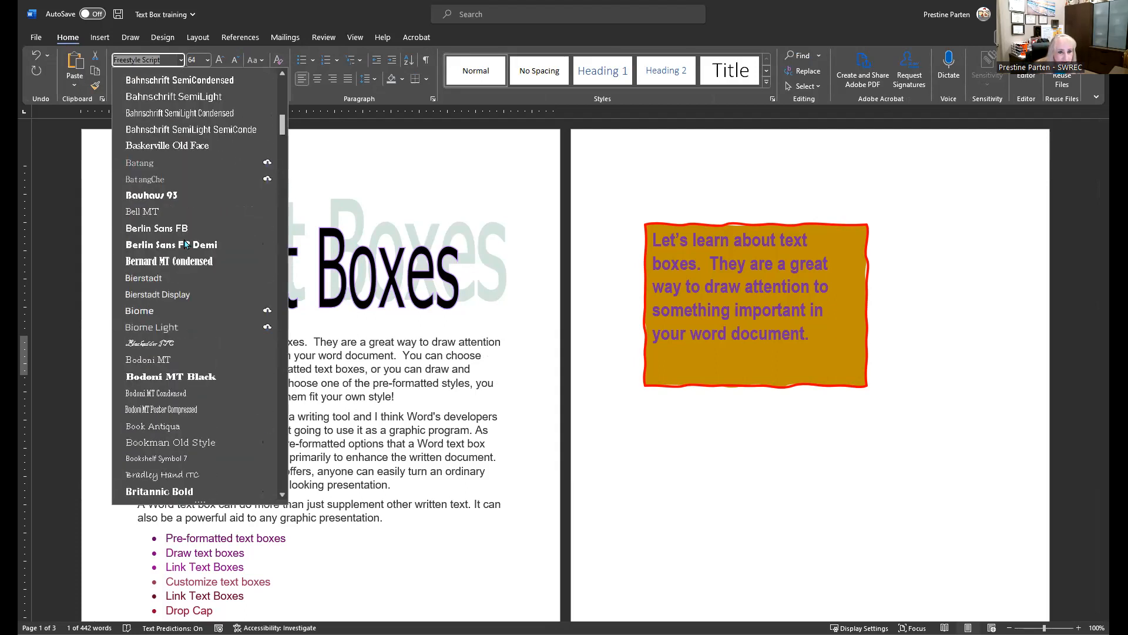
click(167, 346)
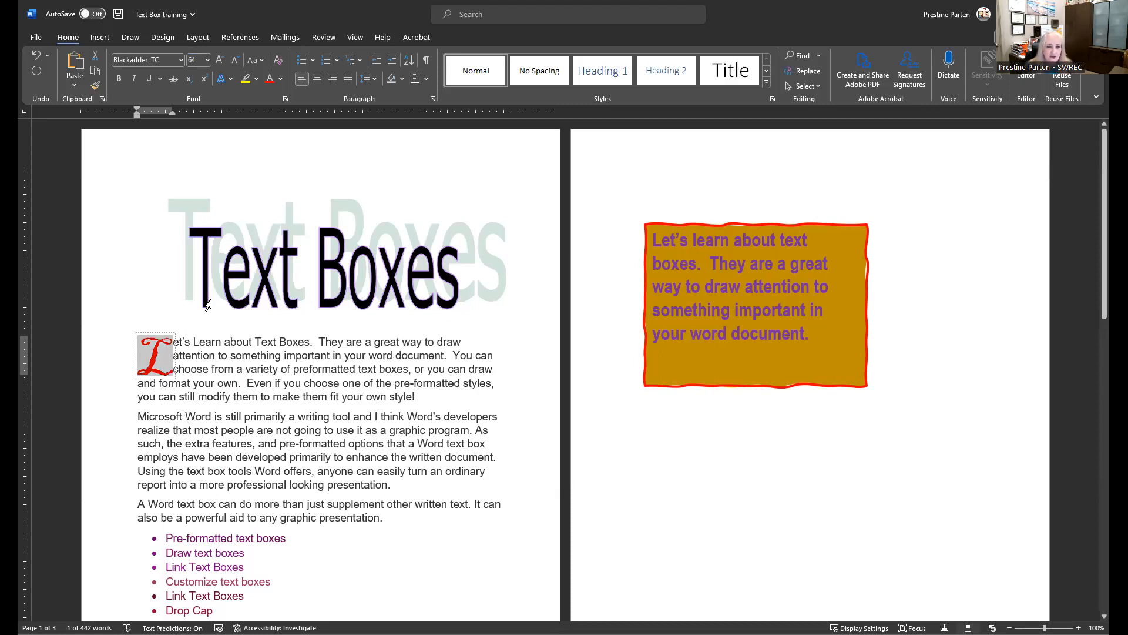
click(140, 264)
- Examine the text boxes and shapes on the Newsblast! newsletter page and return to the first page
scroll(425, 343, down, 3)
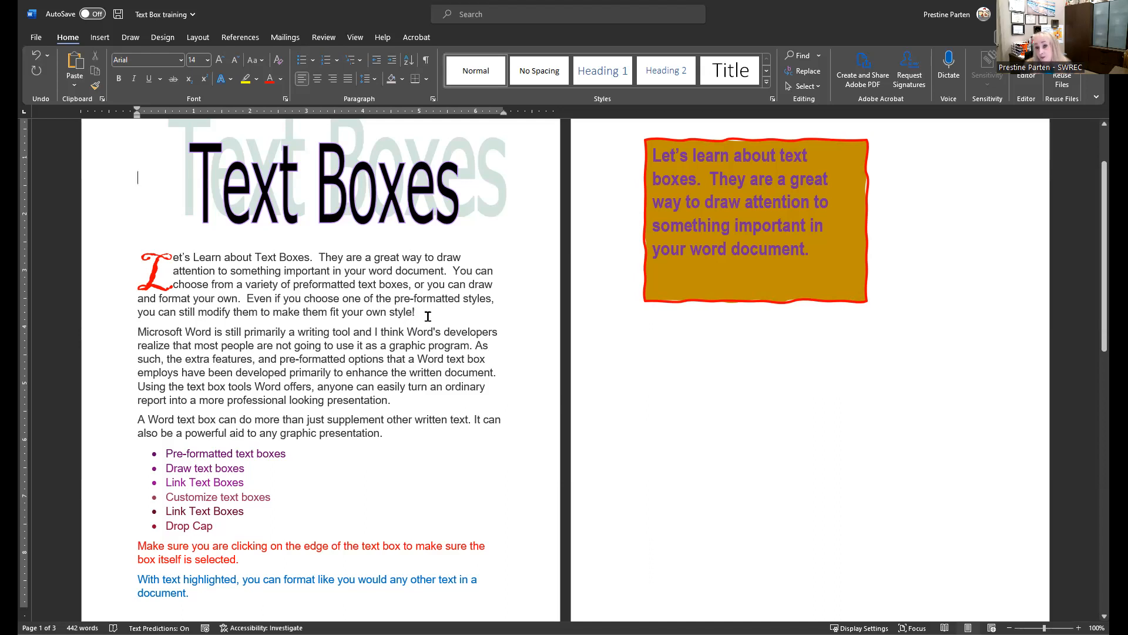
scroll(428, 317, down, 5)
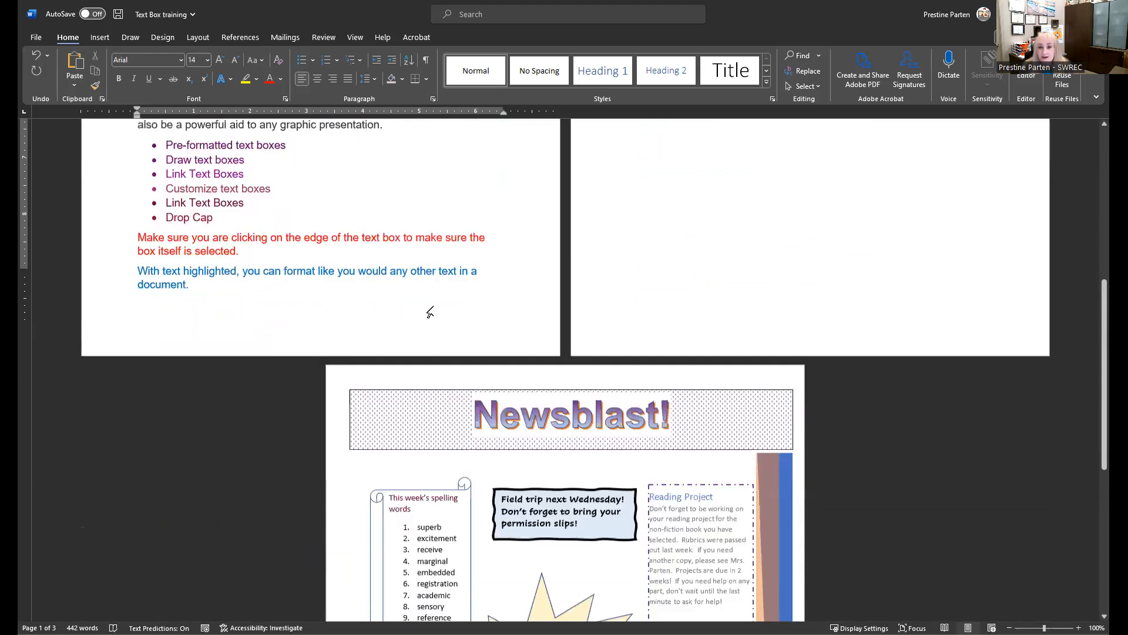
scroll(430, 310, down, 4)
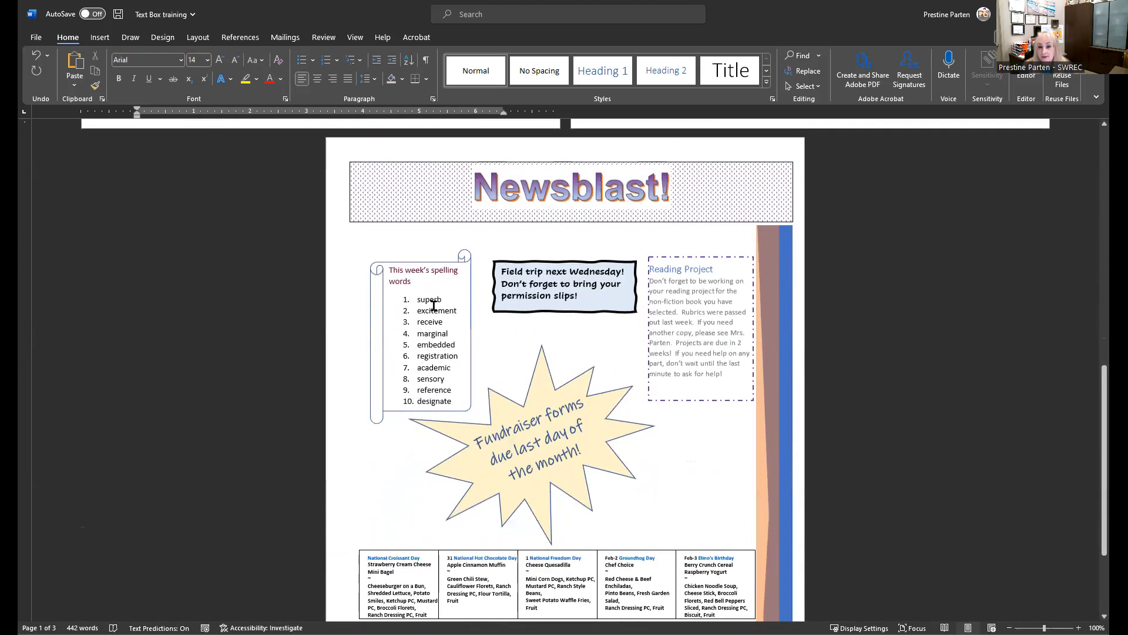
scroll(434, 305, down, 1)
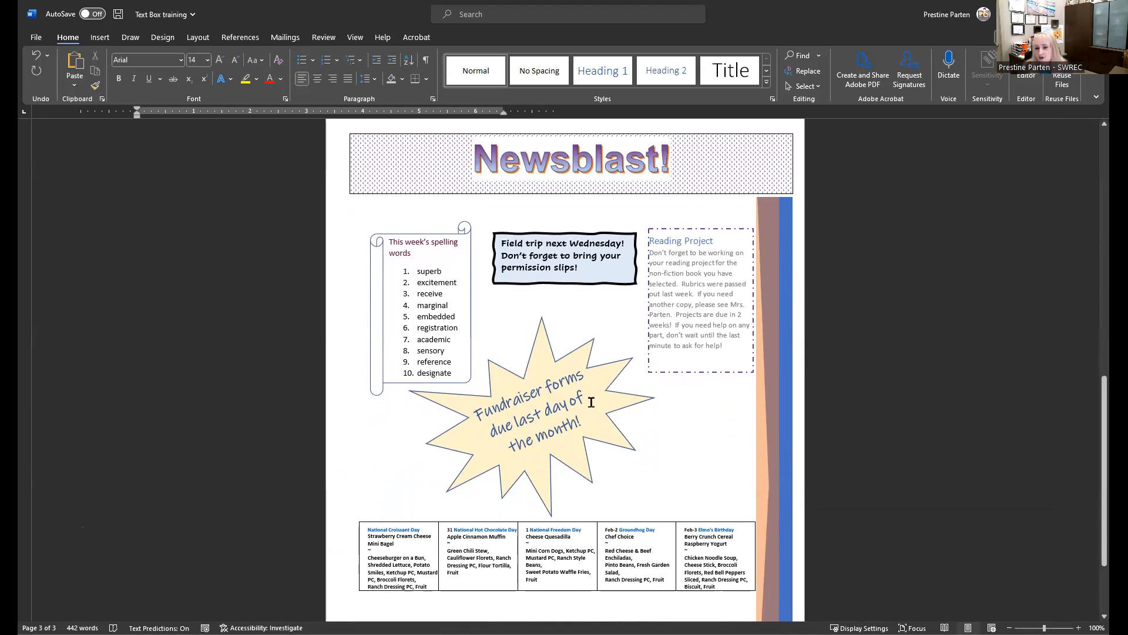
scroll(591, 407, down, 1)
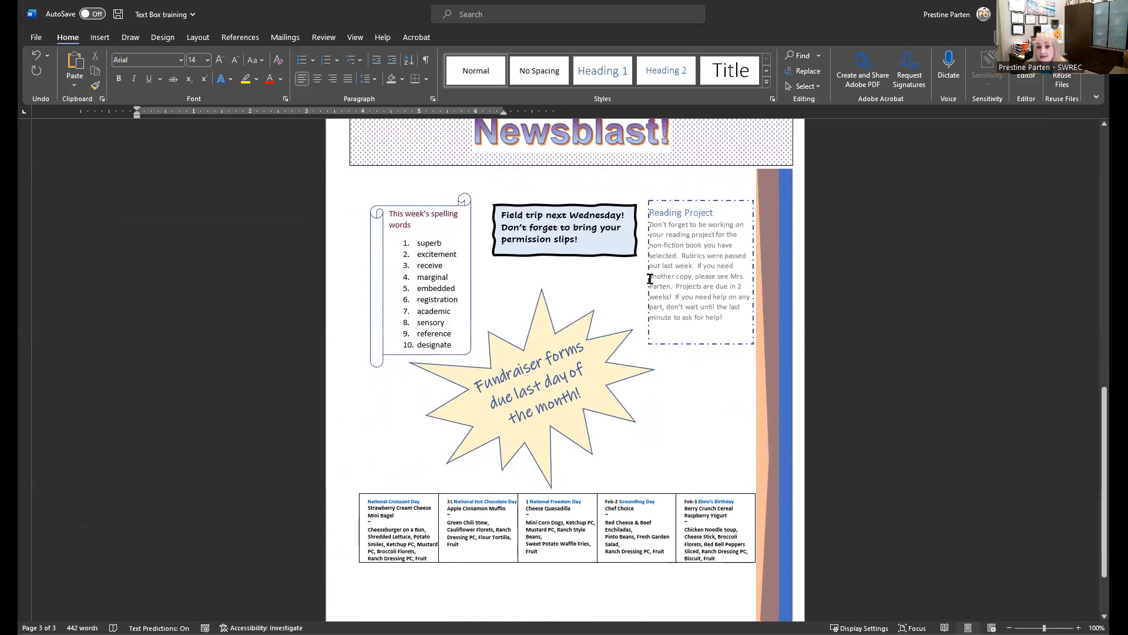
scroll(630, 381, up, 10)
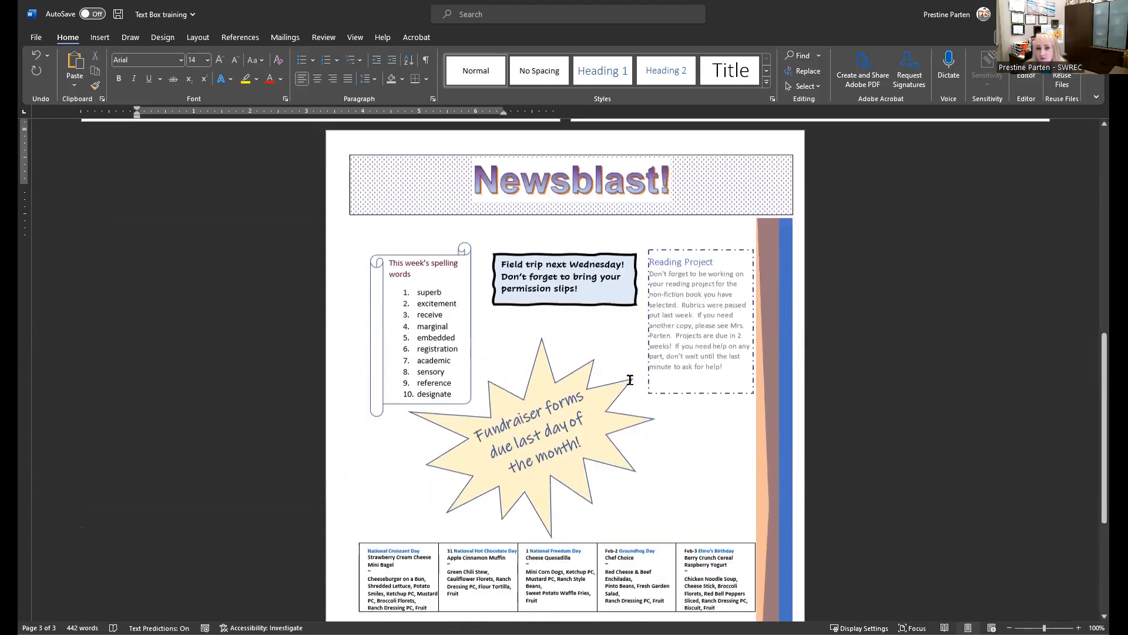
scroll(630, 379, up, 3)
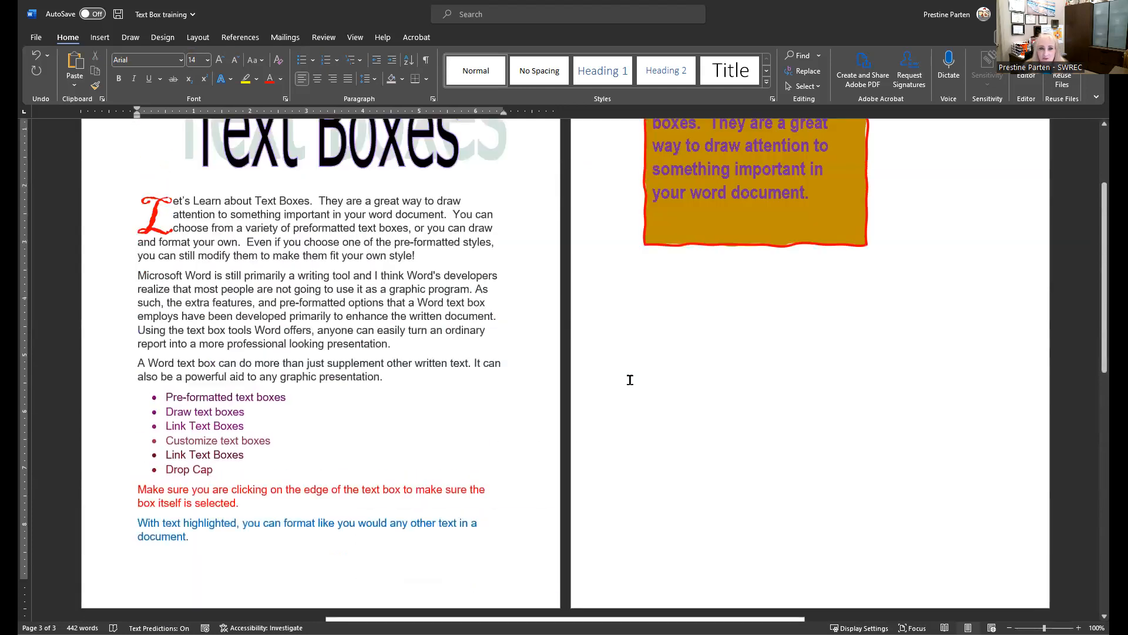
scroll(695, 383, up, 1)
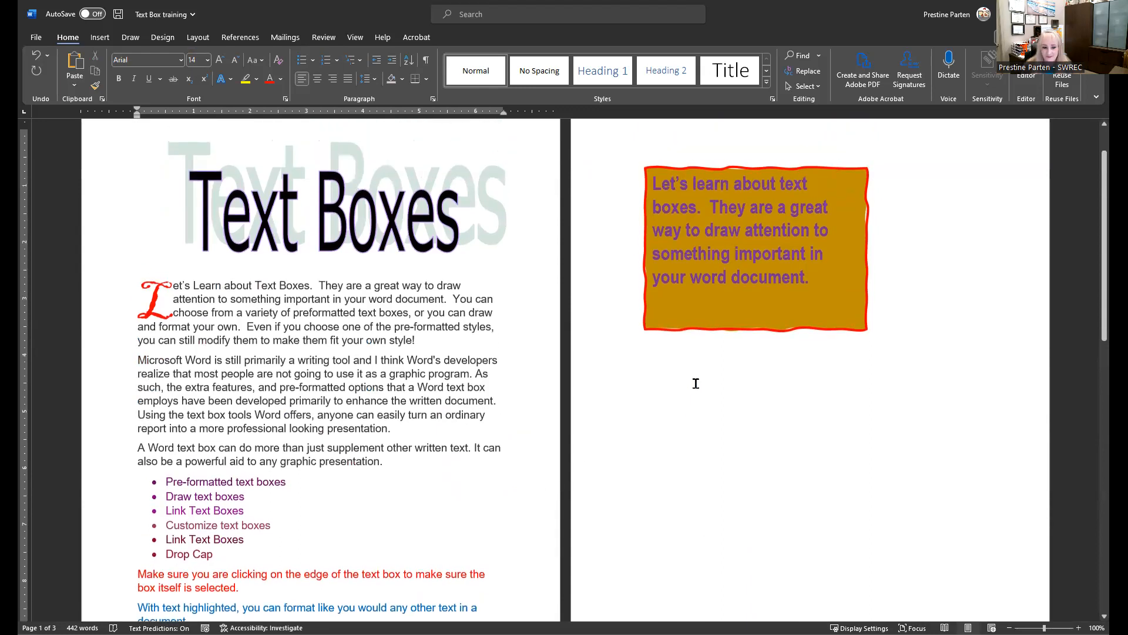